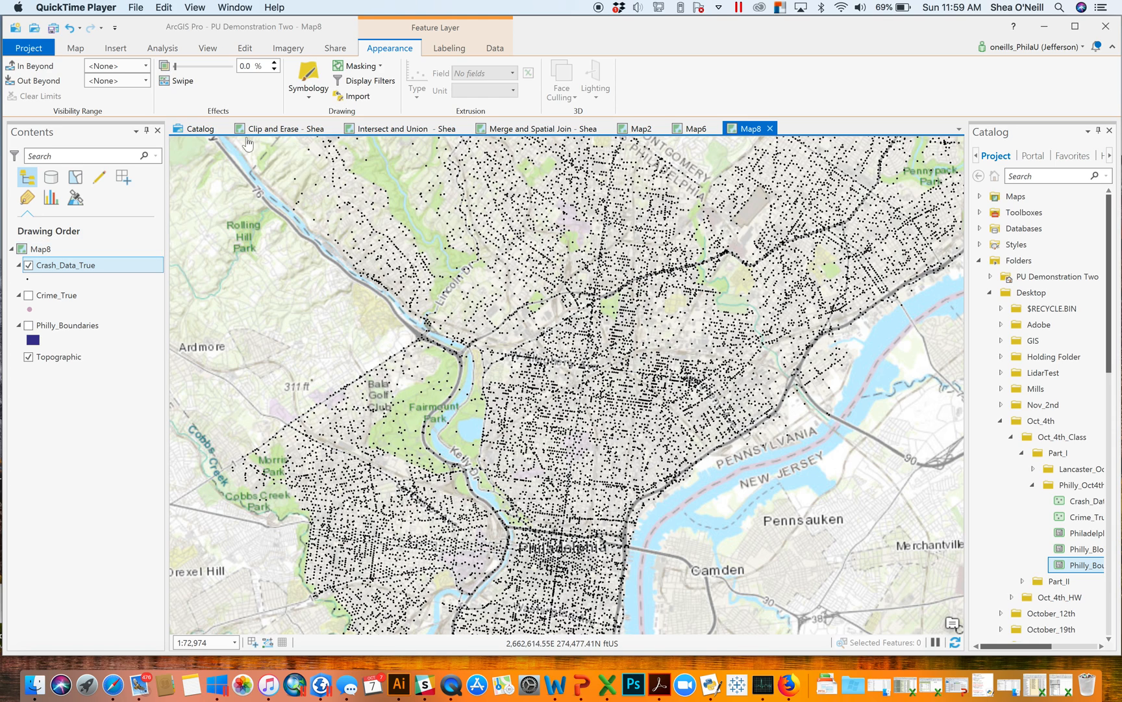
Symbolize the Crash_Data_True layer as a heat map with a radius of 40
left_click(310, 100)
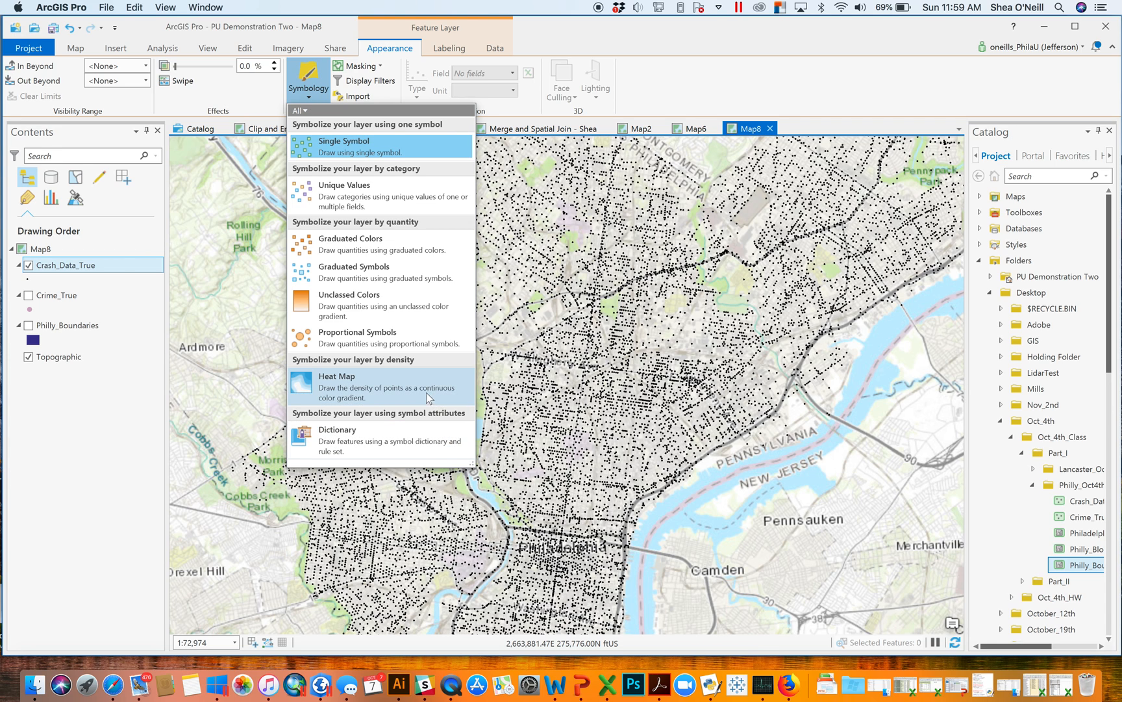
left_click(352, 392)
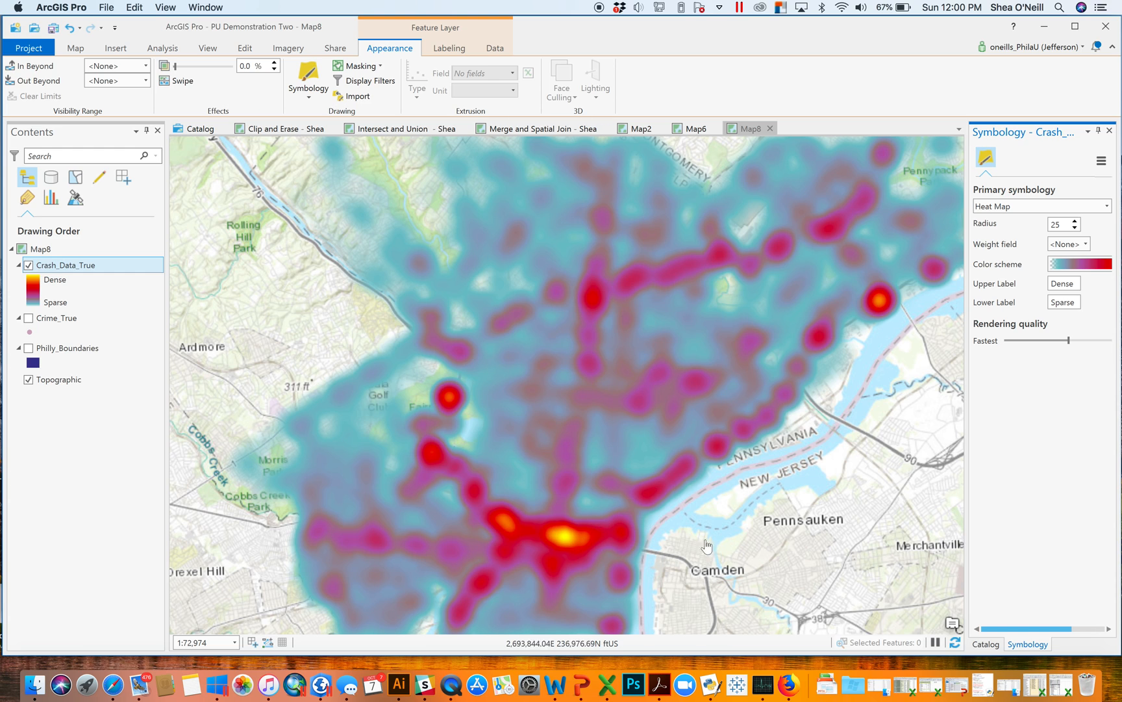
left_click(1076, 227)
left_click(1076, 227)
left_click(1076, 227)
left_click(1075, 226)
left_click(1077, 228)
left_click(1077, 228)
left_click(1077, 228)
left_click(1077, 228)
left_click(1077, 228)
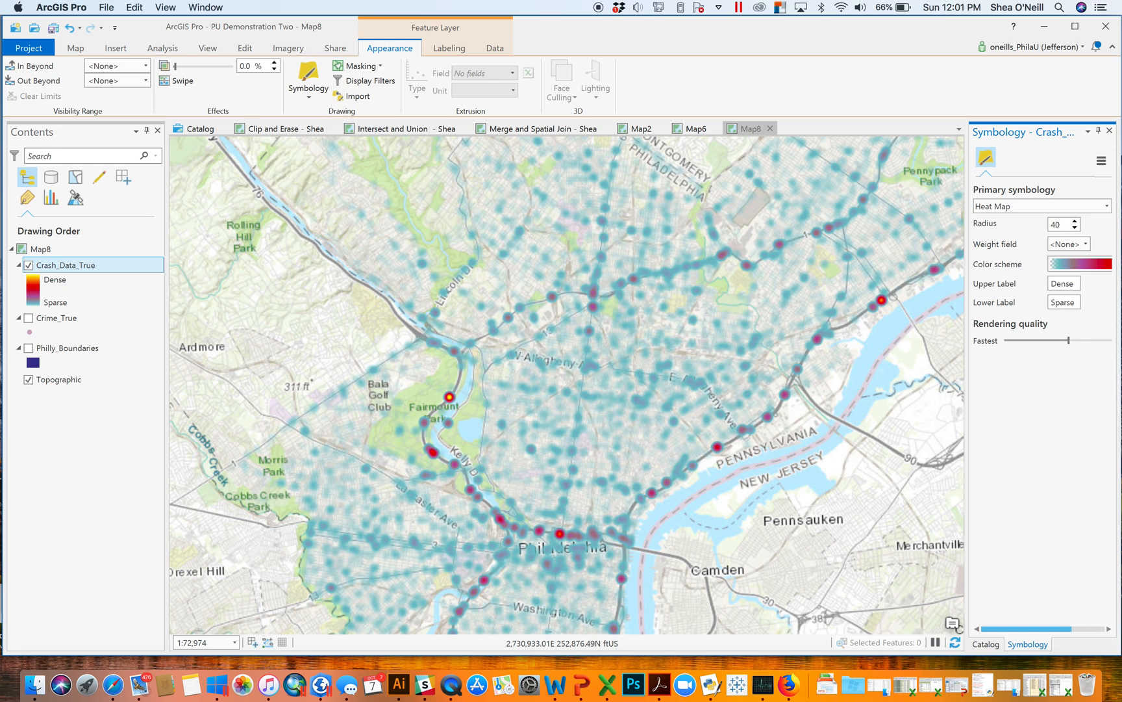
key("Return")
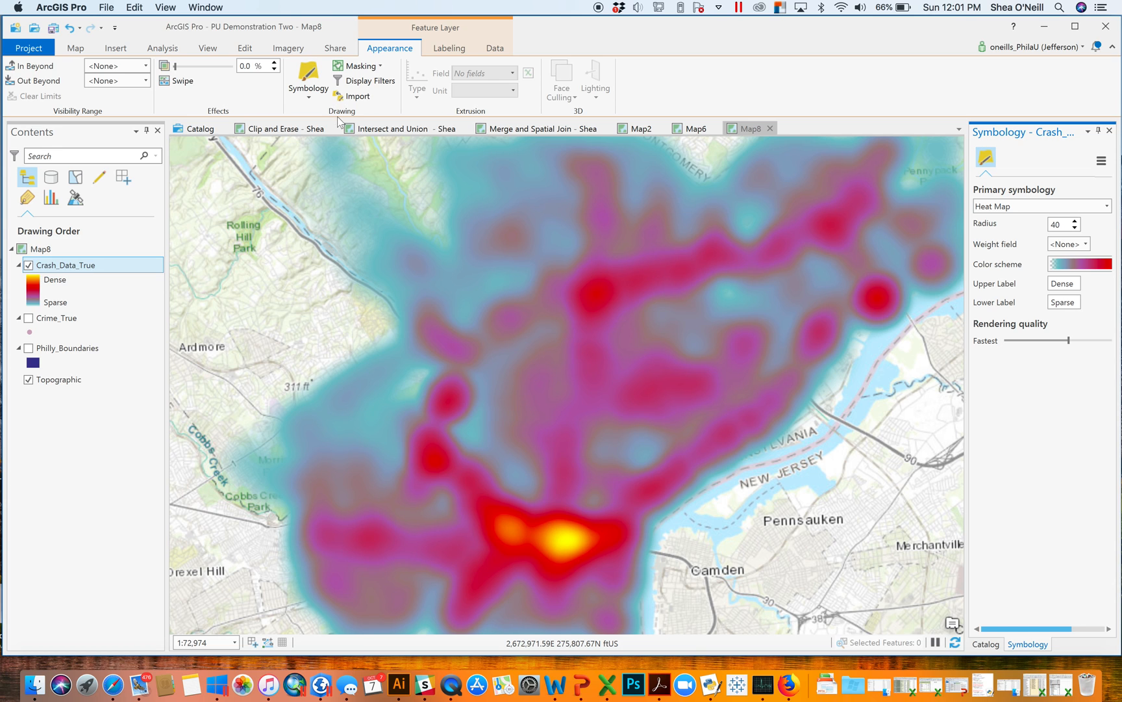
Switch the Crash_Data_True layer's symbology to Single Symbol
left_click(308, 95)
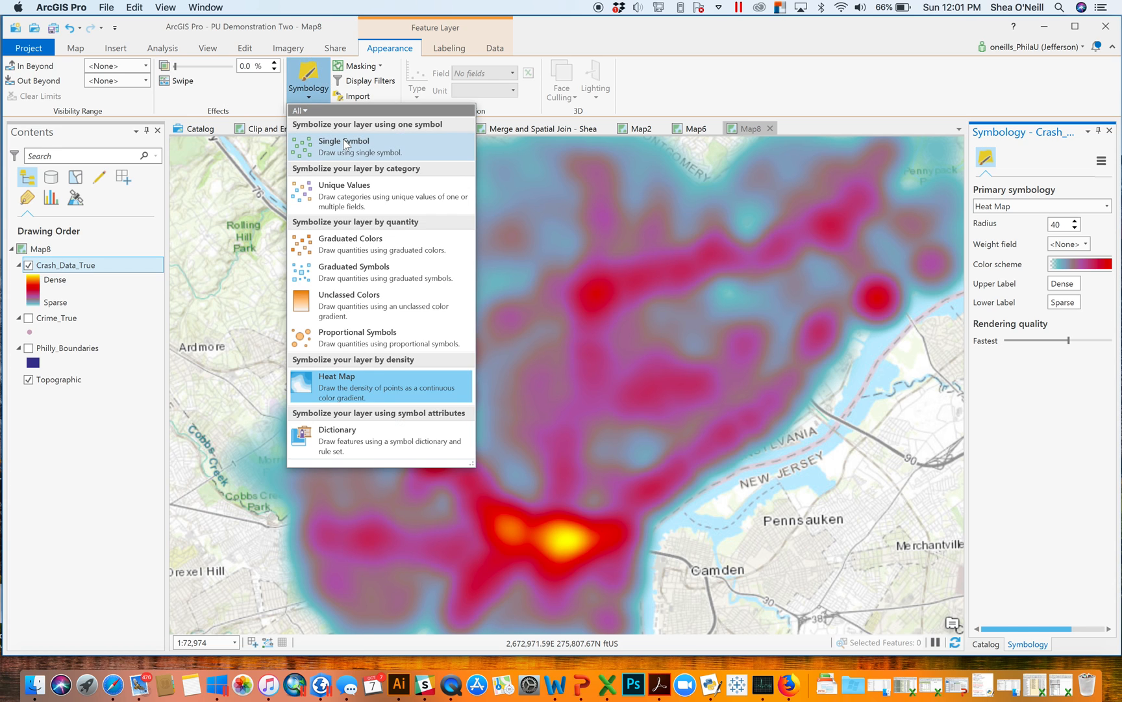
left_click(83, 463)
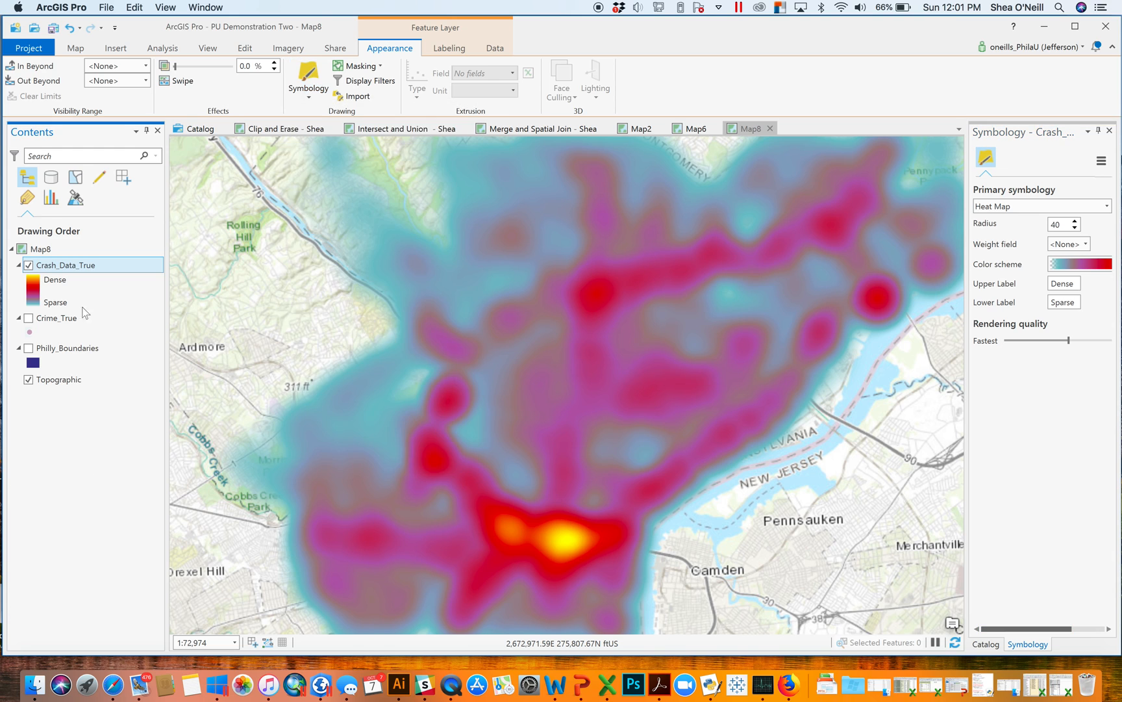
left_click(81, 281)
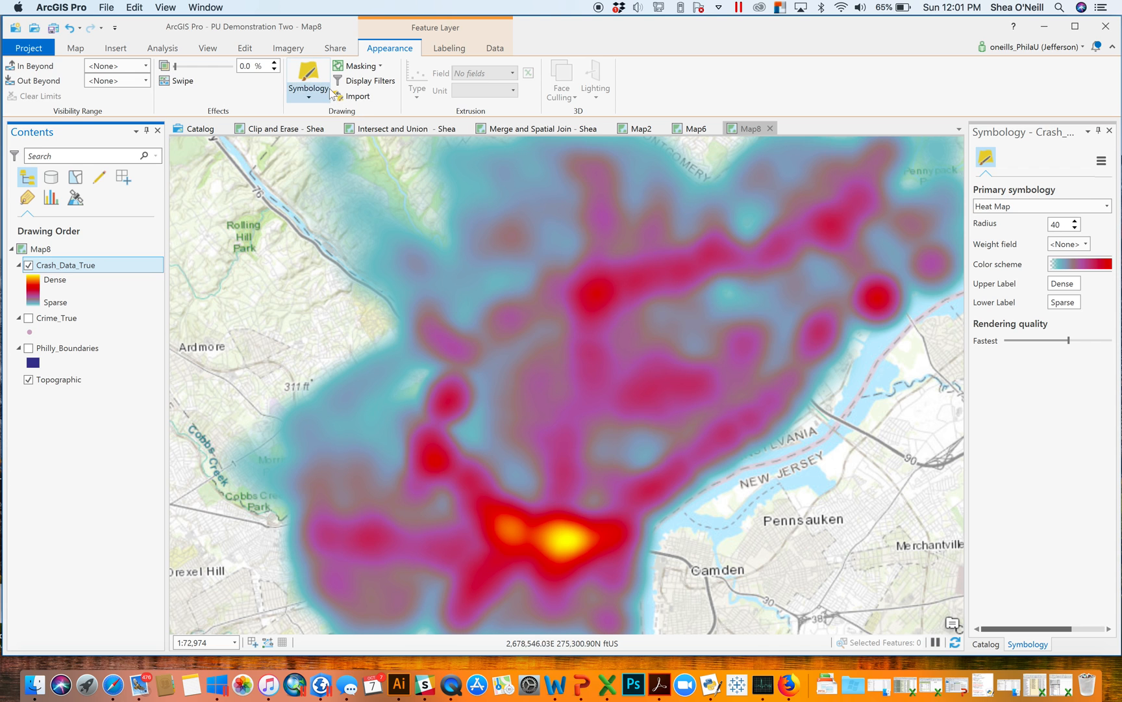
left_click(310, 97)
left_click(328, 141)
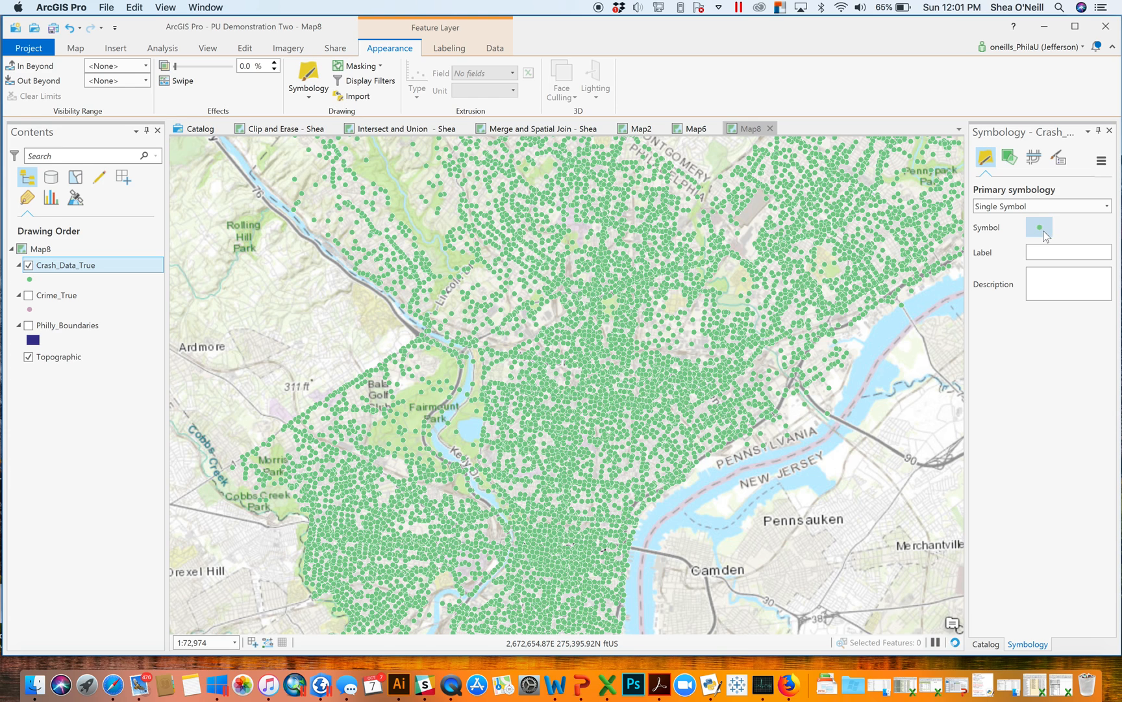
Set the crash point symbol's size to 2 pt and apply the change
left_click(1044, 230)
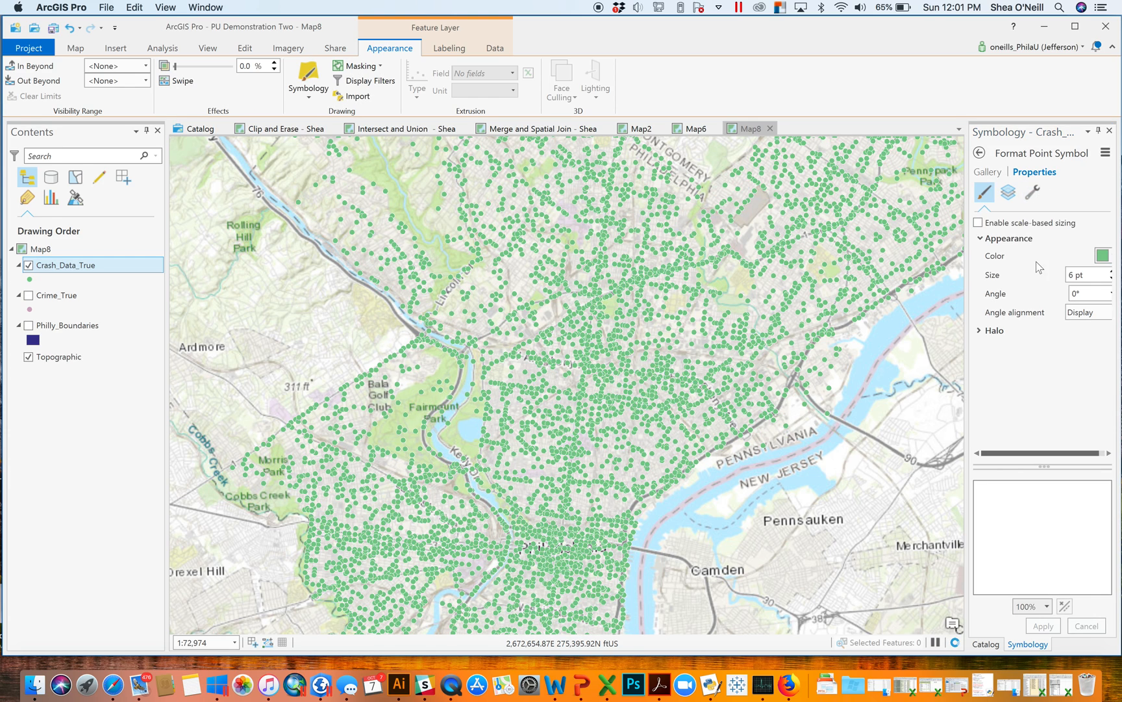
left_click(1111, 278)
left_click(1110, 278)
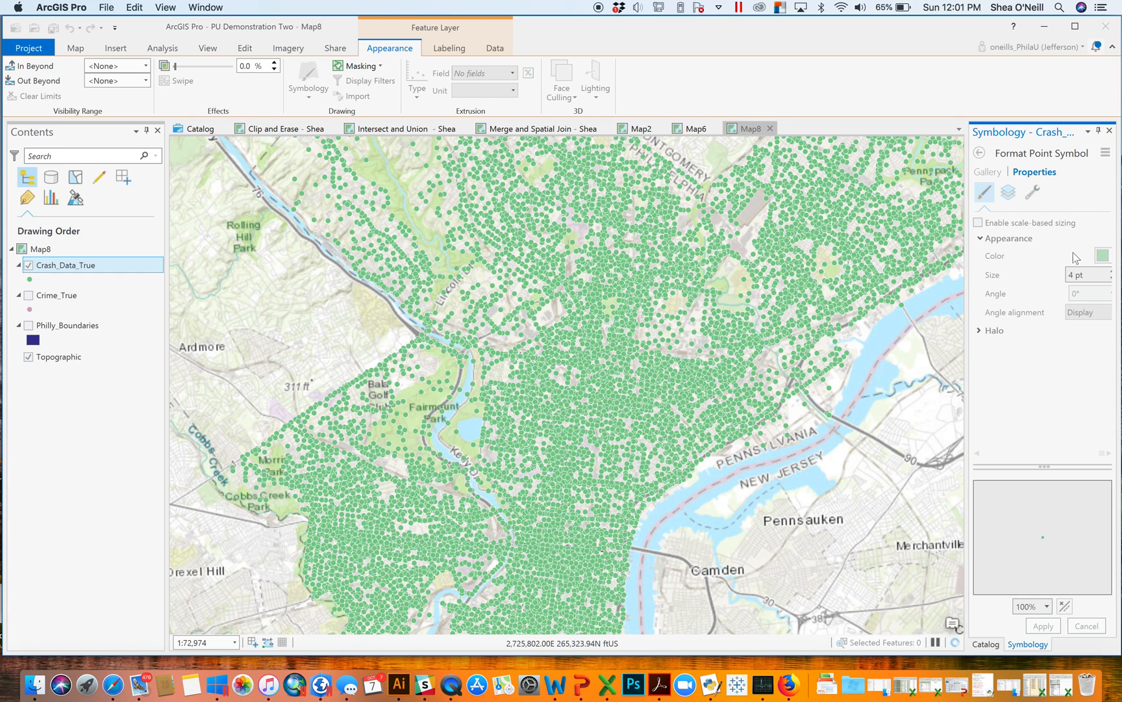
left_click(1111, 278)
left_click(1044, 626)
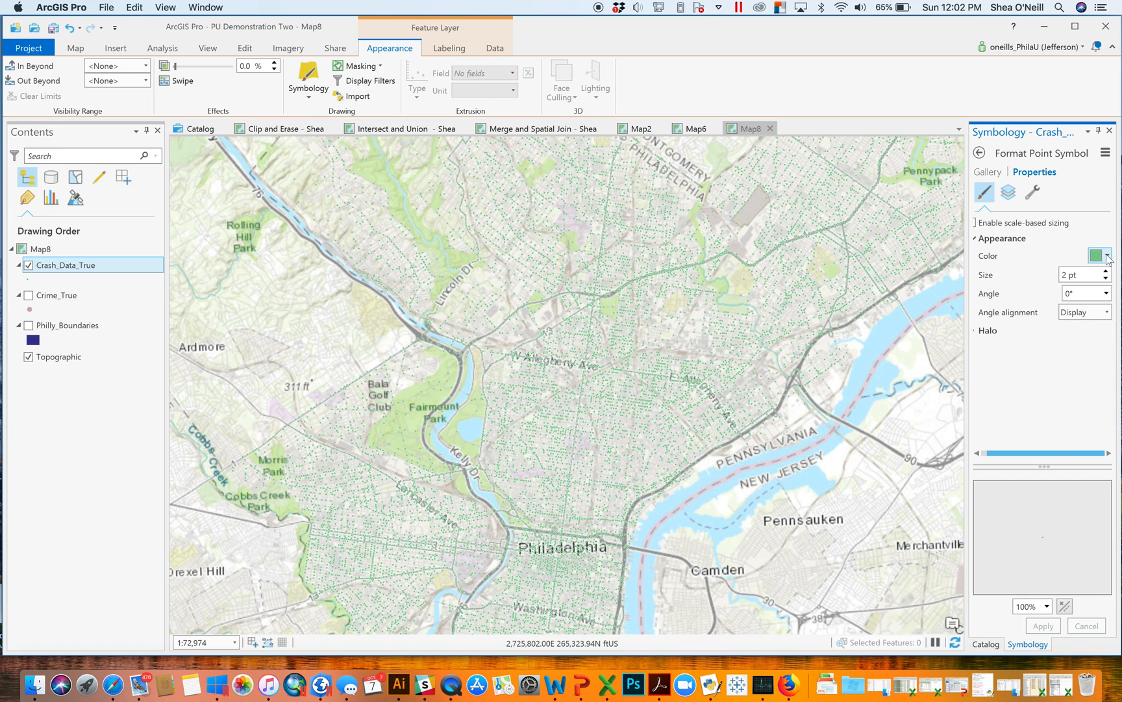
Color the crash point symbol black, apply the change and close the symbology settings
left_click(1107, 257)
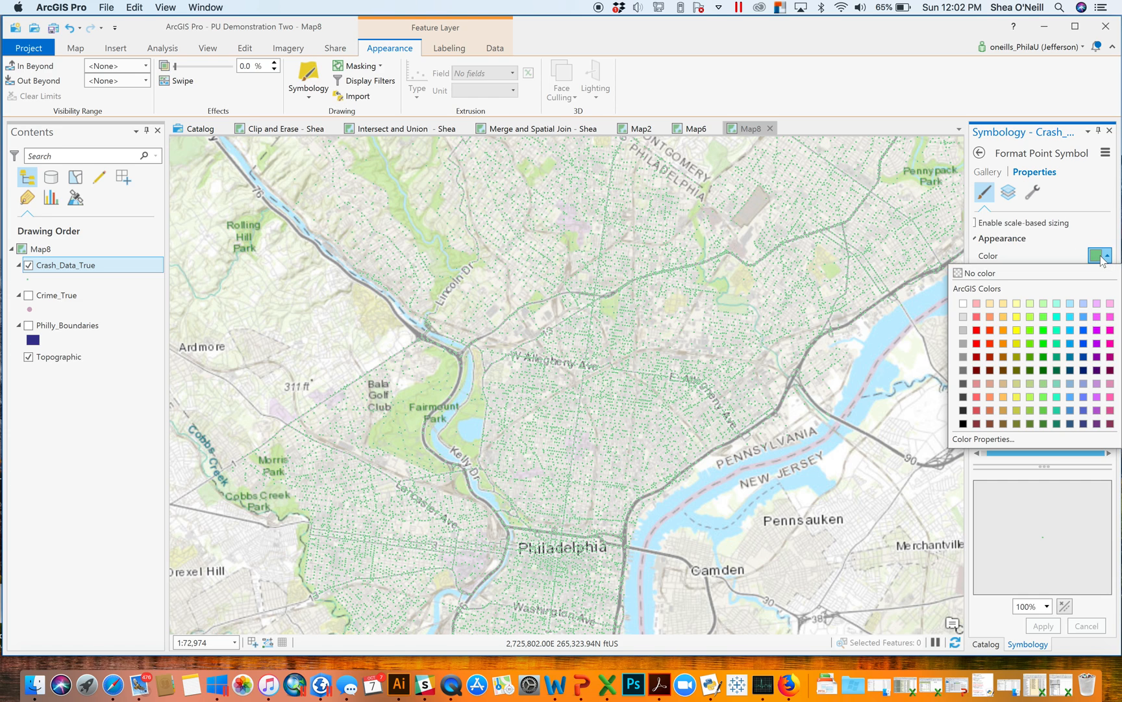
left_click(964, 424)
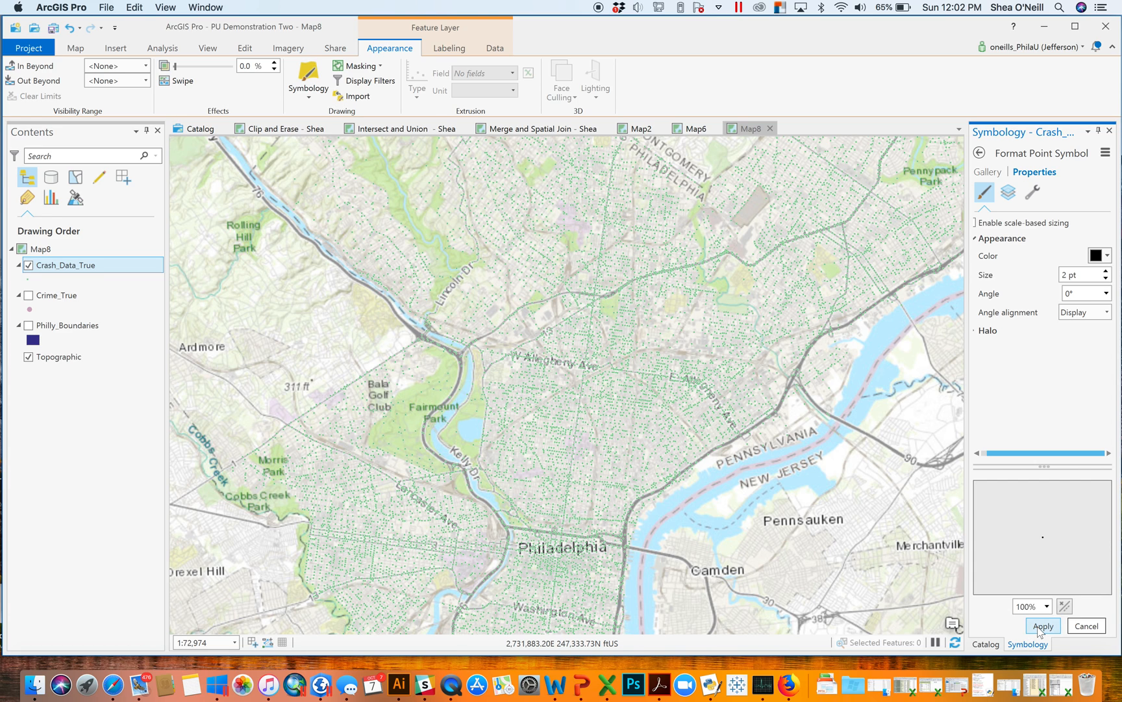
left_click(1044, 626)
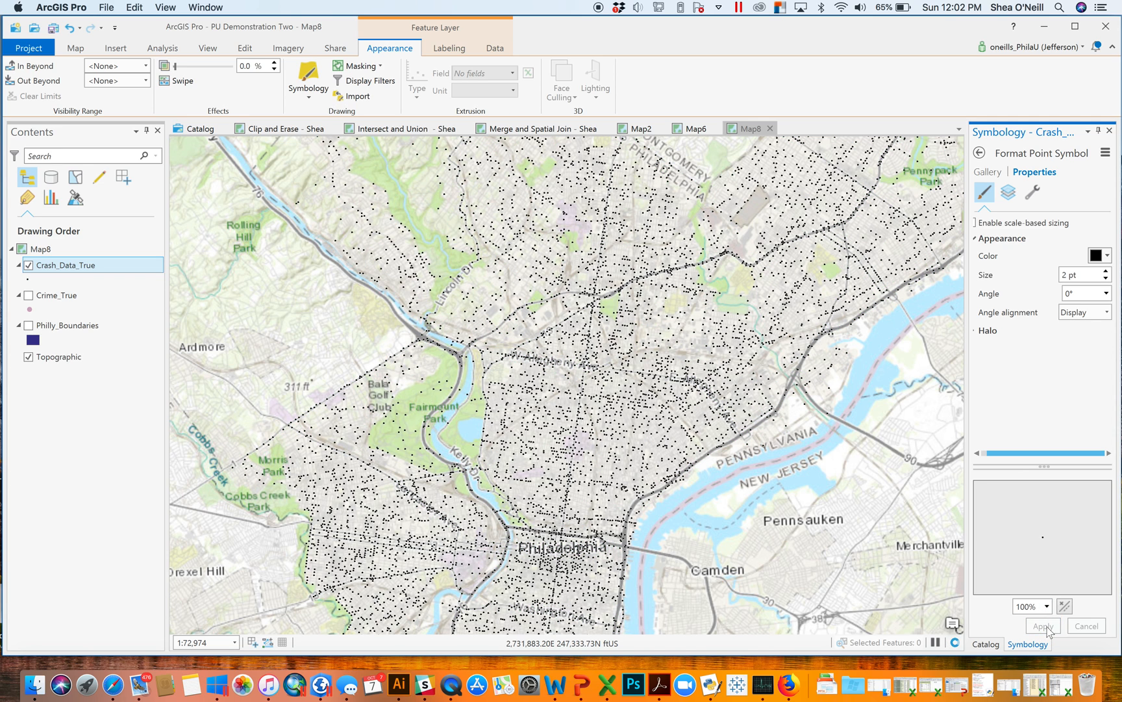
left_click(1110, 130)
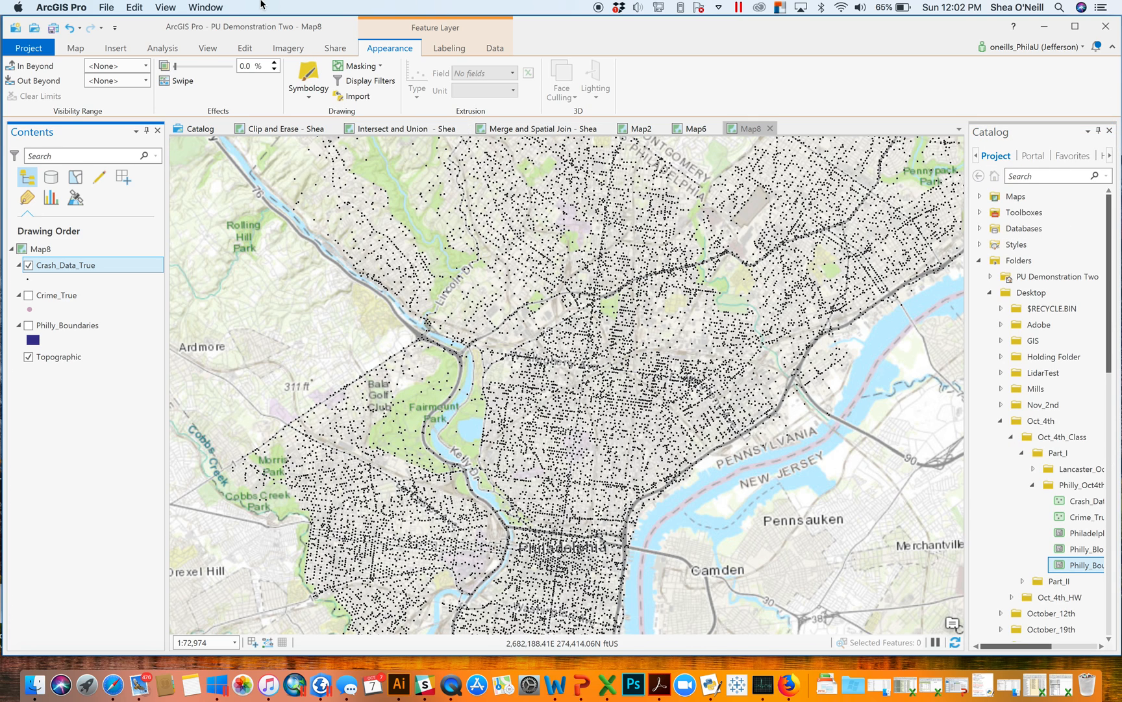
Open the Kernel Density tool from the Density toolset of the Spatial Analyst Tools
left_click(161, 49)
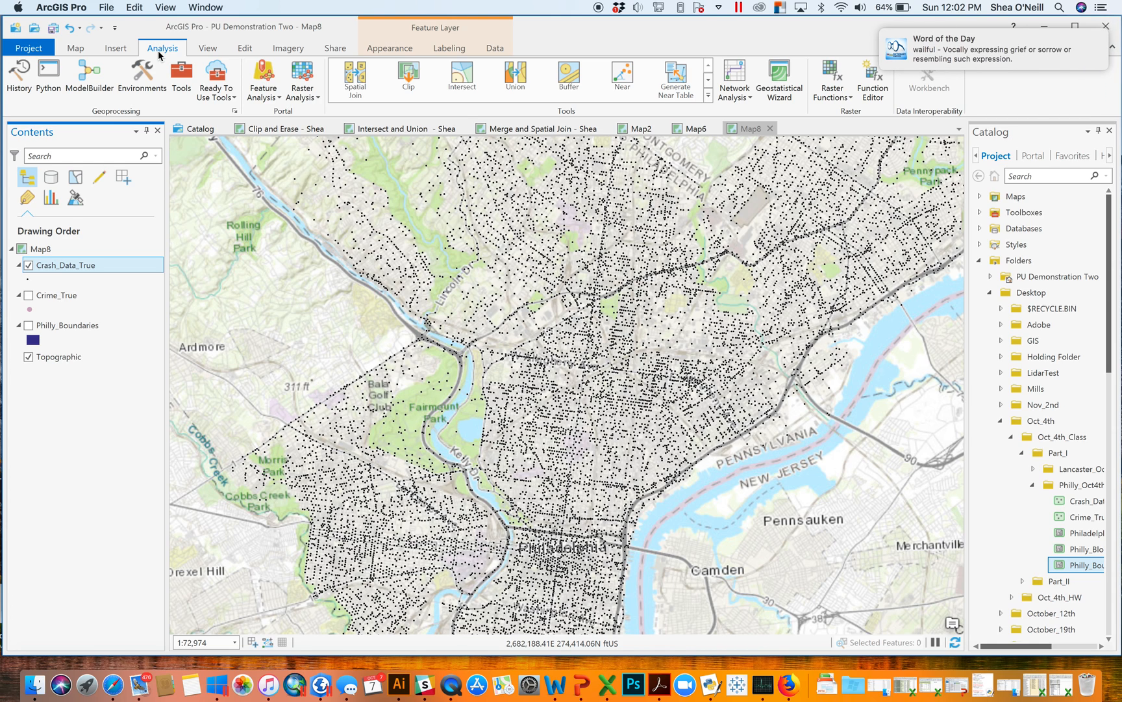
left_click(708, 83)
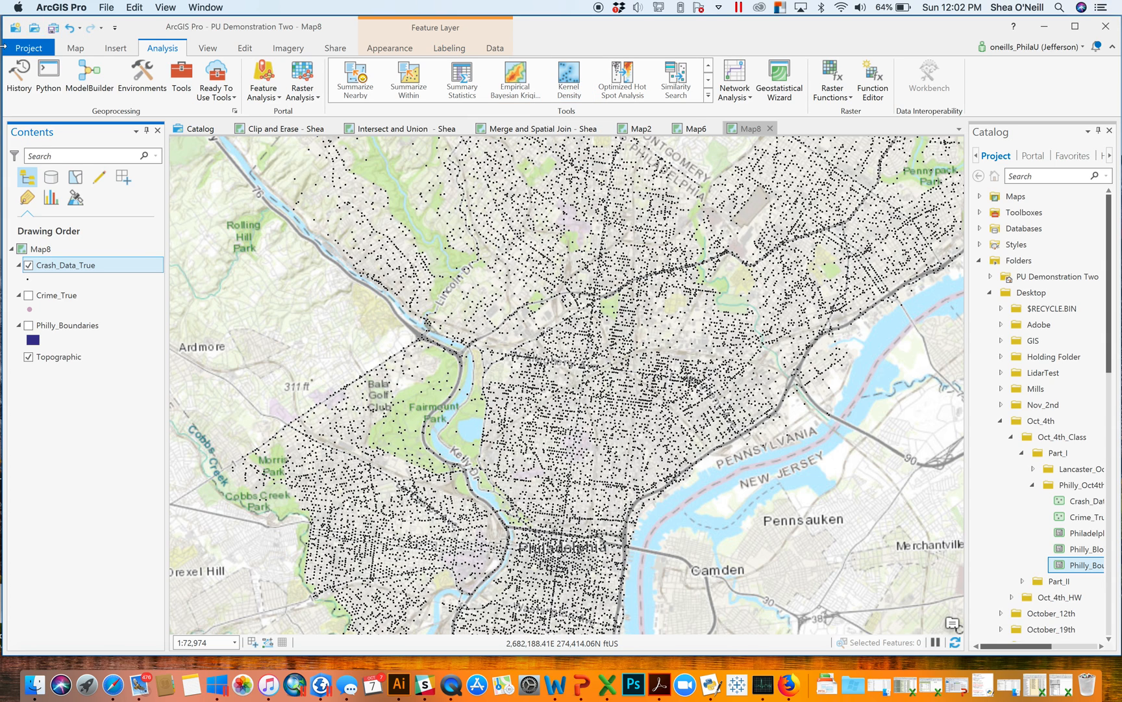
left_click(190, 77)
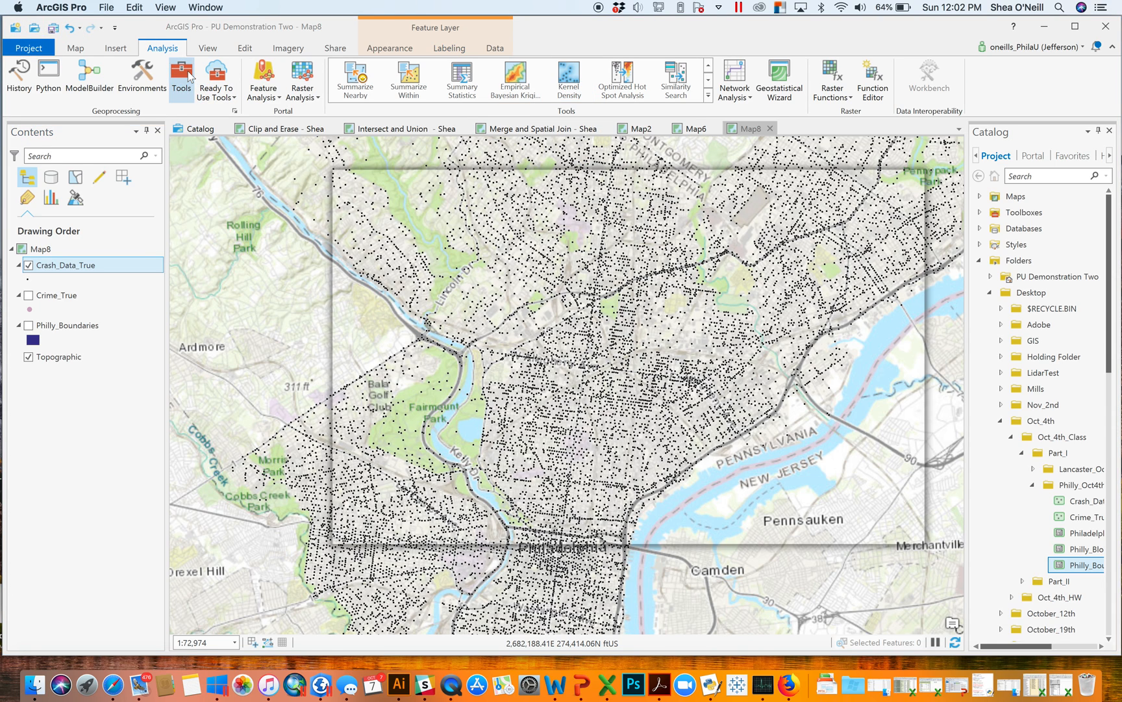
left_click(410, 230)
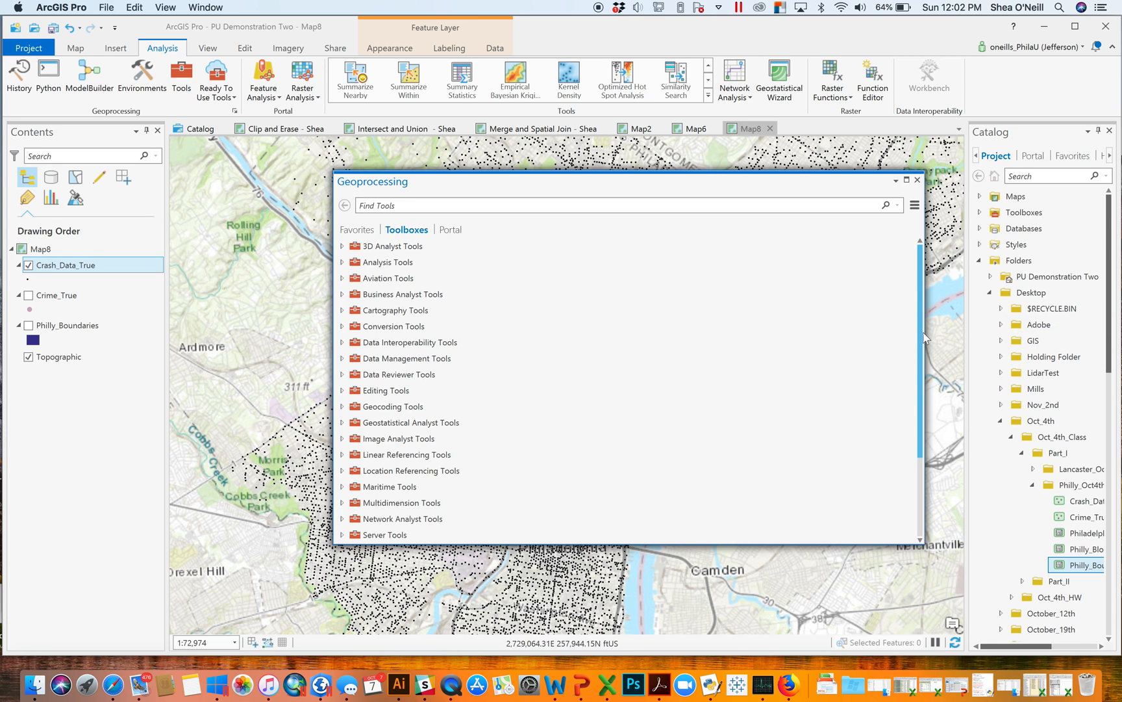
scroll(910, 458, "down", 3)
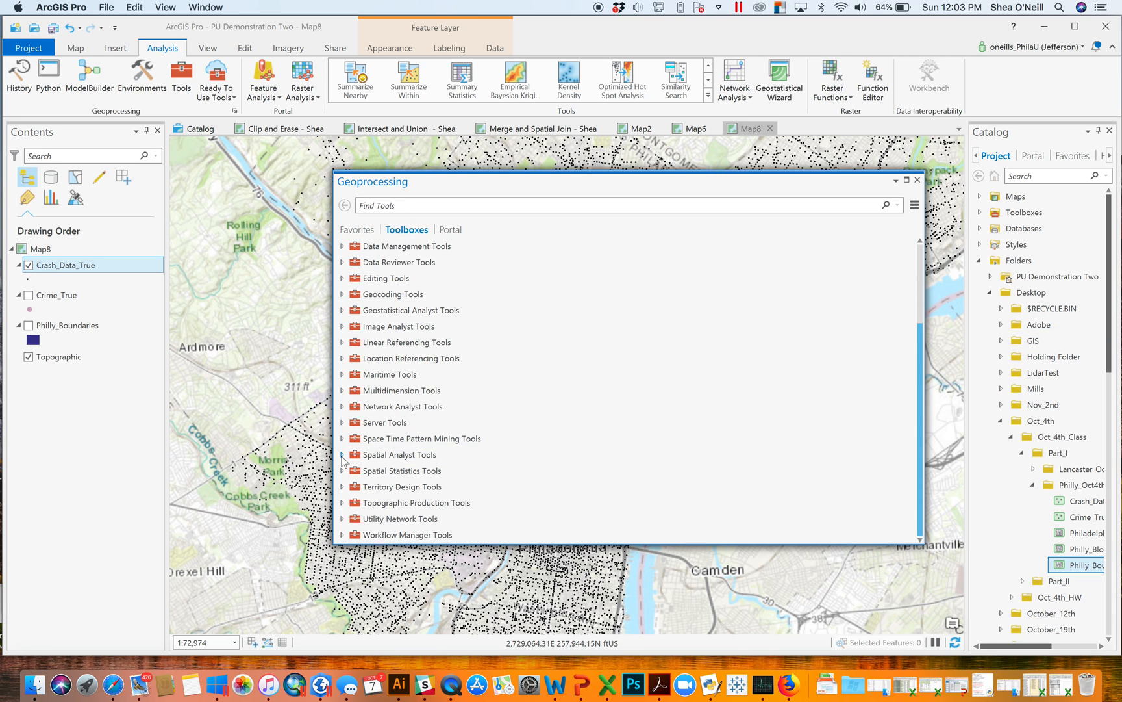
left_click(342, 455)
left_click(355, 486)
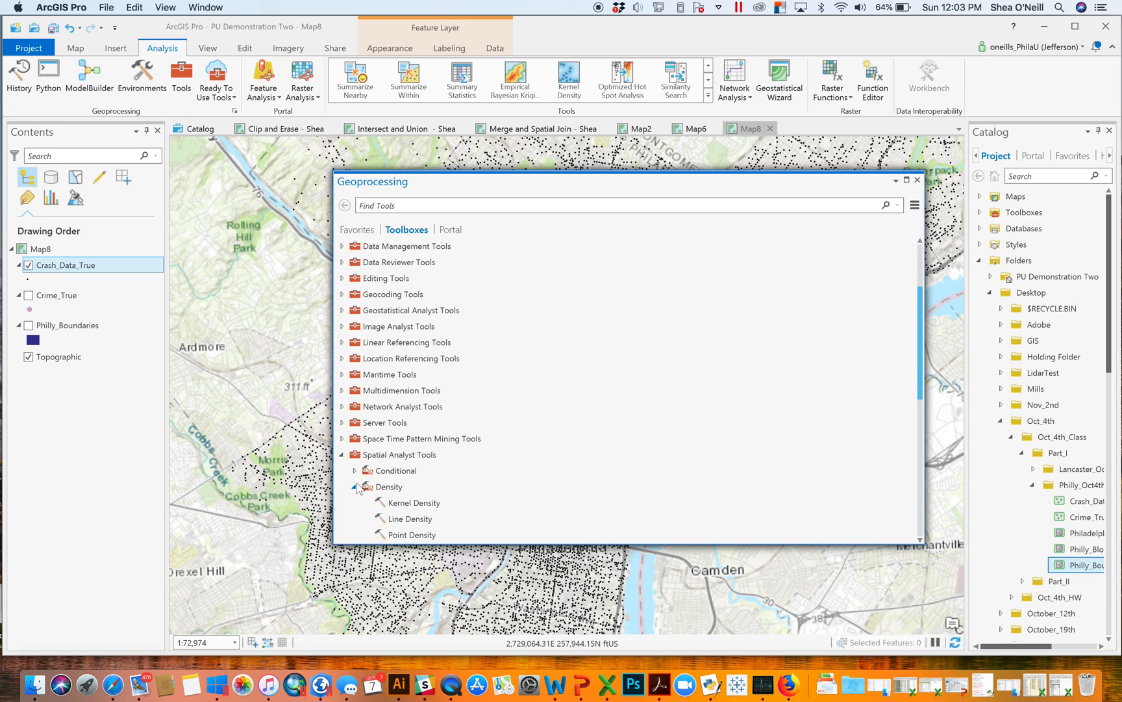
left_click(425, 505)
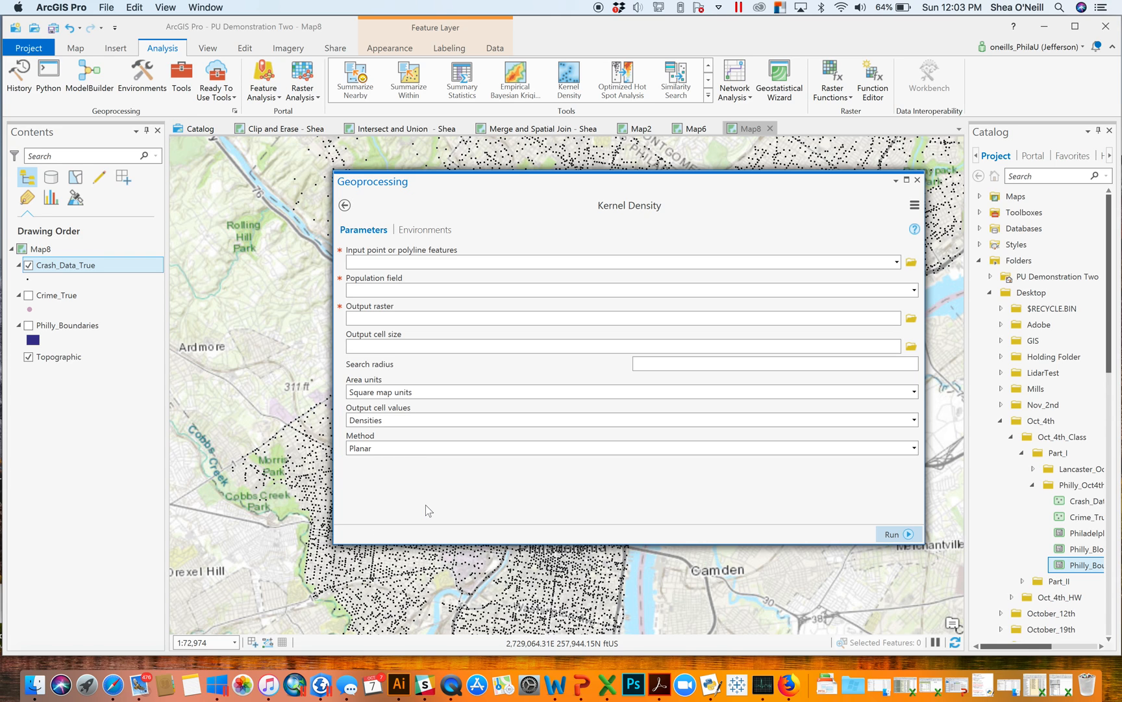
Move and enlarge the Kernel Density window clear of the layer list, and set Crash_Data_True as its input features
left_click_drag(498, 245, 717, 242)
left_click_drag(747, 182, 862, 99)
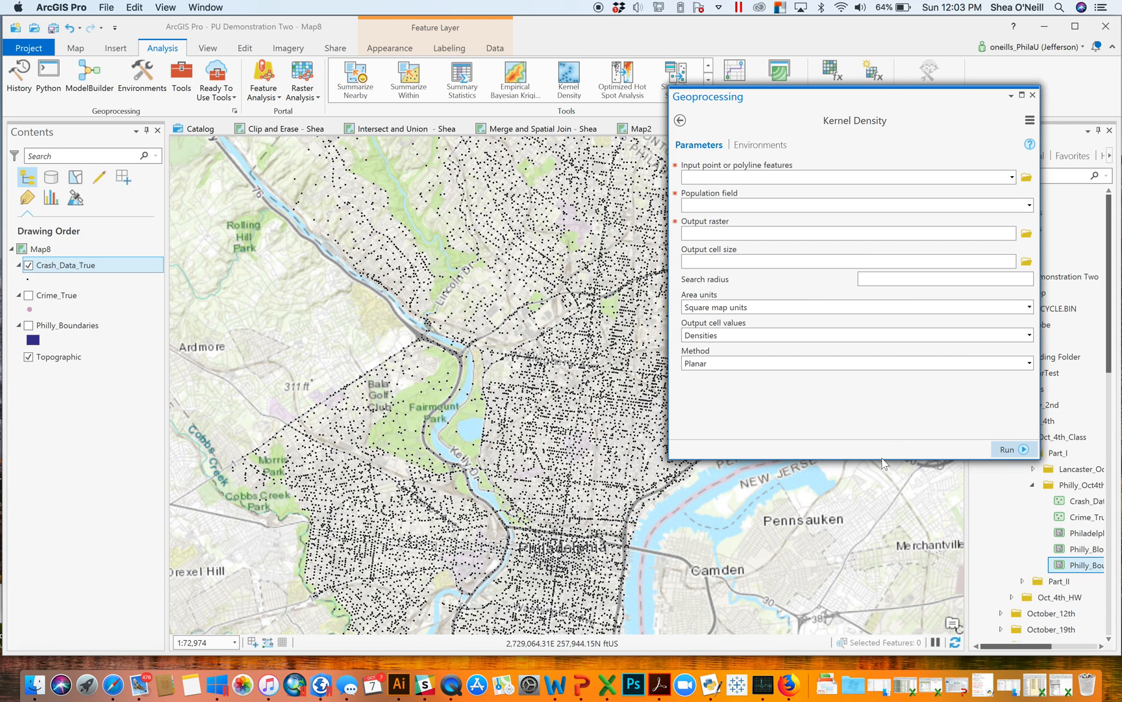
left_click_drag(881, 459, 892, 549)
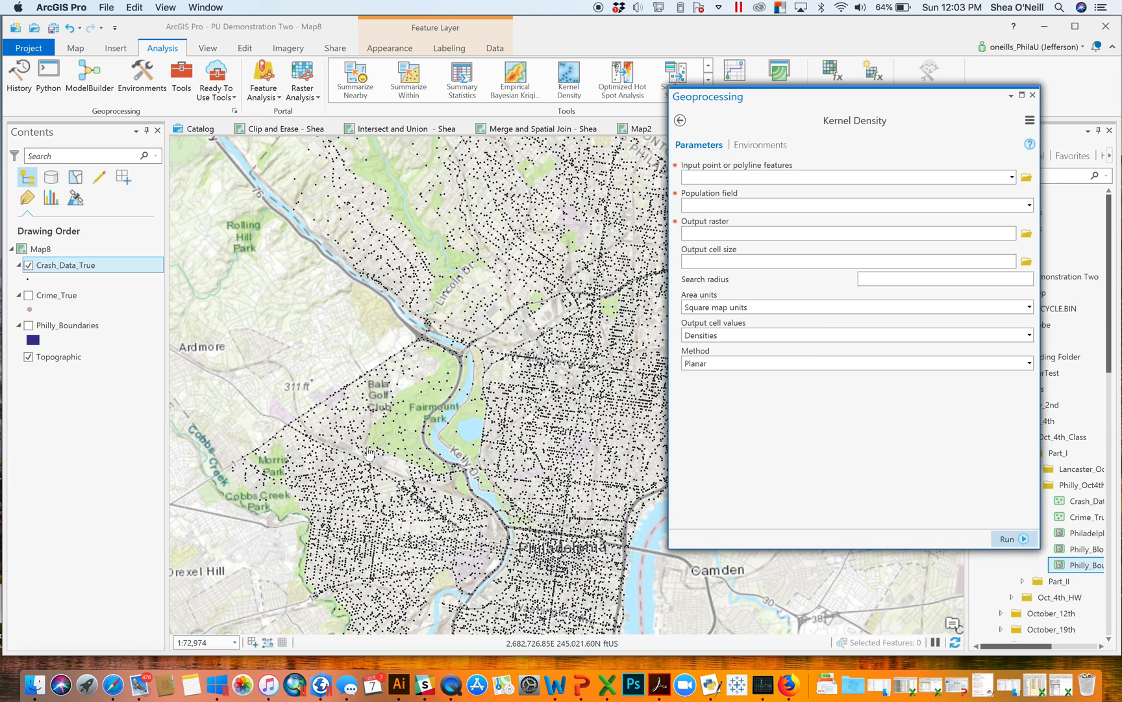
left_click_drag(84, 273, 759, 177)
left_click(744, 205)
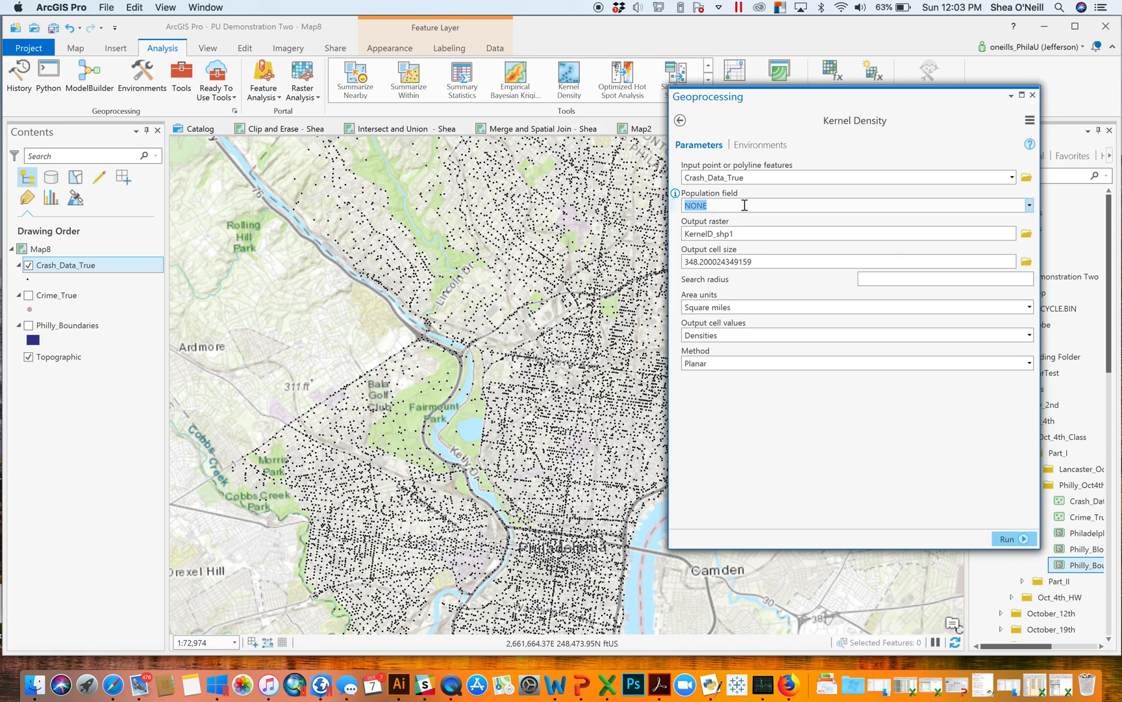
Examine the fields in the Crime_True attribute table for a possible population field, then close the table
left_click(49, 297)
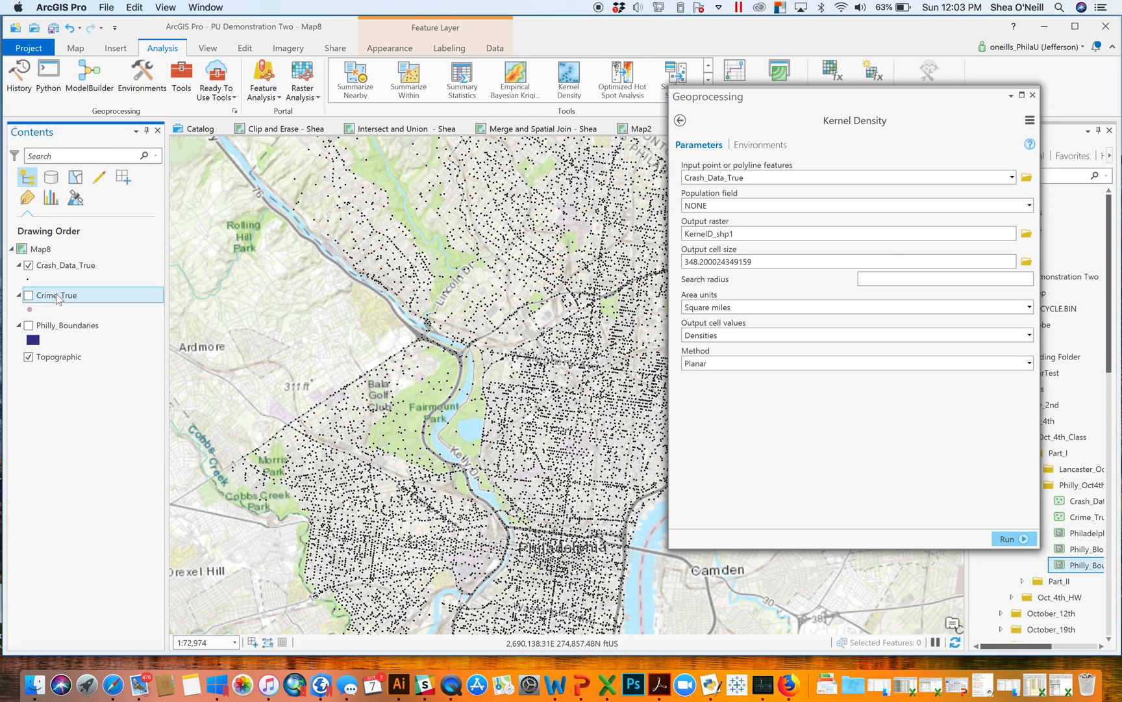
right_click(57, 298)
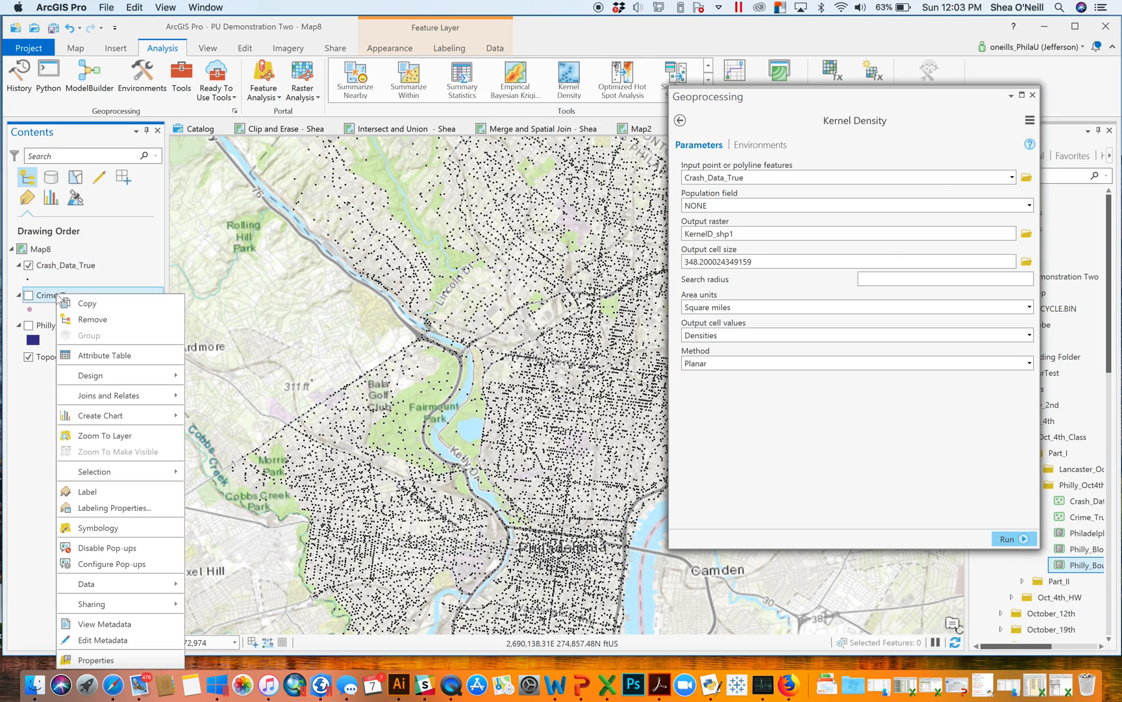
left_click(121, 357)
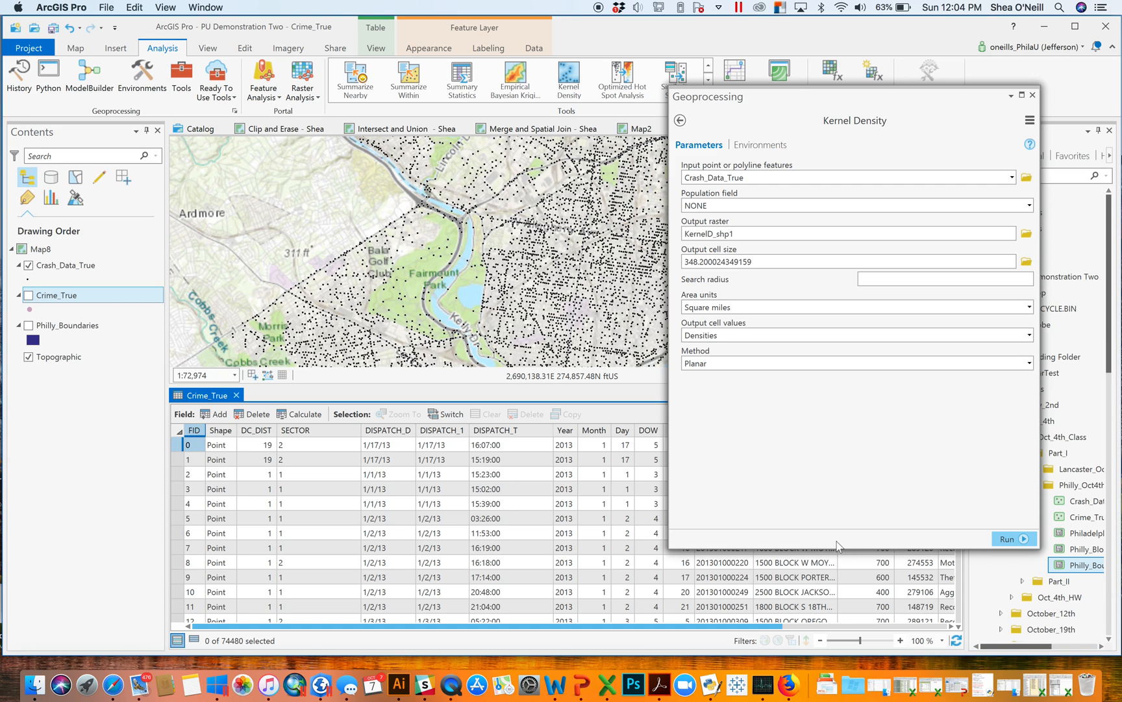
left_click_drag(836, 549, 837, 421)
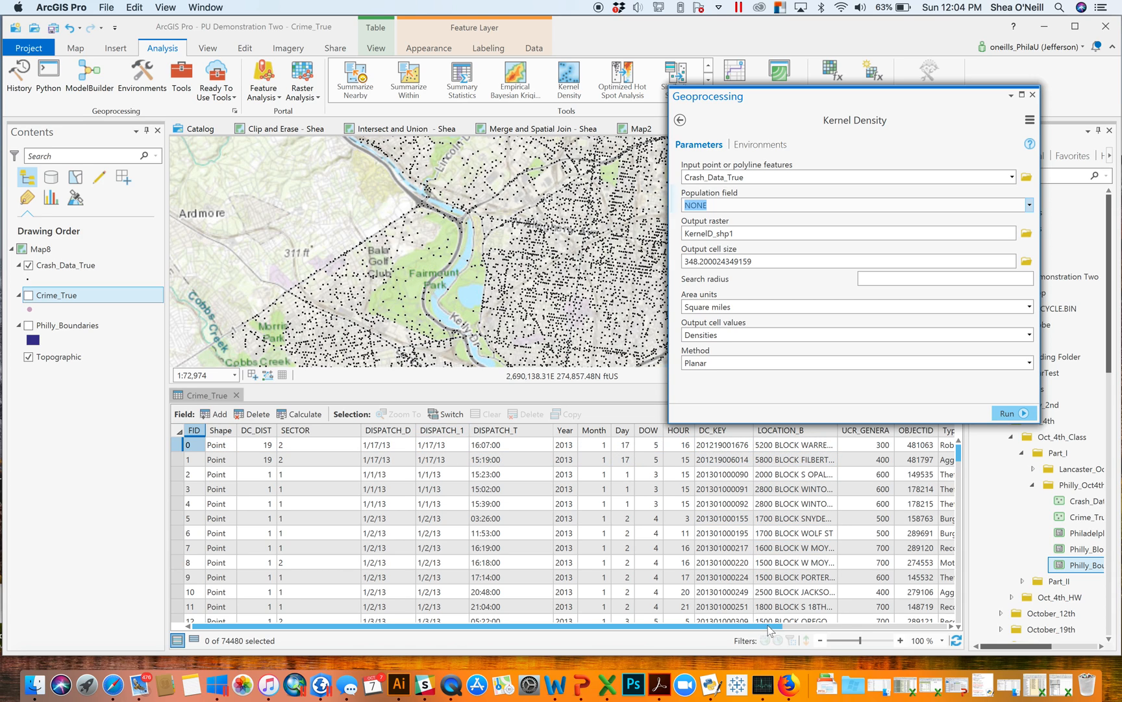
scroll(779, 620, "right", 5)
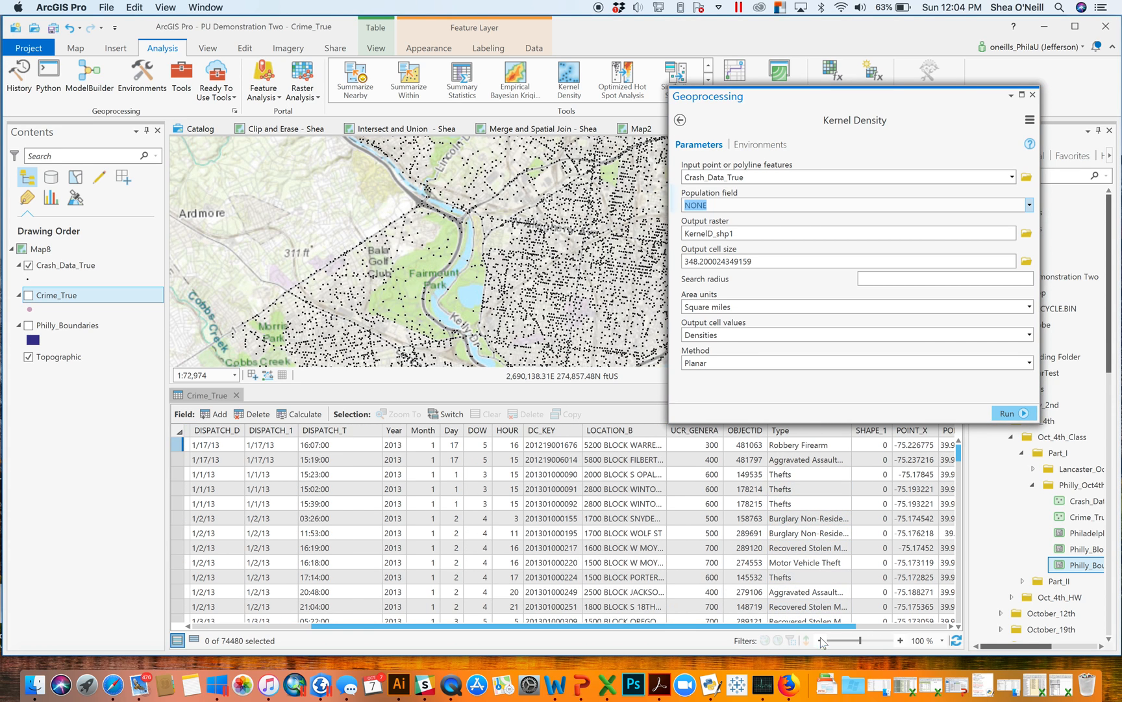
scroll(948, 587, "right", 5)
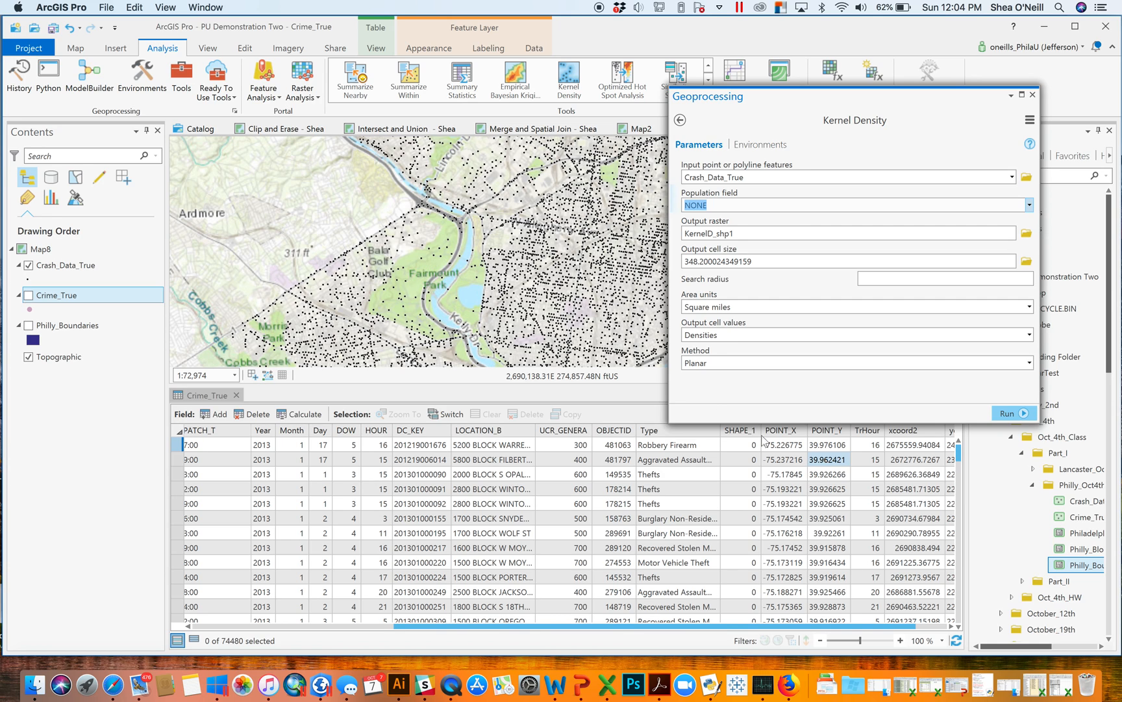
left_click(263, 459)
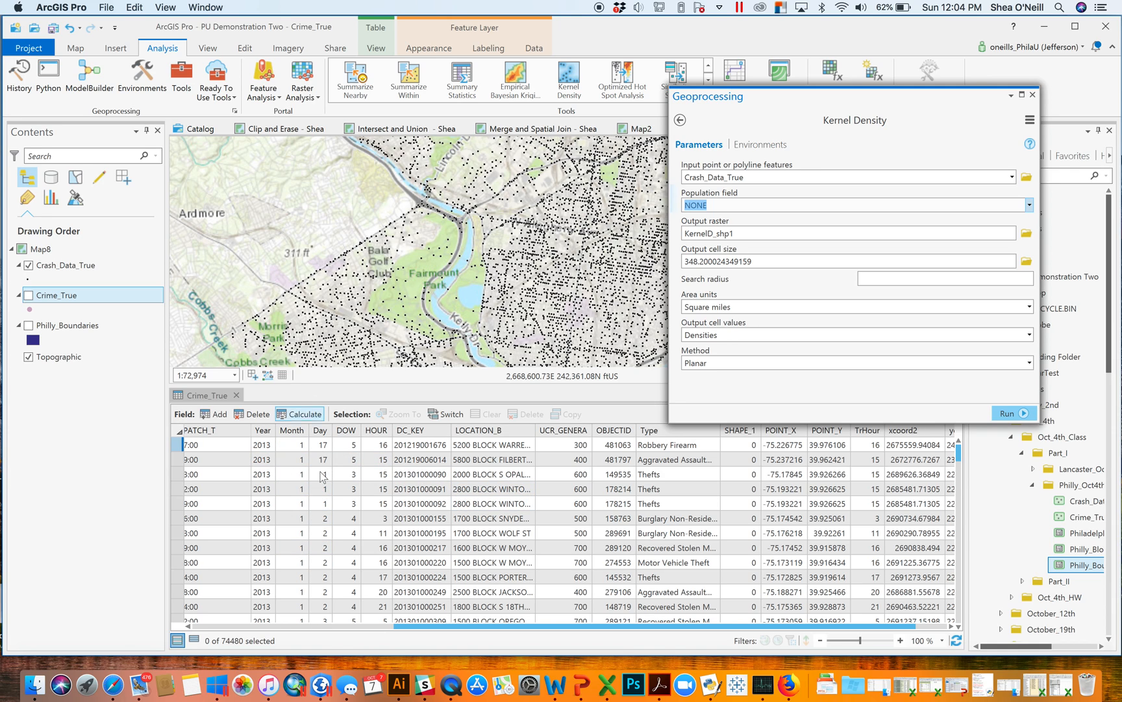
left_click(236, 395)
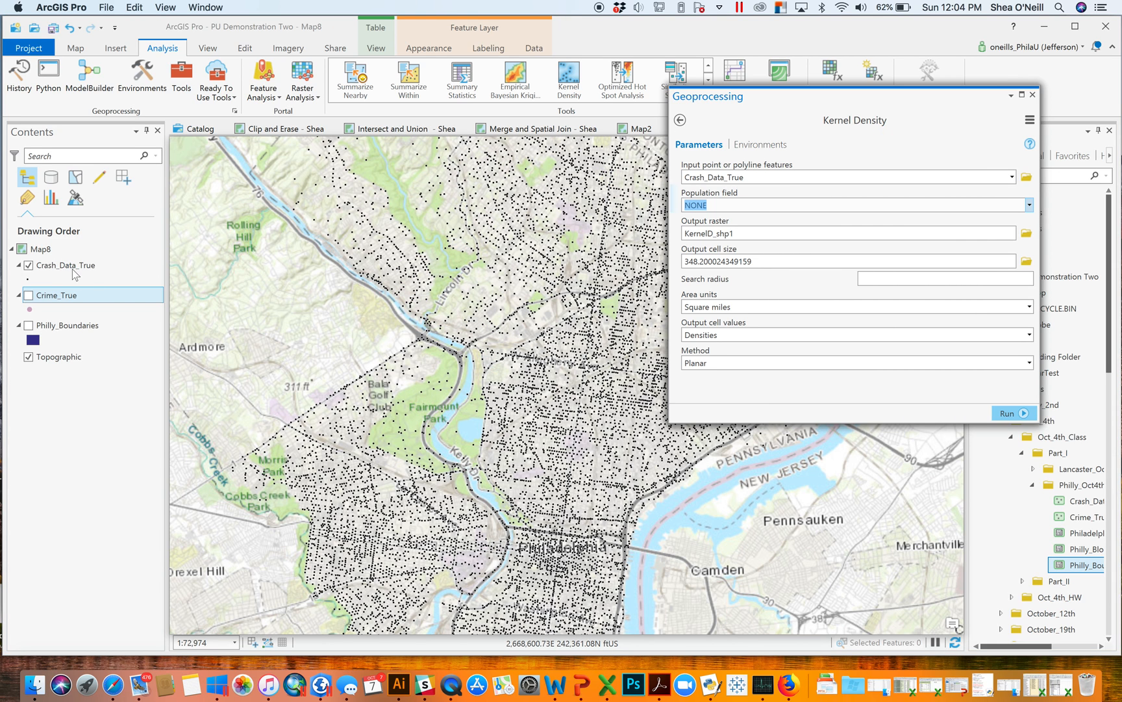
Open the Crash_Data_True attribute table and examine its person, vehicle and injury count fields for a possible population field
left_click(74, 272)
right_click(66, 266)
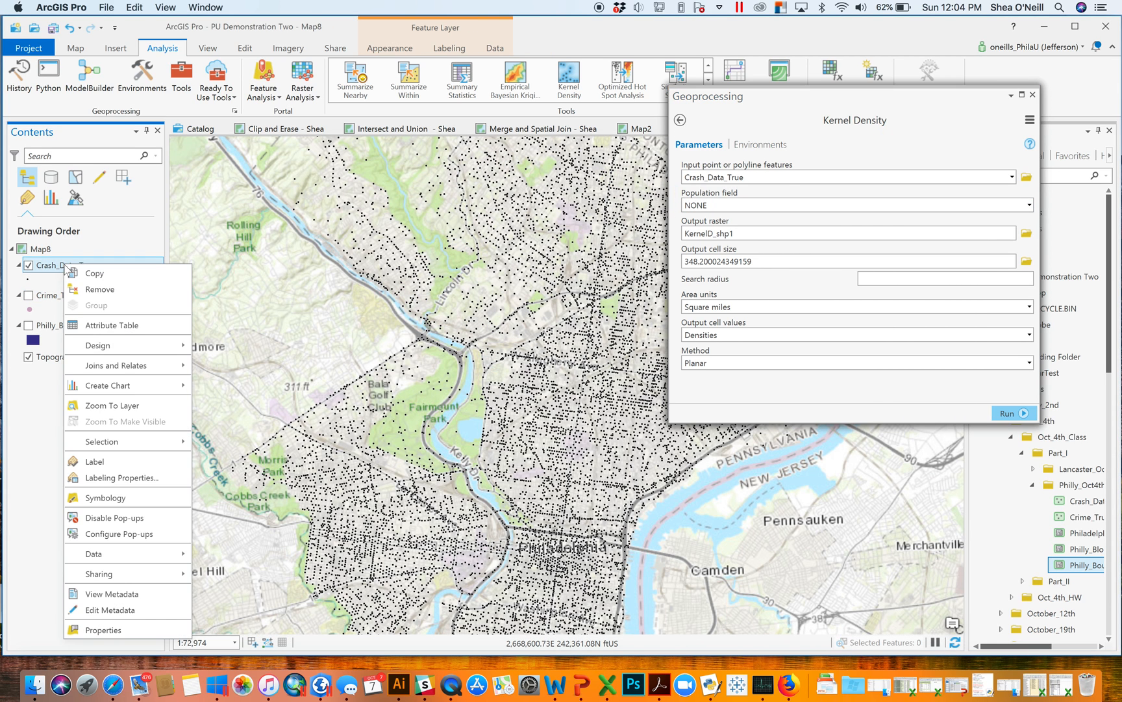
left_click(120, 328)
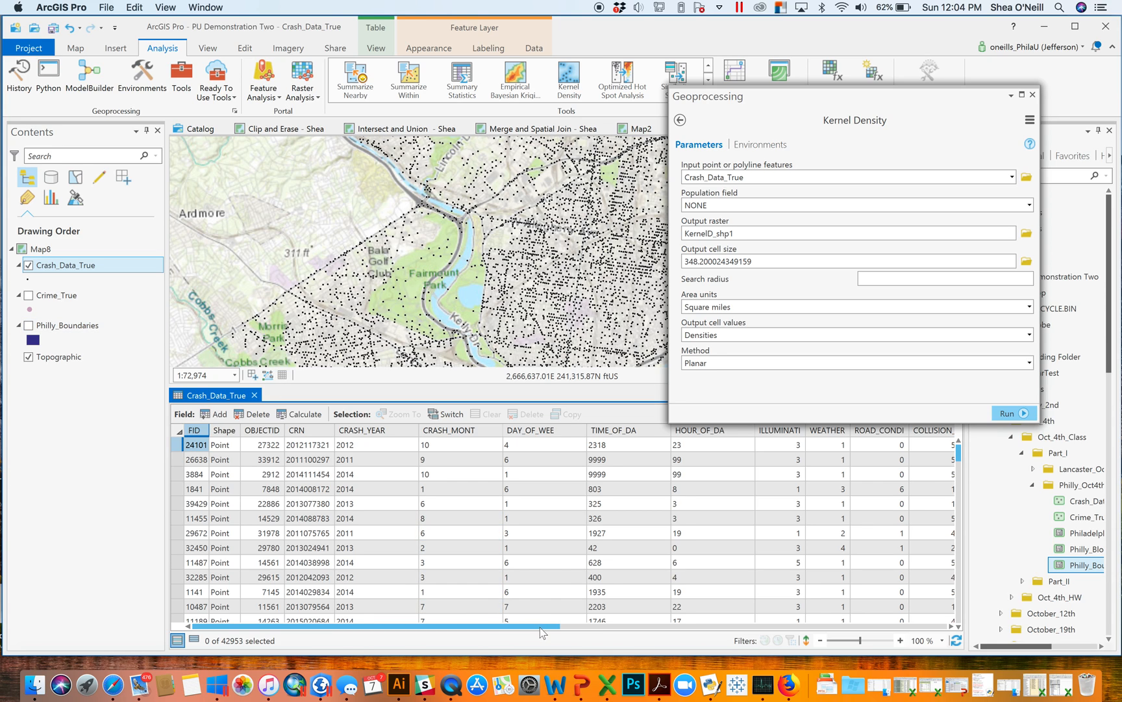
scroll(689, 617, "right", 5)
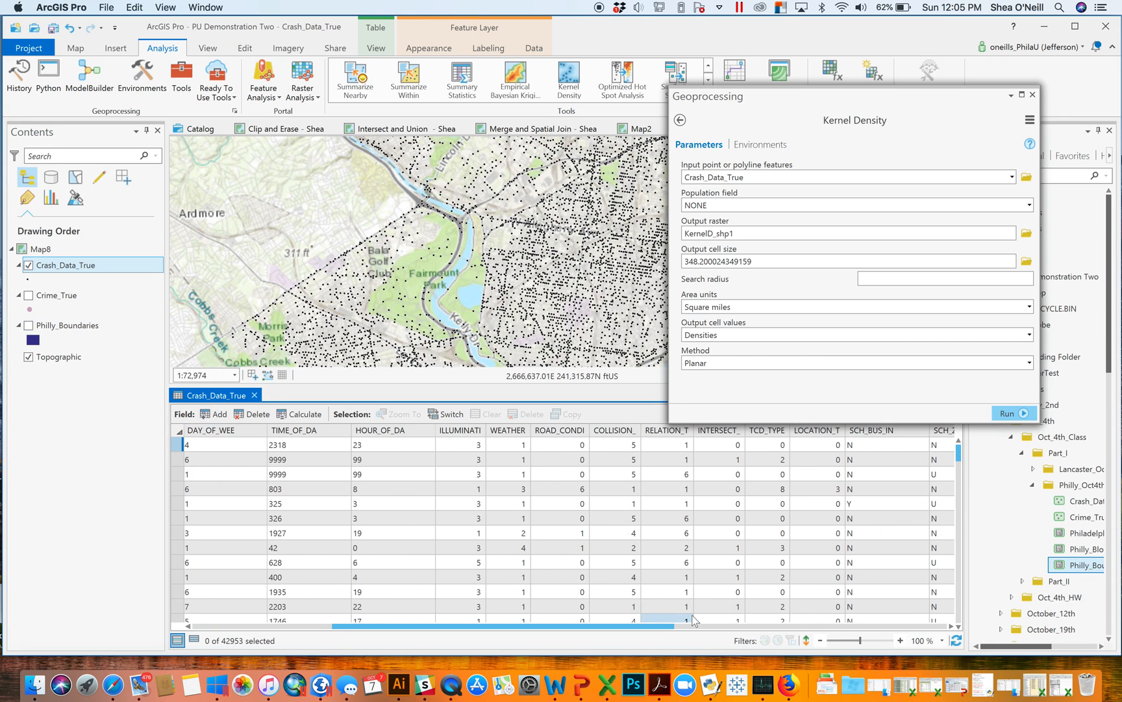
left_click_drag(667, 626, 813, 630)
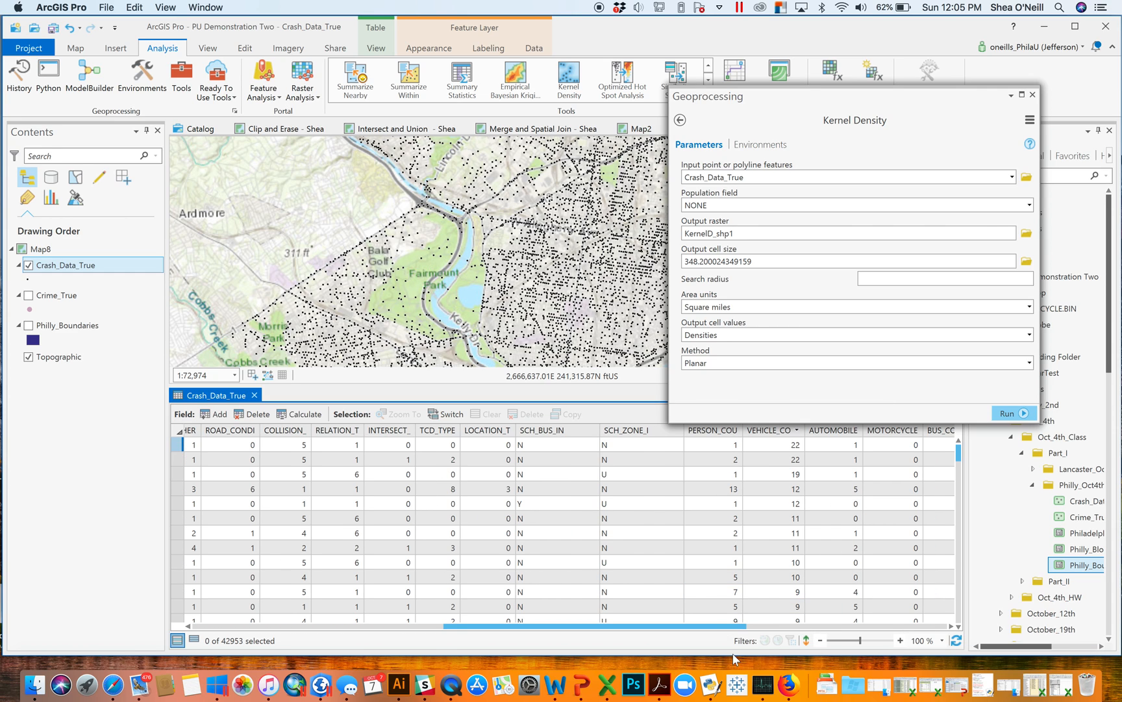
left_click_drag(743, 627, 899, 635)
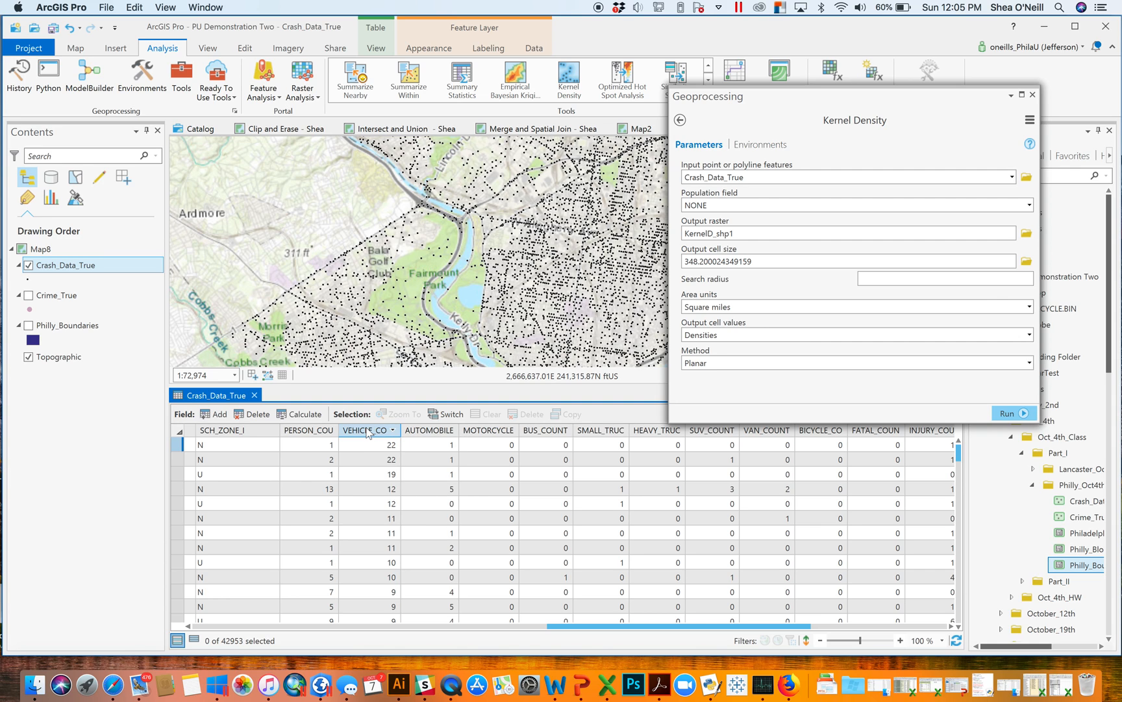
Select the first crash record to look for it on an enlarged map view, and clear the selection
left_click(180, 447)
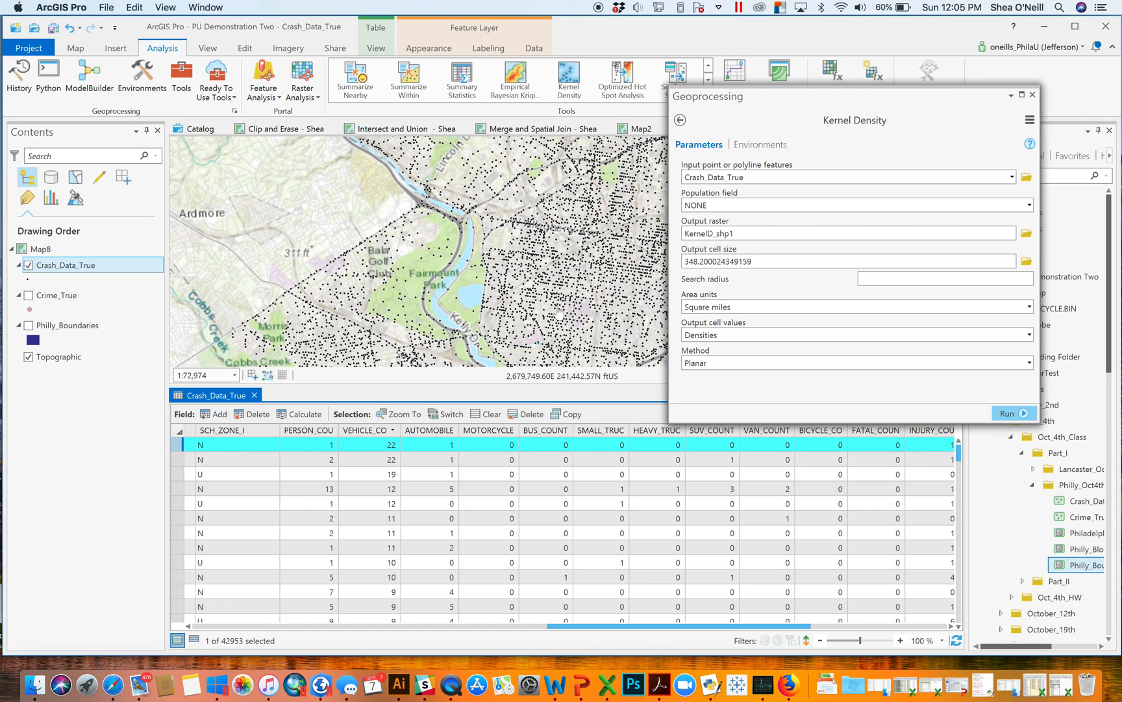
left_click_drag(790, 100, 983, 87)
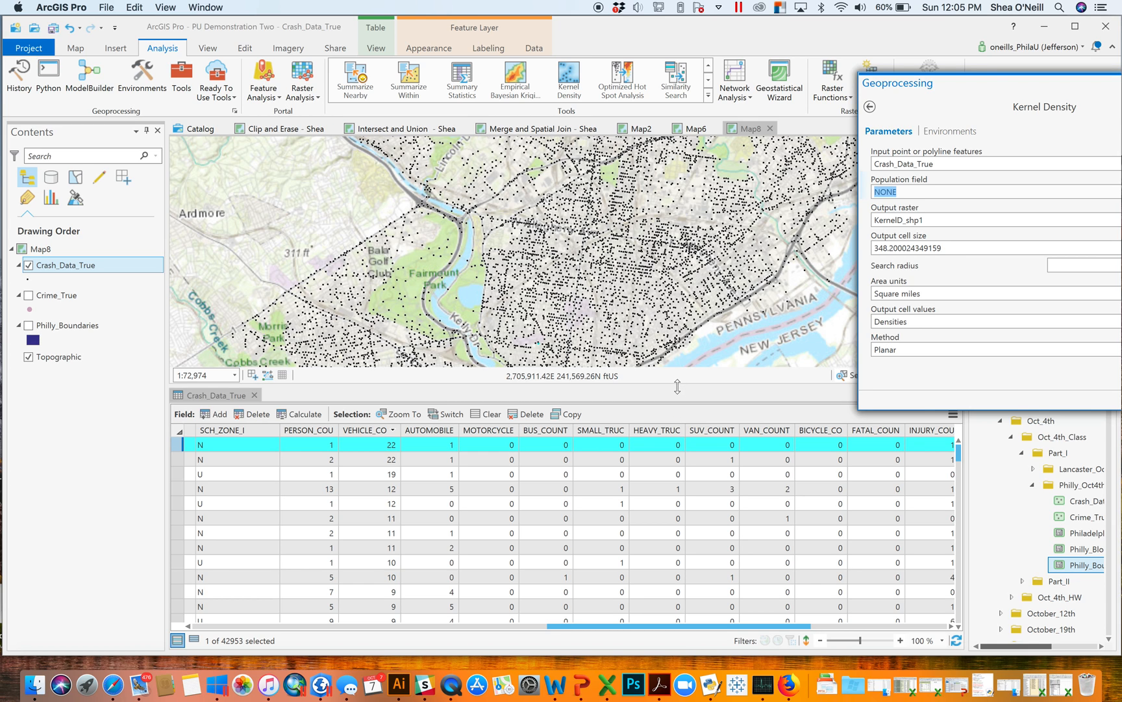
left_click_drag(685, 516, 685, 517)
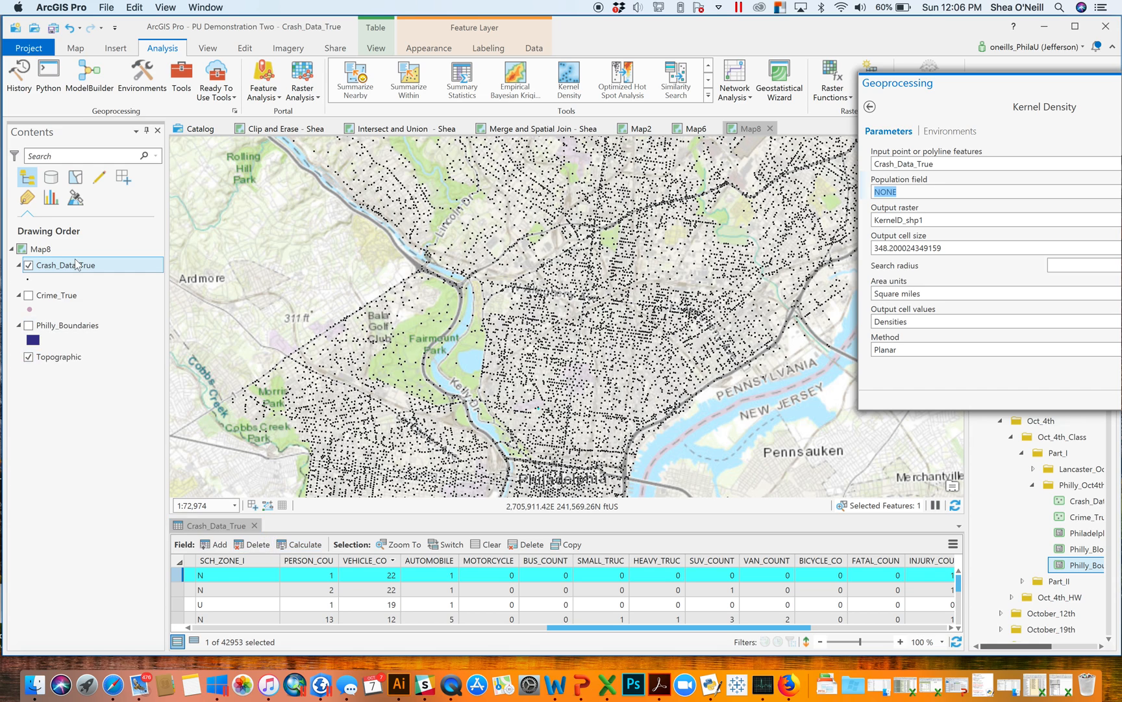
left_click(80, 48)
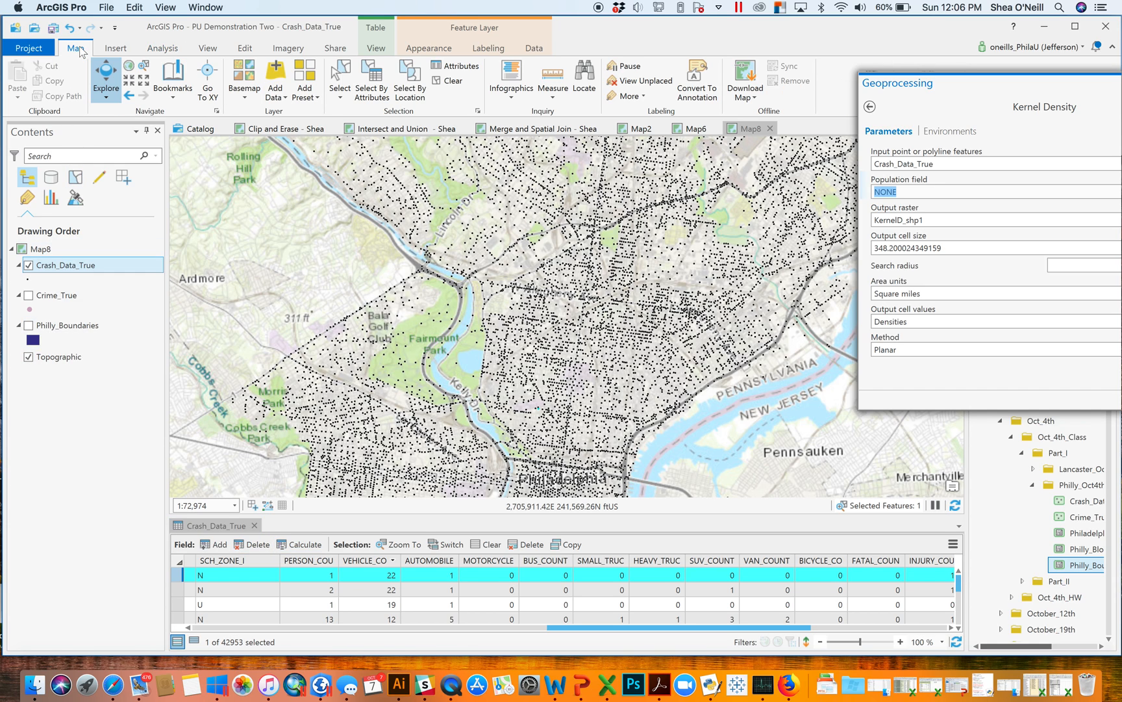
left_click(452, 83)
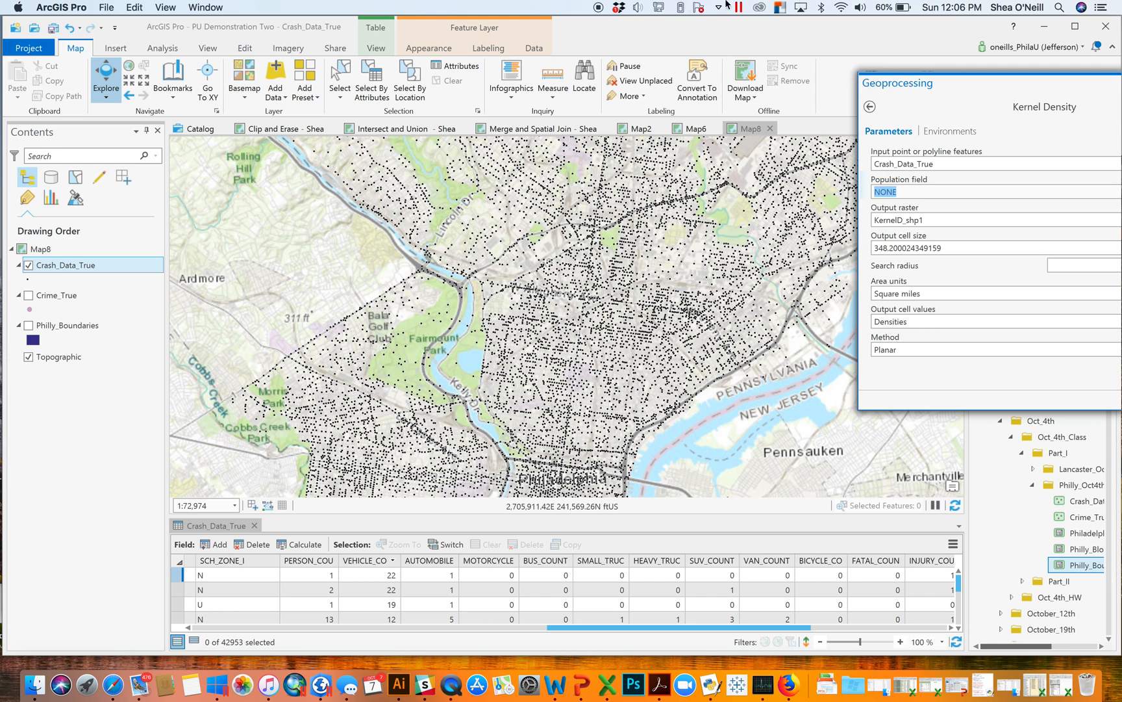
Bring the Kernel Density window fully back into view and set its population field to VEHICLE_CO
left_click_drag(935, 82, 722, 56)
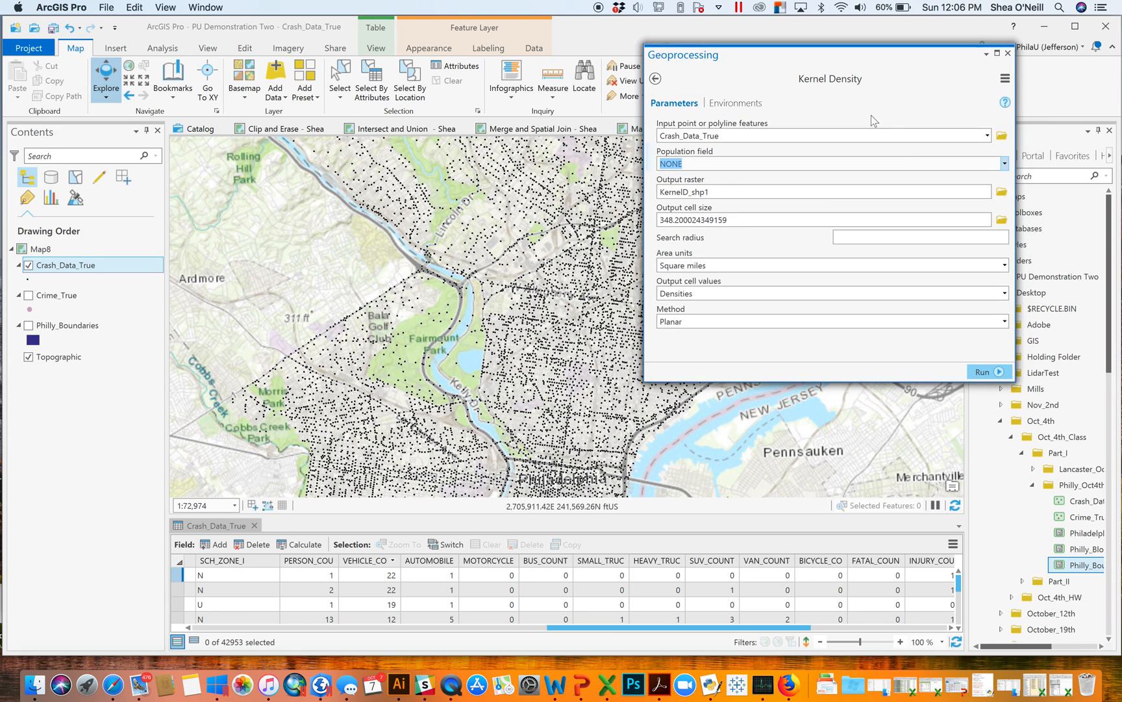
left_click(1005, 166)
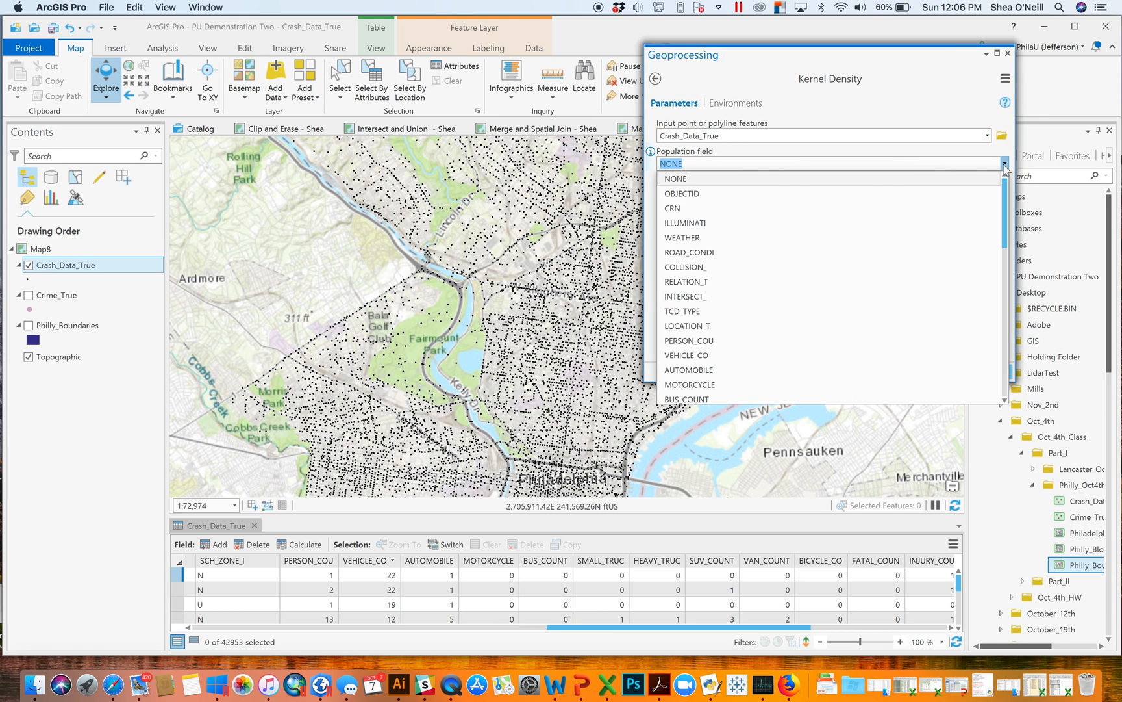
left_click(710, 361)
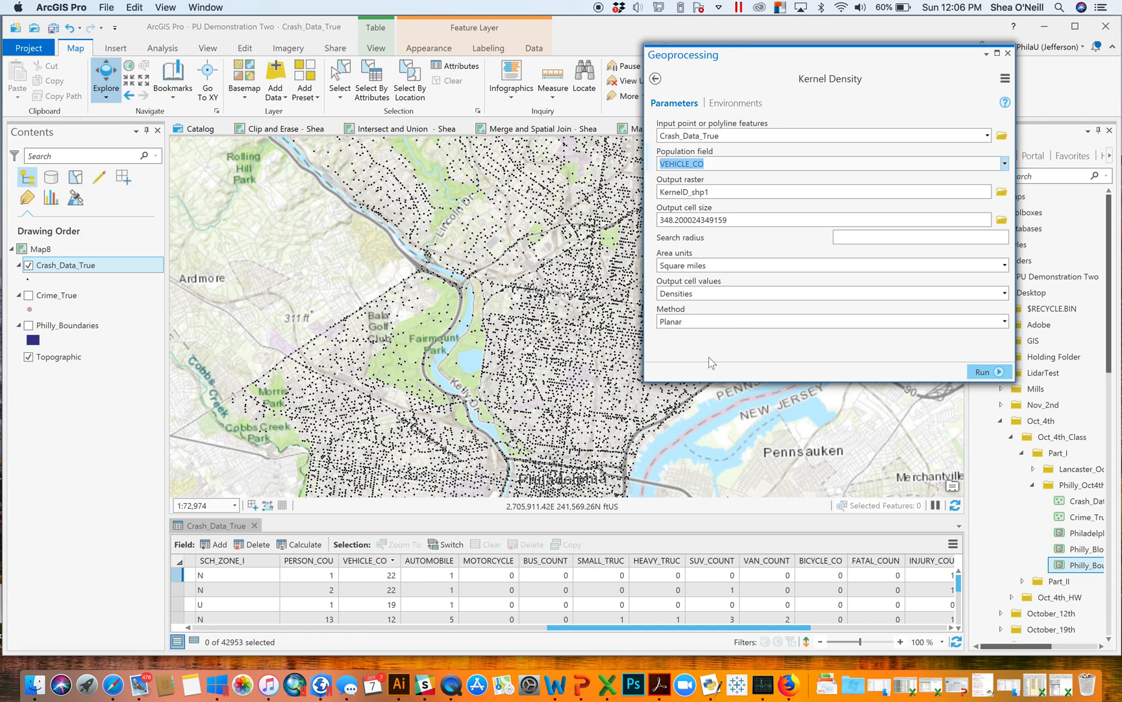
Name the output raster dens500 in the PU Demonstration Two geodatabase
left_click(1002, 193)
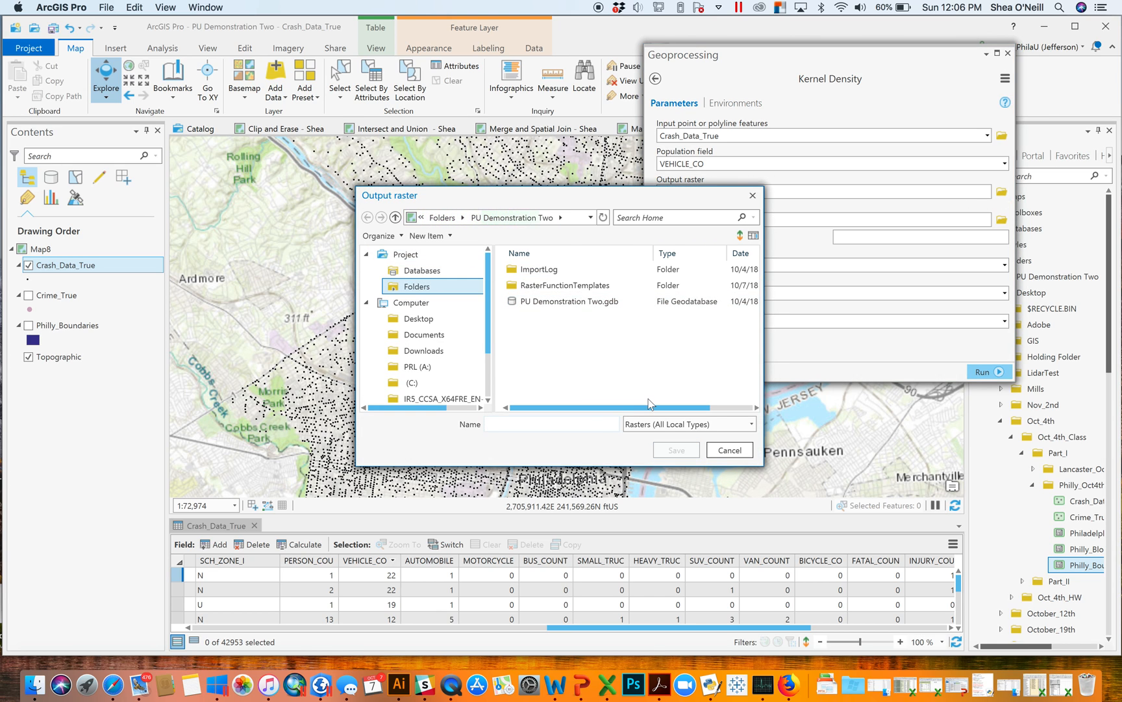
left_click(753, 195)
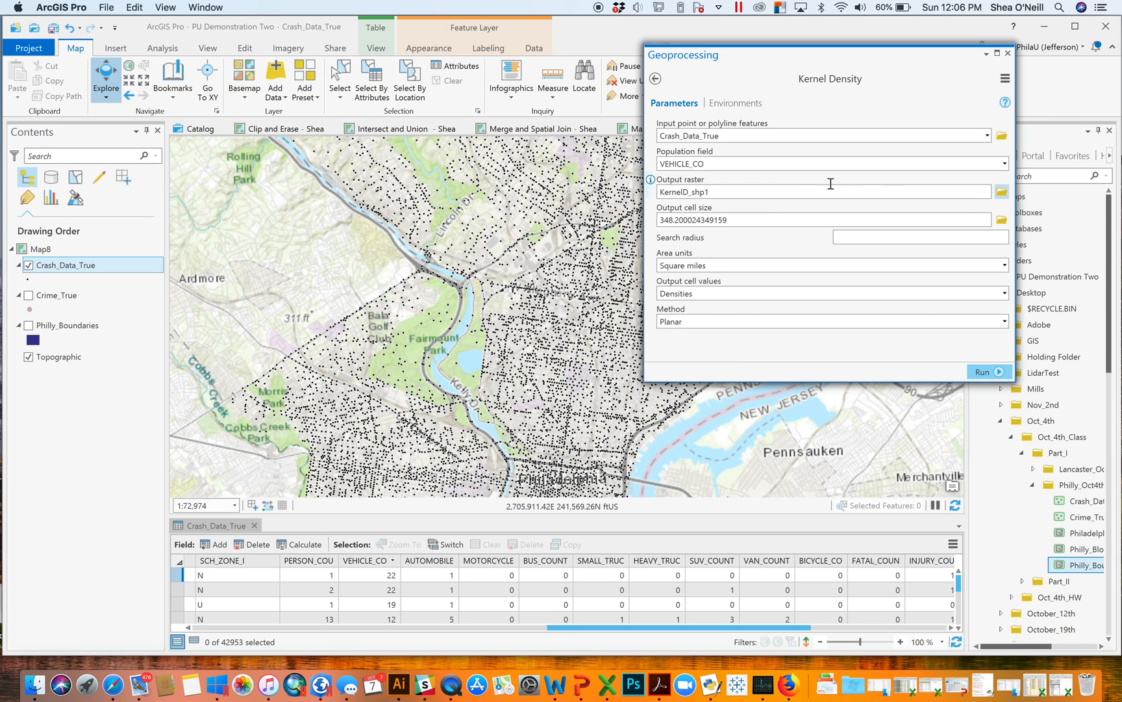
left_click(930, 193)
left_click_drag(945, 192, 1003, 198)
key("BackSpace")
key("BackSpace")
type("dens")
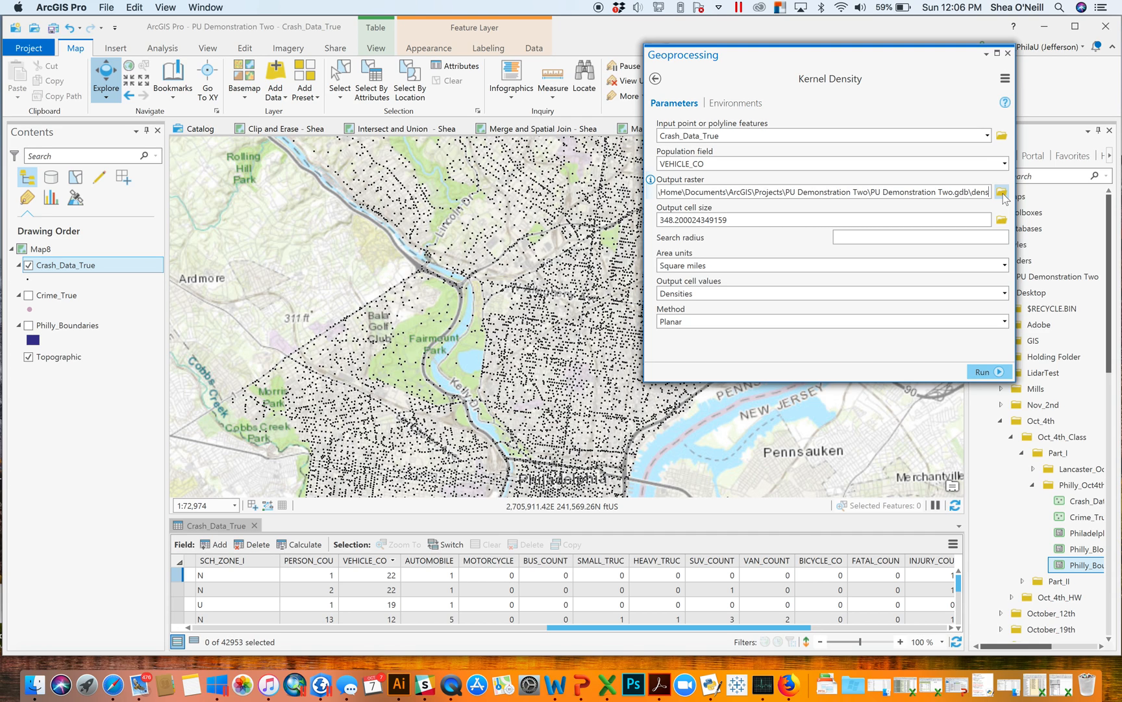
type("40")
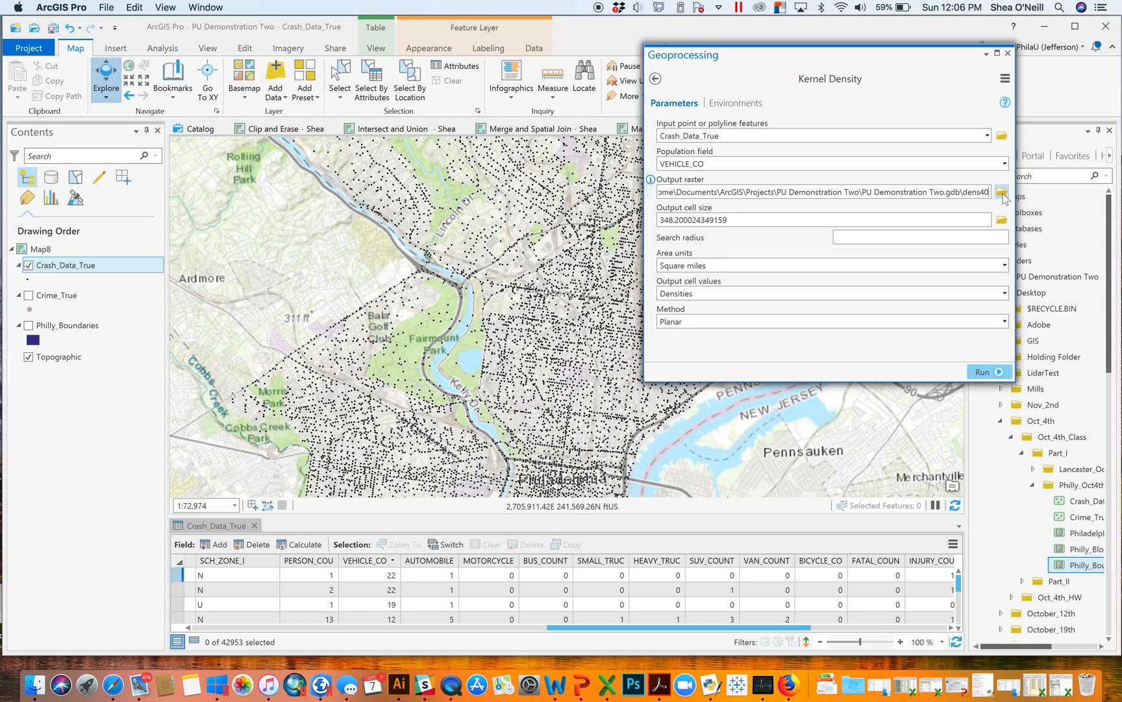
key("BackSpace")
key("BackSpace")
type("500")
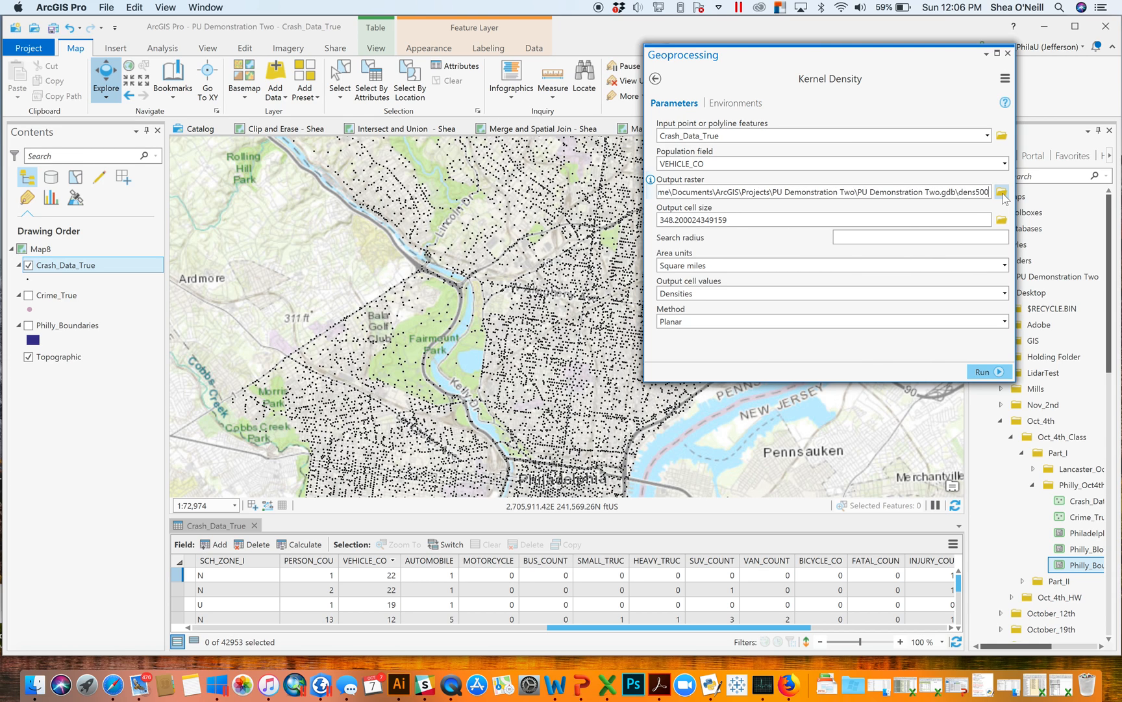
Set the output cell size of the kernel density raster to 25
double_click(830, 218)
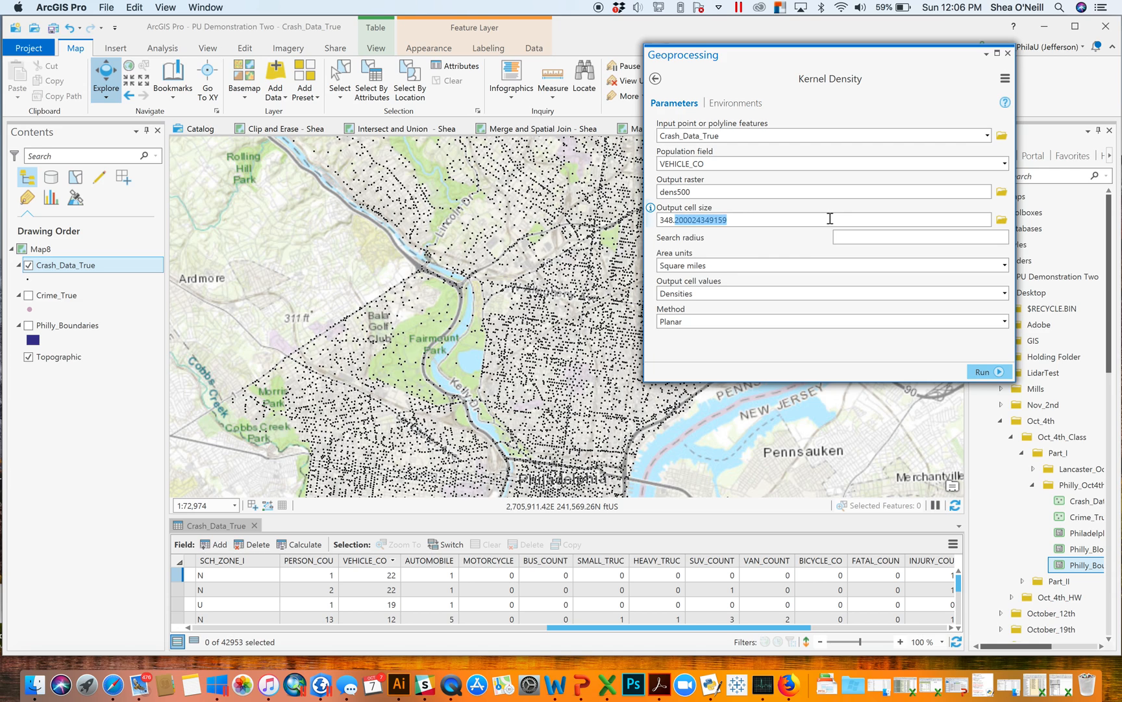
left_click(782, 226)
triple_click(764, 220)
type("26")
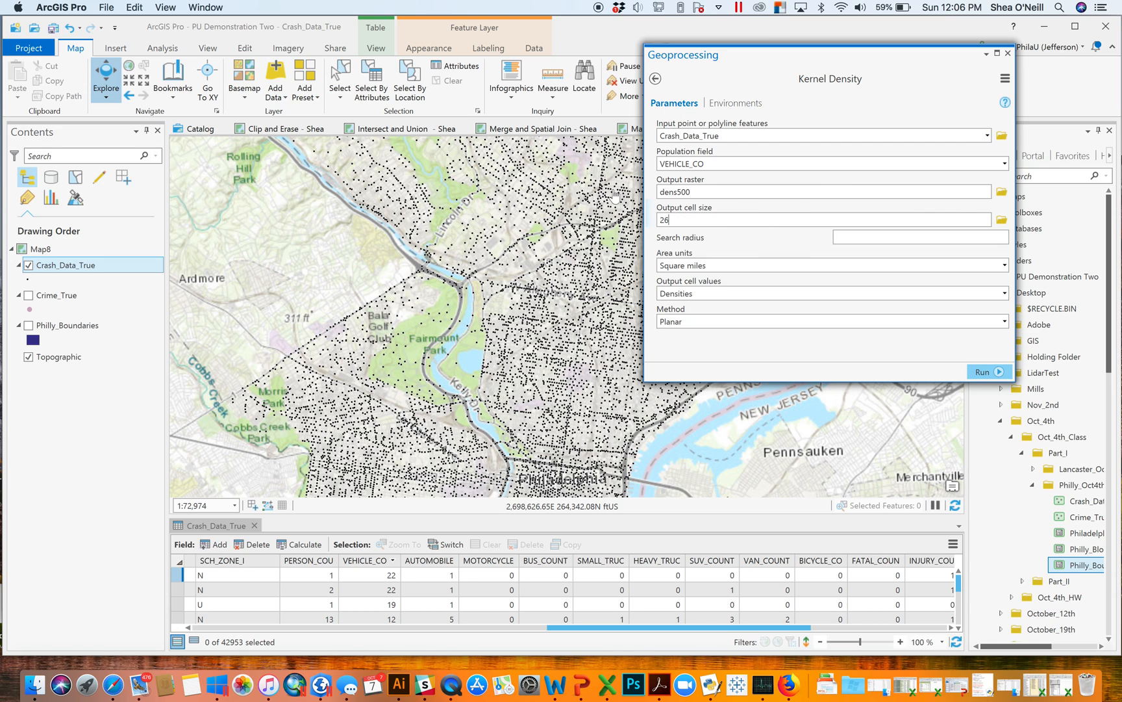
key("BackSpace")
type("5")
Set the search radius to 500 and change the population field to BICYCLE_CO
left_click(858, 235)
type("500")
left_click(1005, 164)
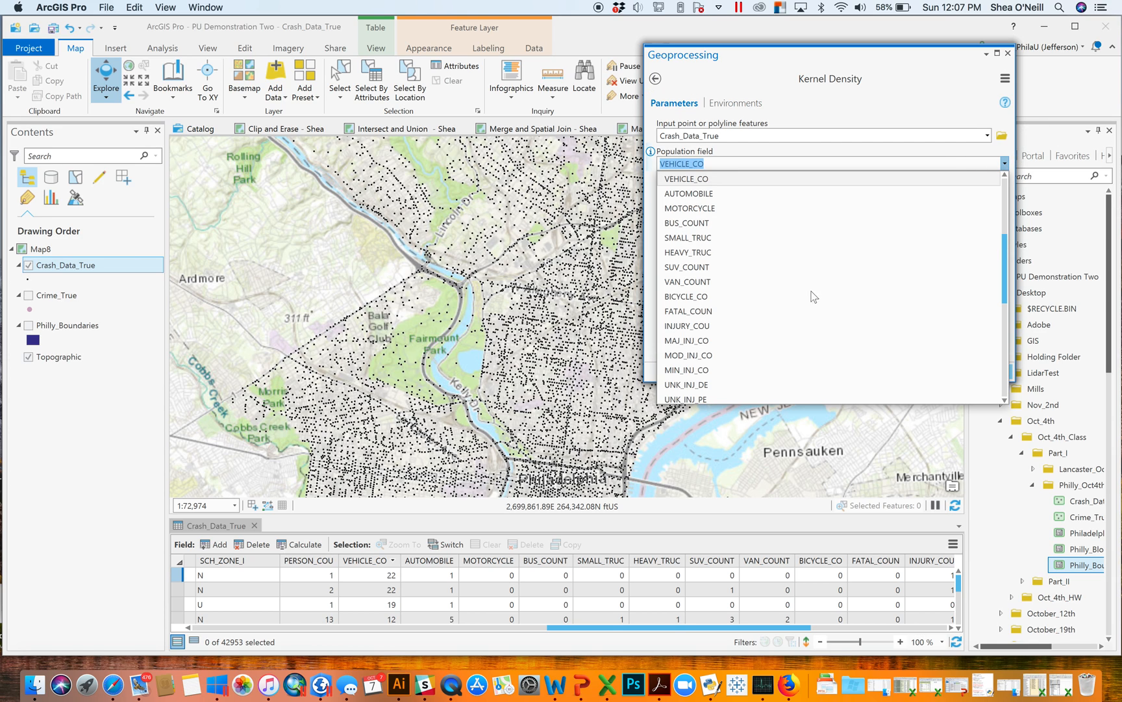
left_click(772, 295)
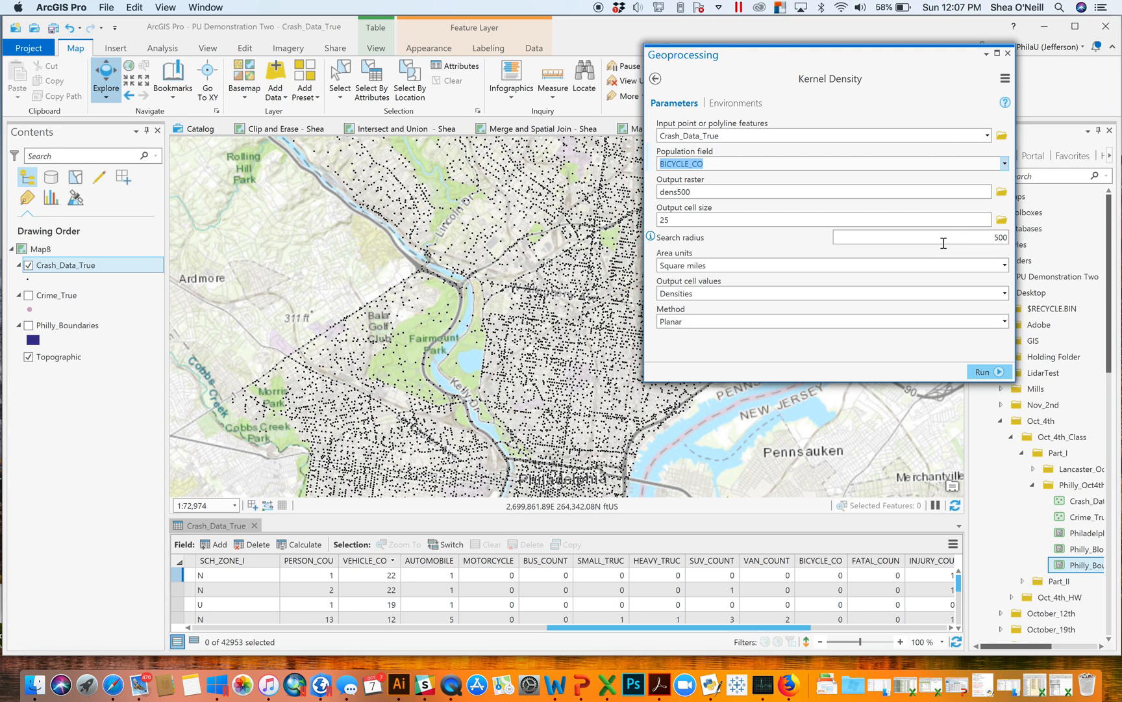
Switch the output cell values to Expected counts and back to Densities
left_click(1005, 293)
left_click(956, 323)
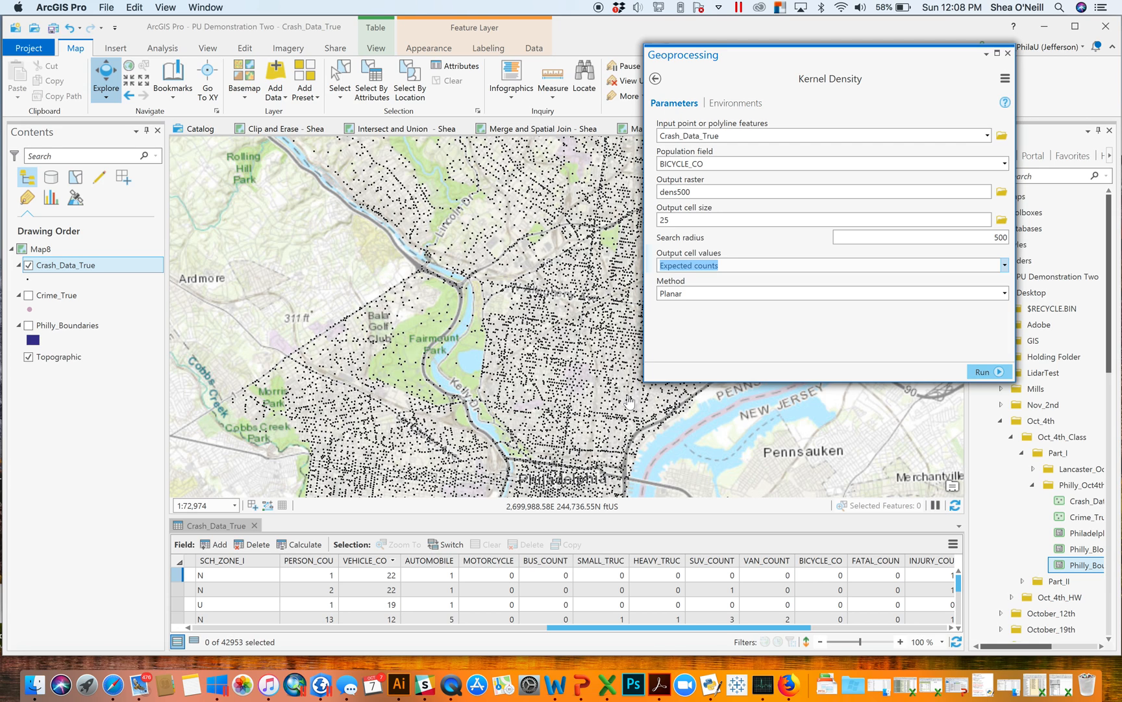
left_click(1005, 266)
left_click(935, 282)
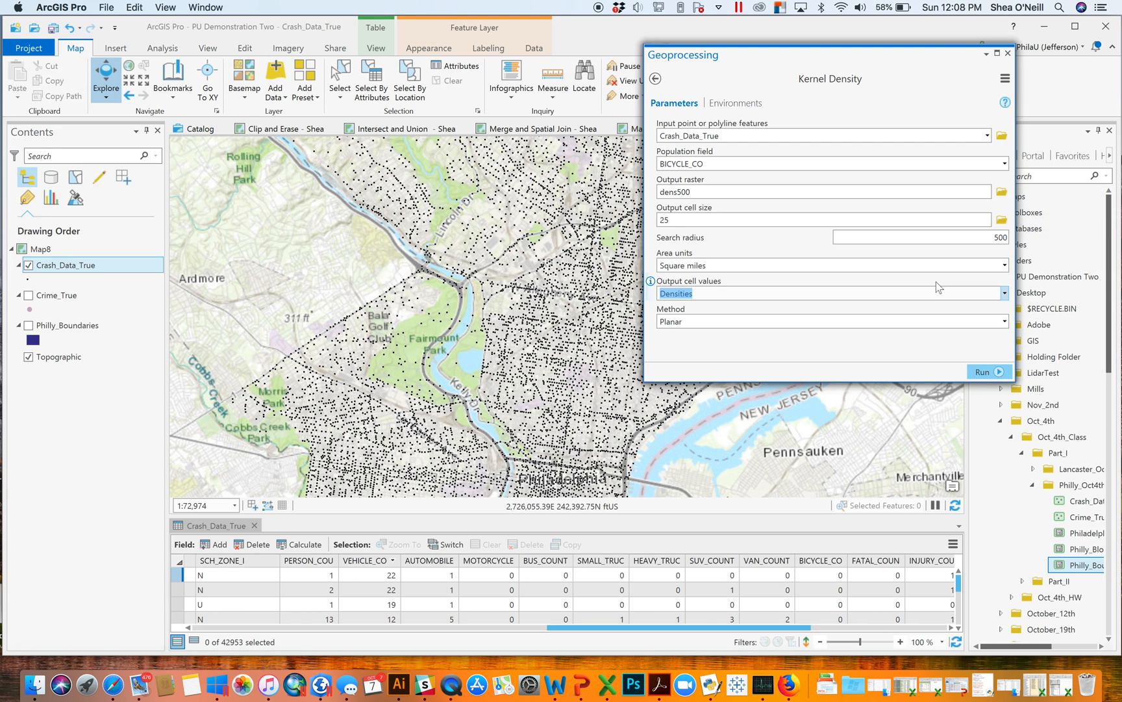
Run the Kernel Density analysis, close its window and turn off the Crash_Data_True layer
left_click(984, 371)
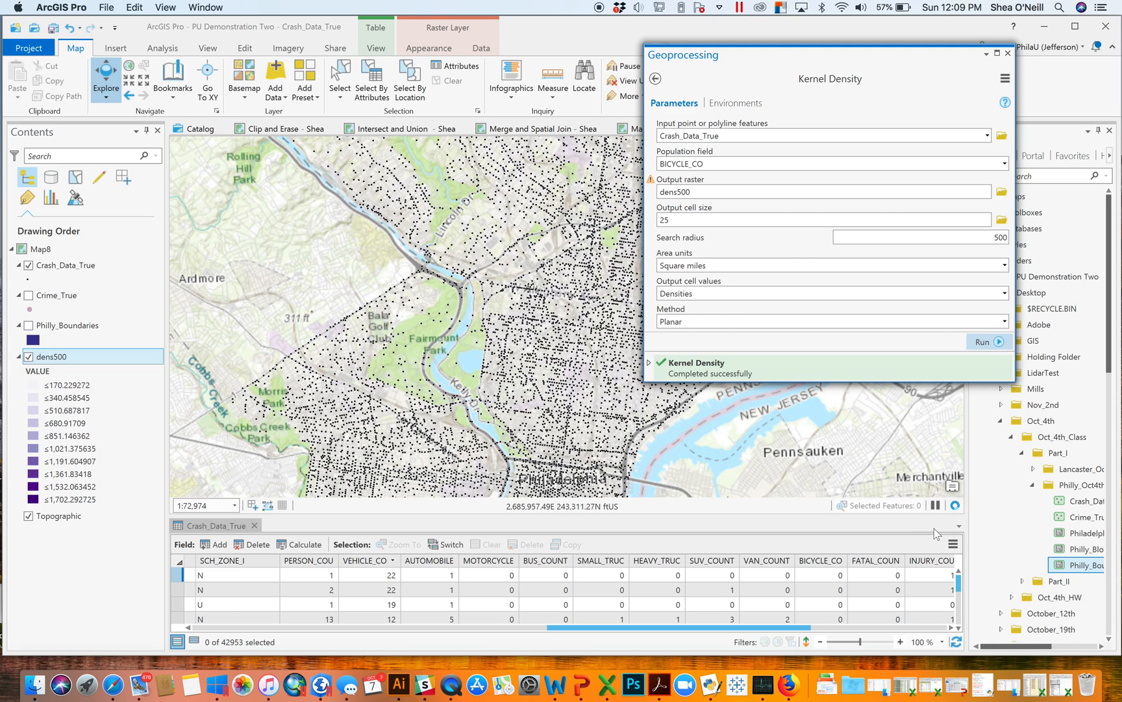
left_click(1009, 55)
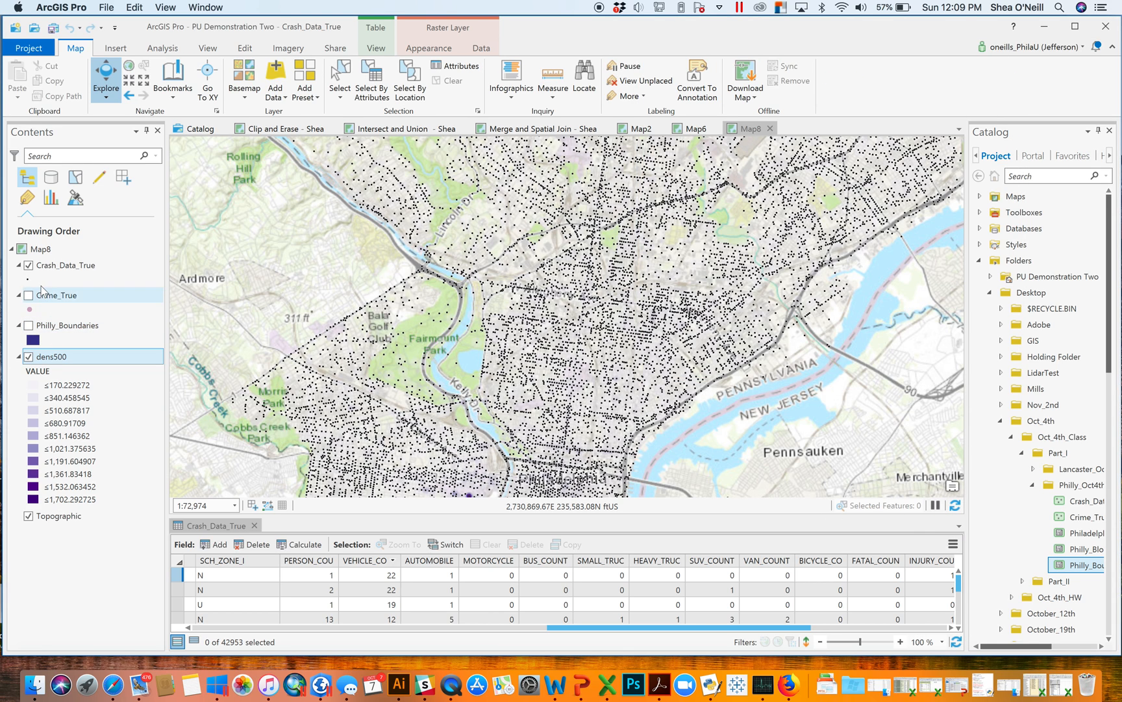
left_click(29, 266)
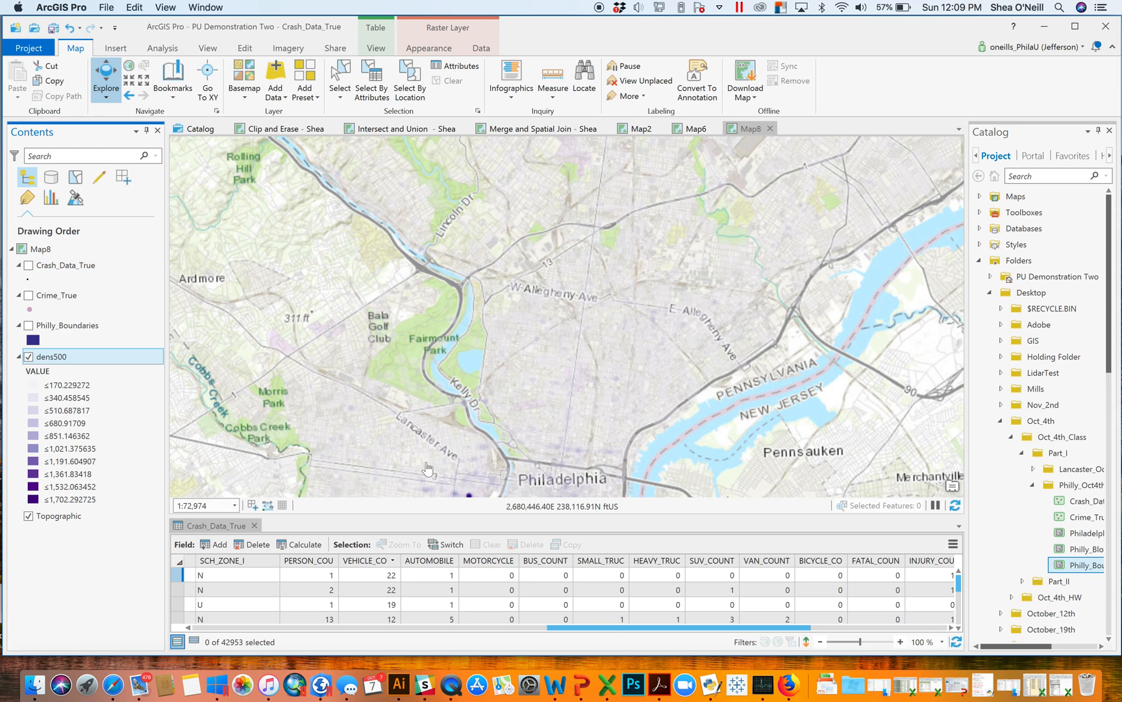
Check the dens500 pixel value in the city and examine the density pattern around Center City and South Philadelphia
left_click(508, 413)
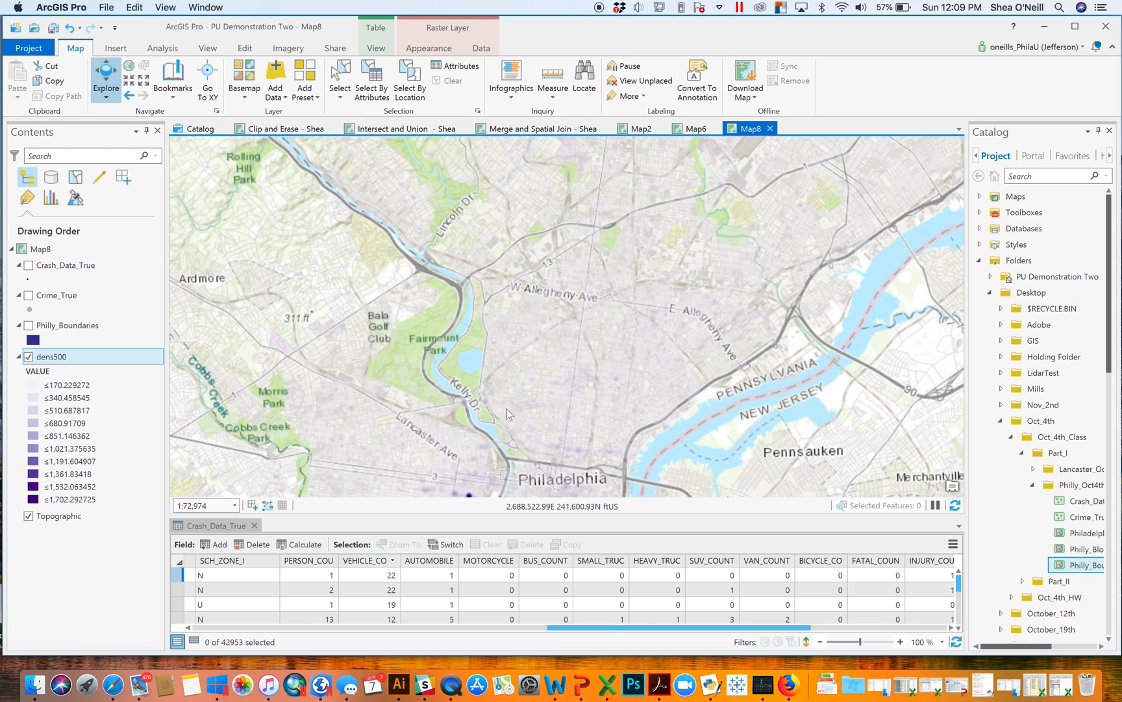
left_click(579, 429)
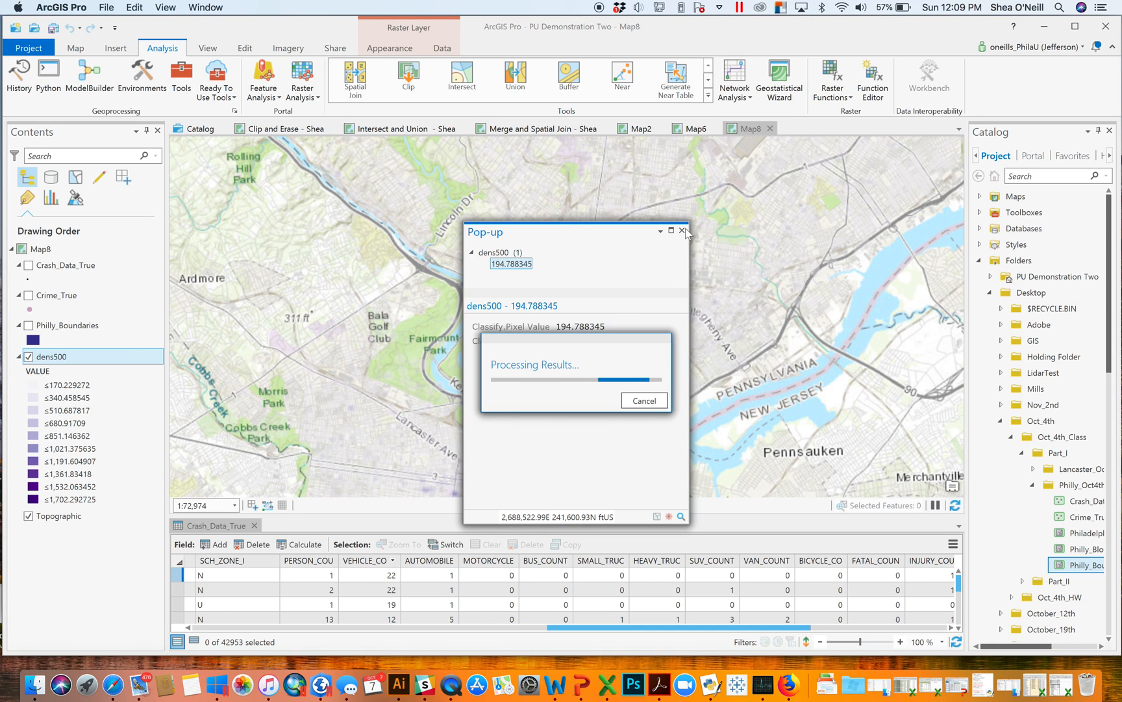
left_click(681, 230)
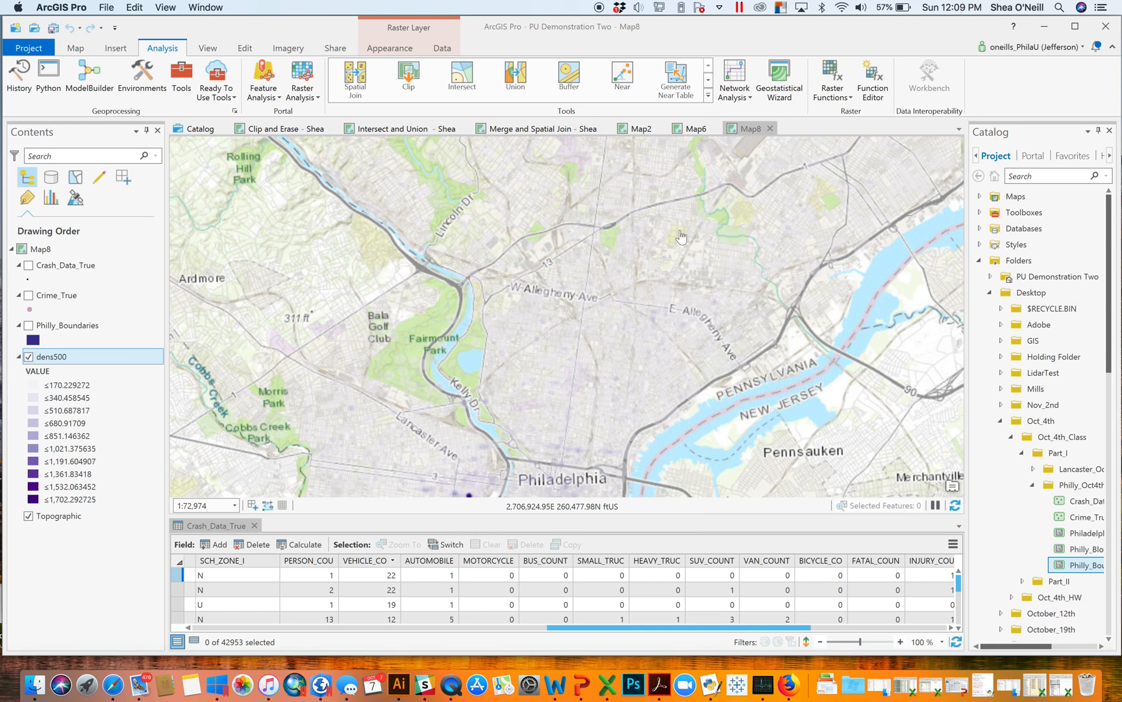
left_click_drag(704, 425, 593, 215)
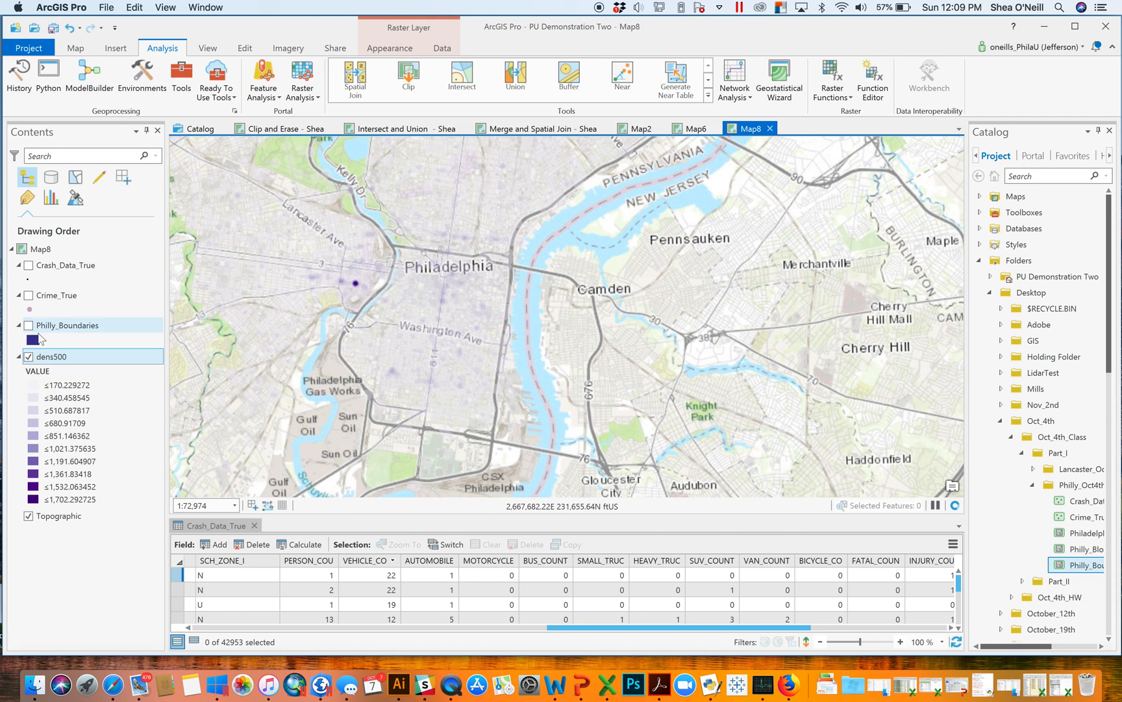
Symbolize the dens500 raster with Stretch symbology and a light-orange-to-red color scheme
left_click(399, 52)
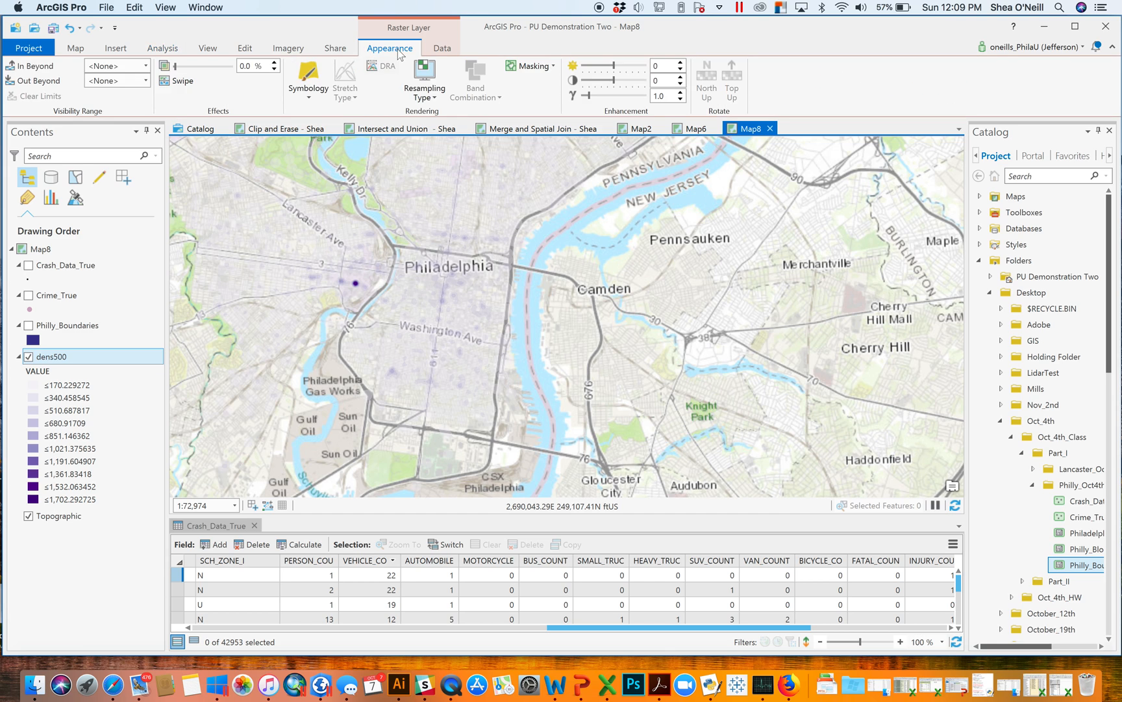
left_click(308, 99)
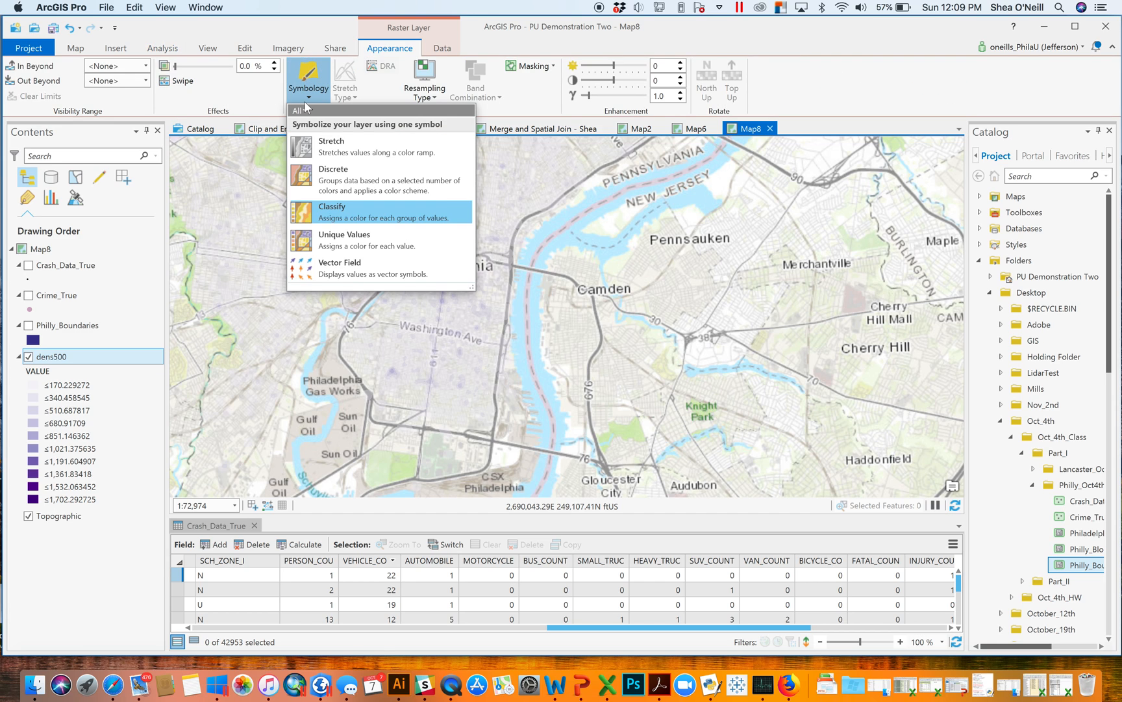
left_click(338, 160)
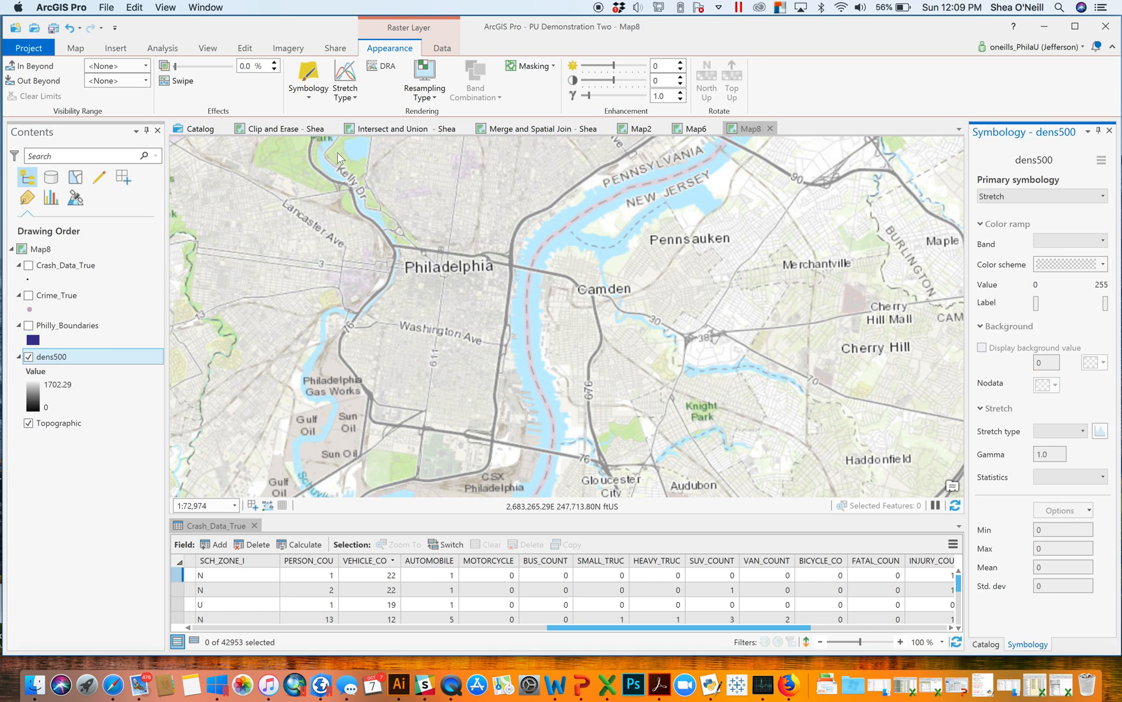
left_click(1103, 265)
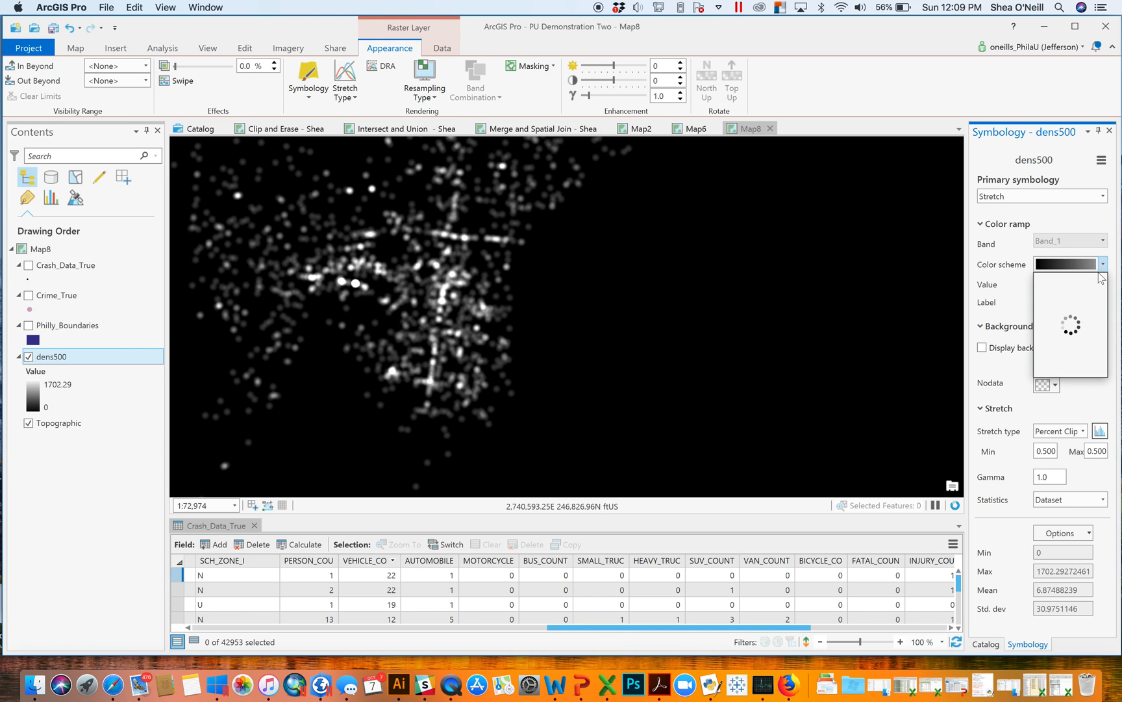
left_click(1104, 265)
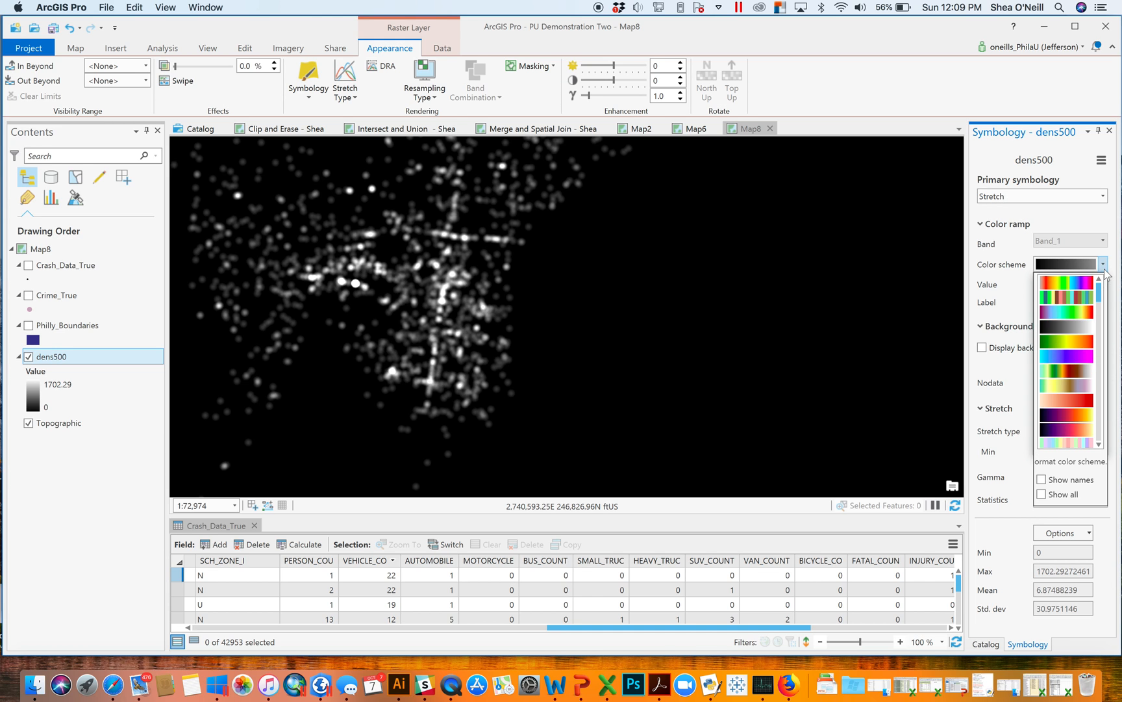
left_click(1067, 401)
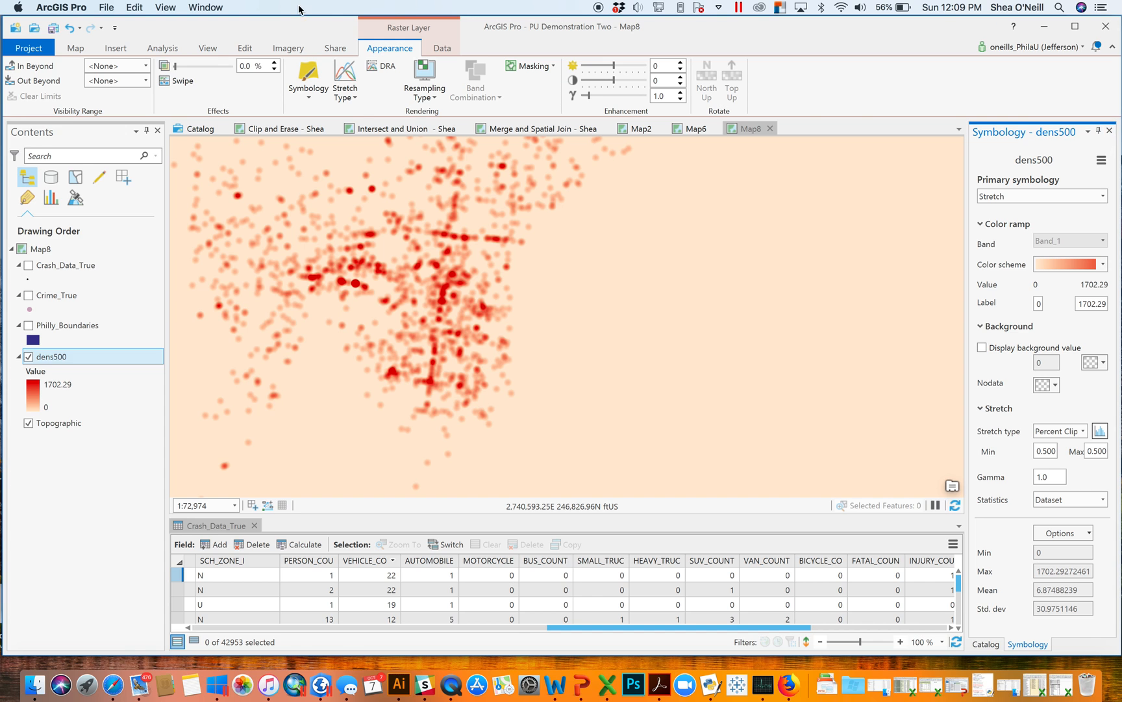
Set the dens500 layer's transparency to 64% and examine the density clusters around Center City and University City
left_click_drag(177, 66, 213, 66)
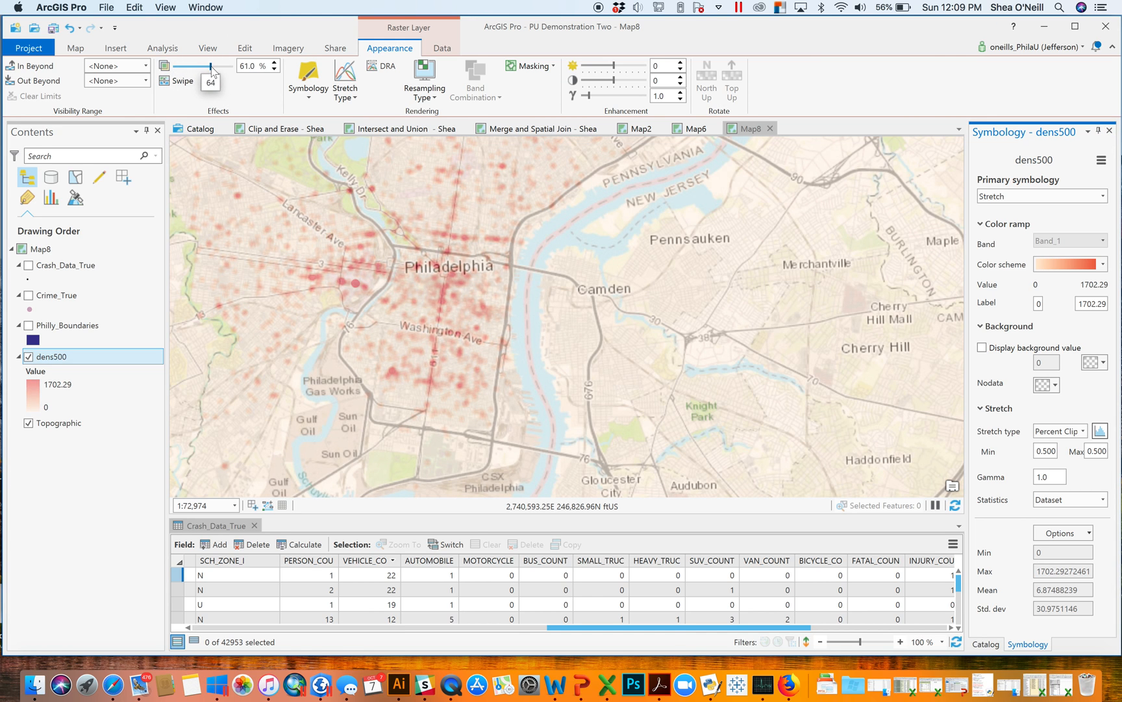
left_click_drag(448, 343, 500, 404)
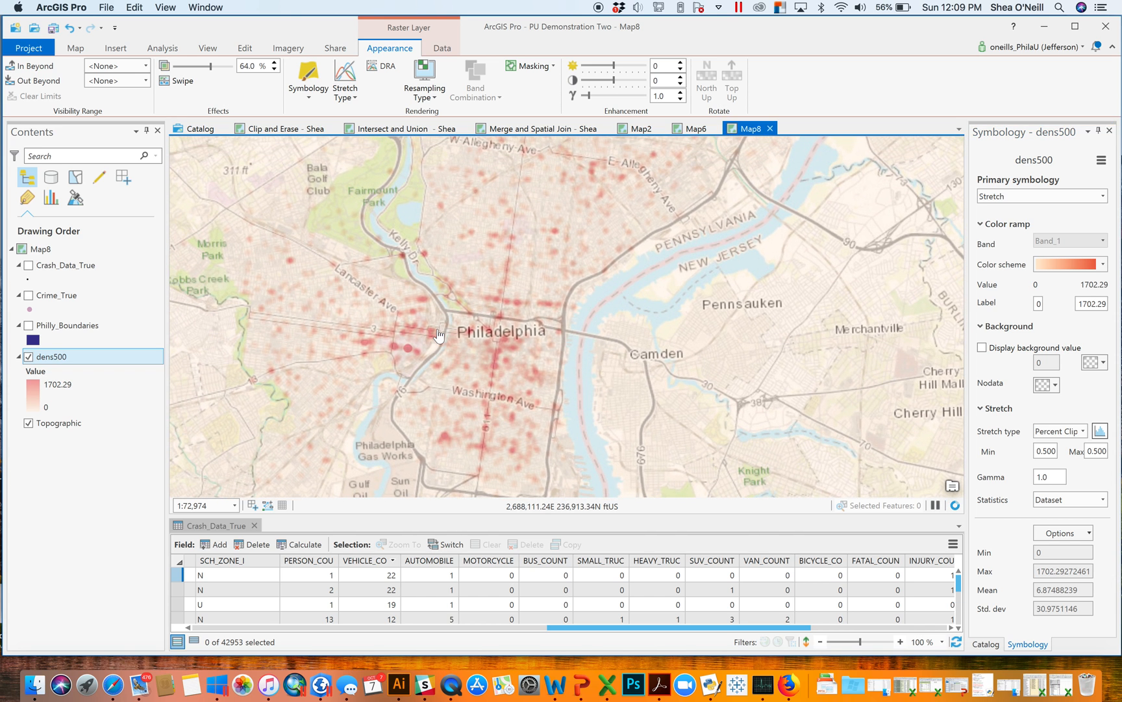
scroll(439, 335, "up", 2)
scroll(435, 341, "up", 3)
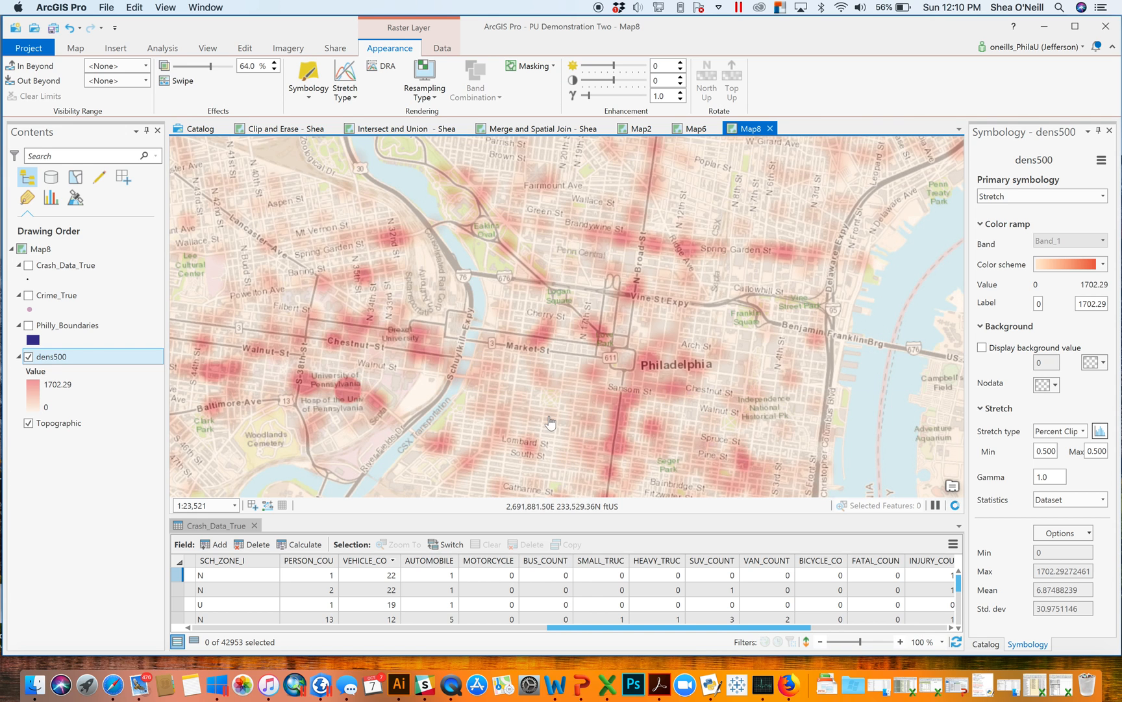
left_click_drag(715, 302, 614, 209)
left_click_drag(838, 292, 818, 343)
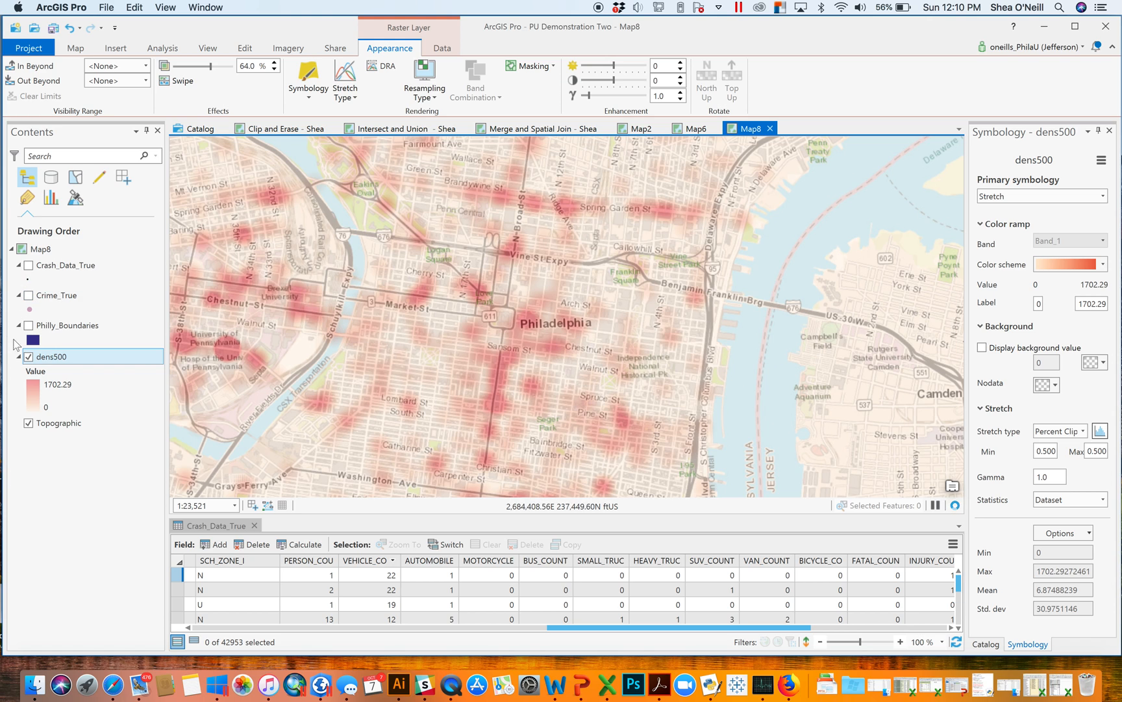
Turn off dens500 and set up a new Kernel Density analysis of Crash_Data_True with BICYCLE_CO as population field
left_click(29, 357)
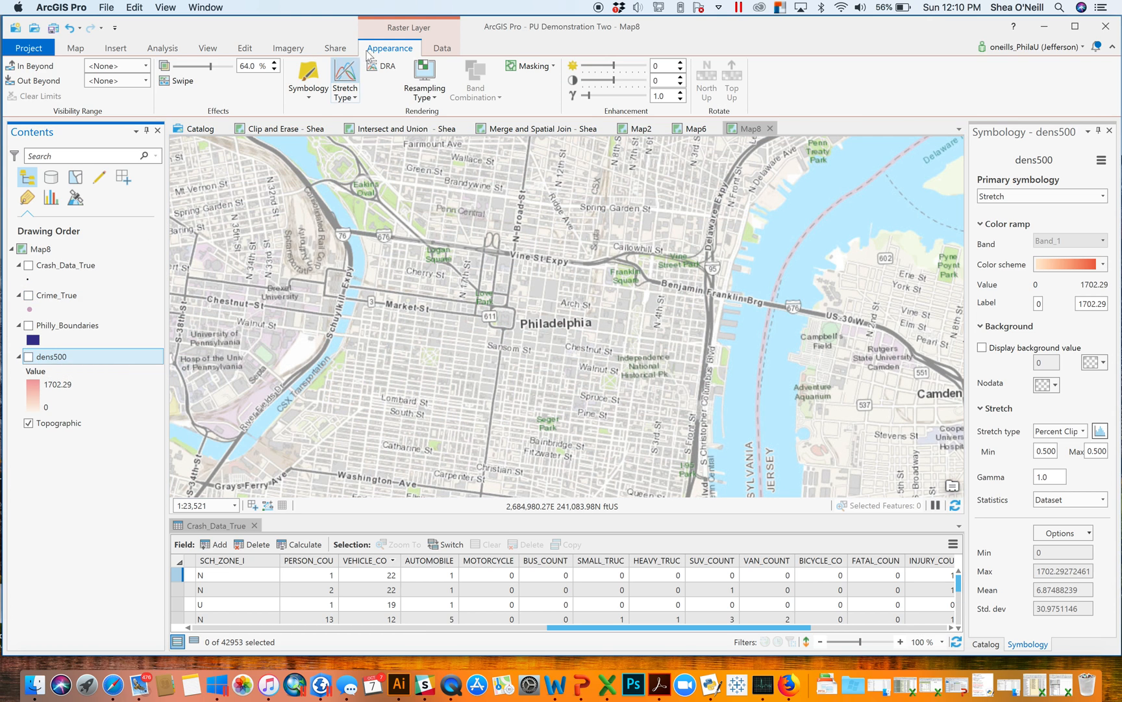
left_click(167, 52)
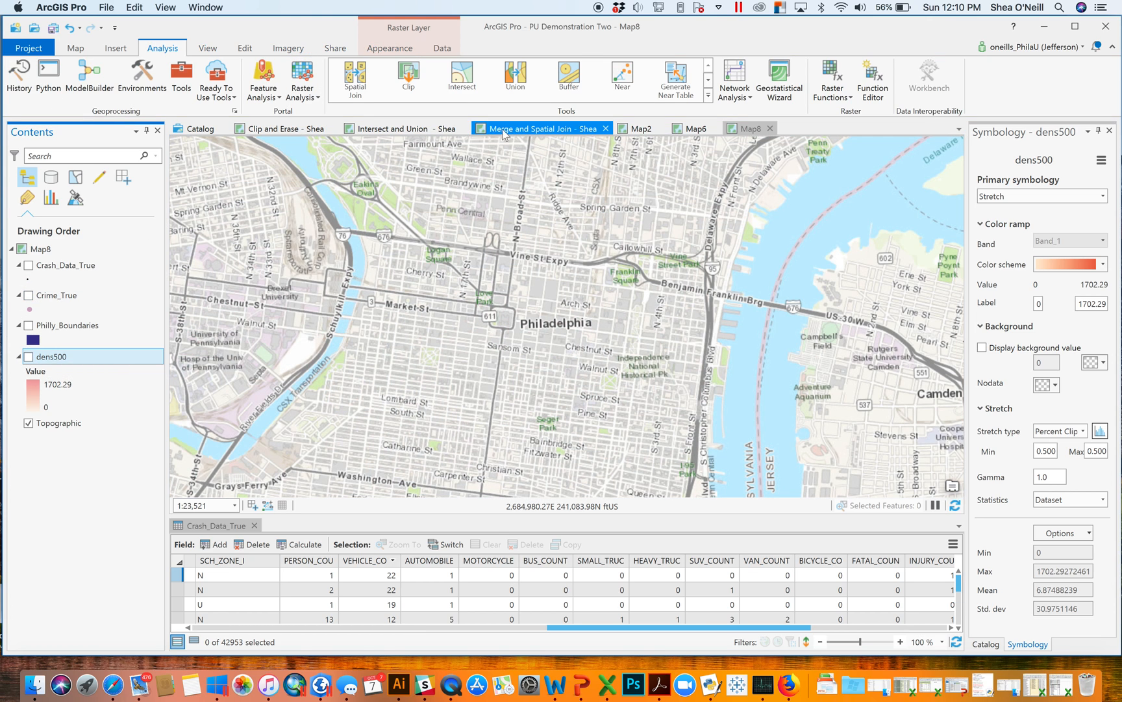
left_click(708, 80)
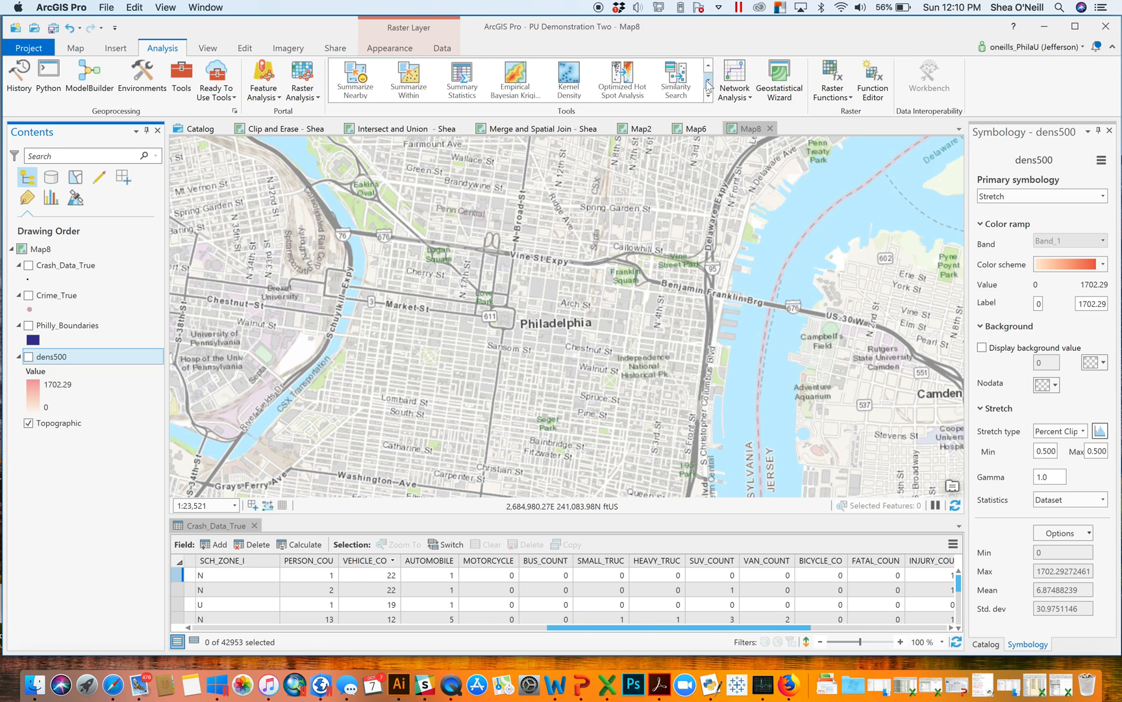
left_click(574, 81)
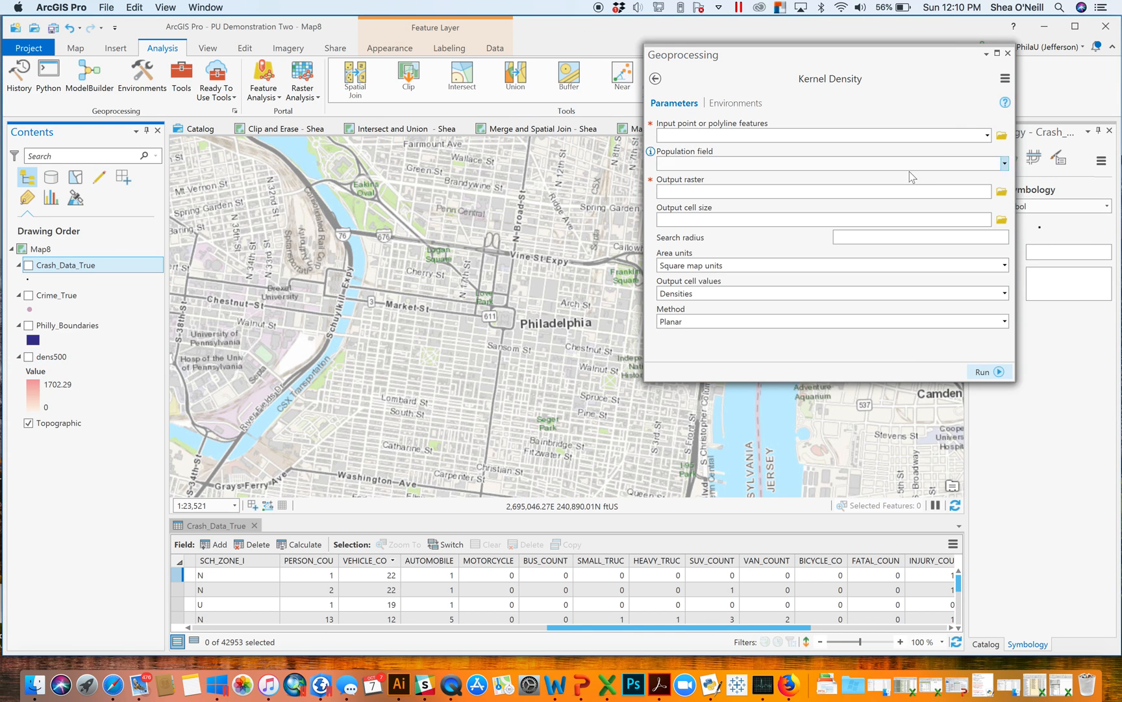
left_click(987, 135)
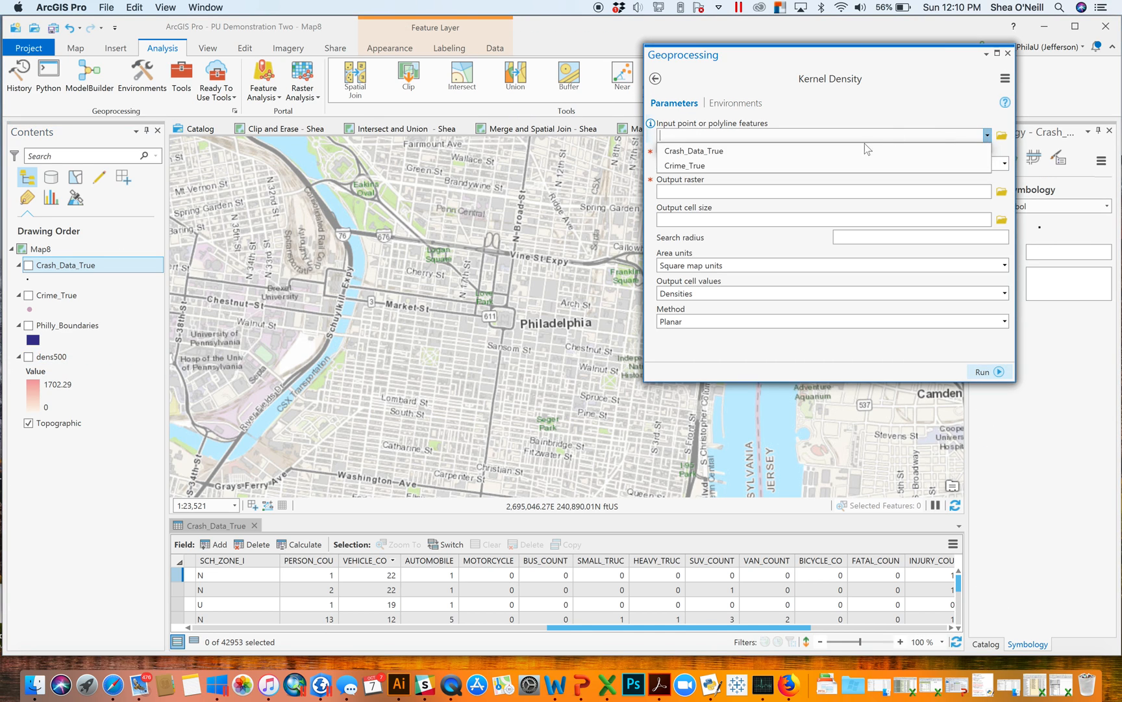
left_click(781, 150)
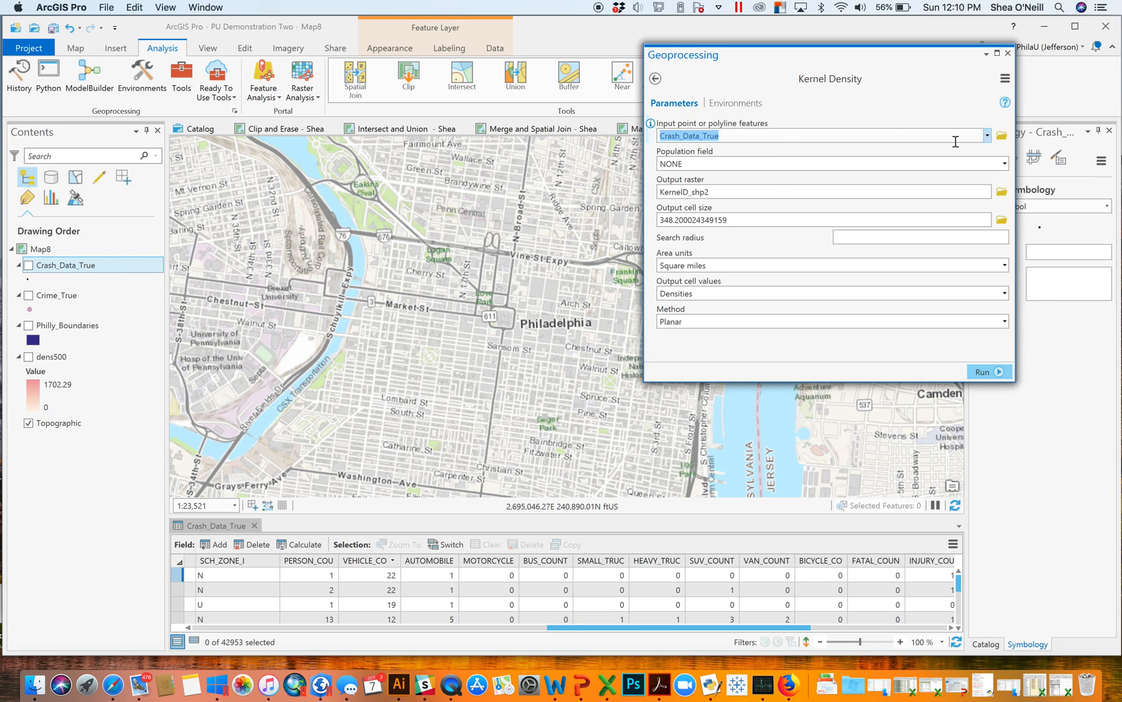
left_click(1006, 165)
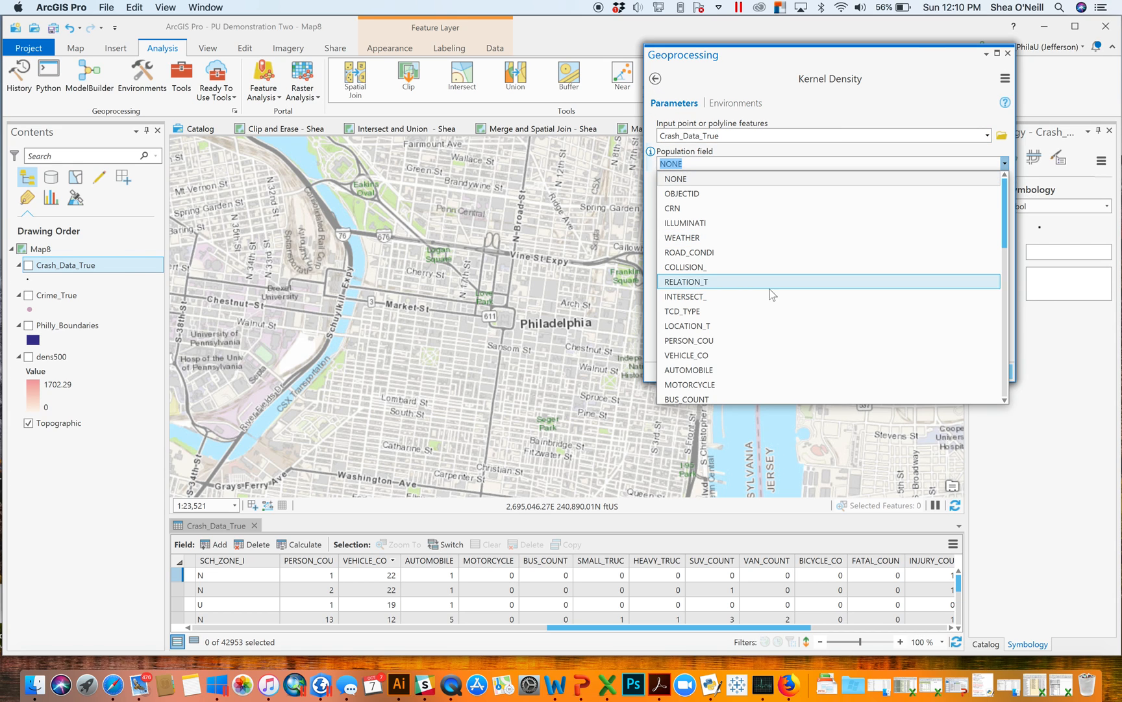
left_click_drag(1004, 214, 1013, 286)
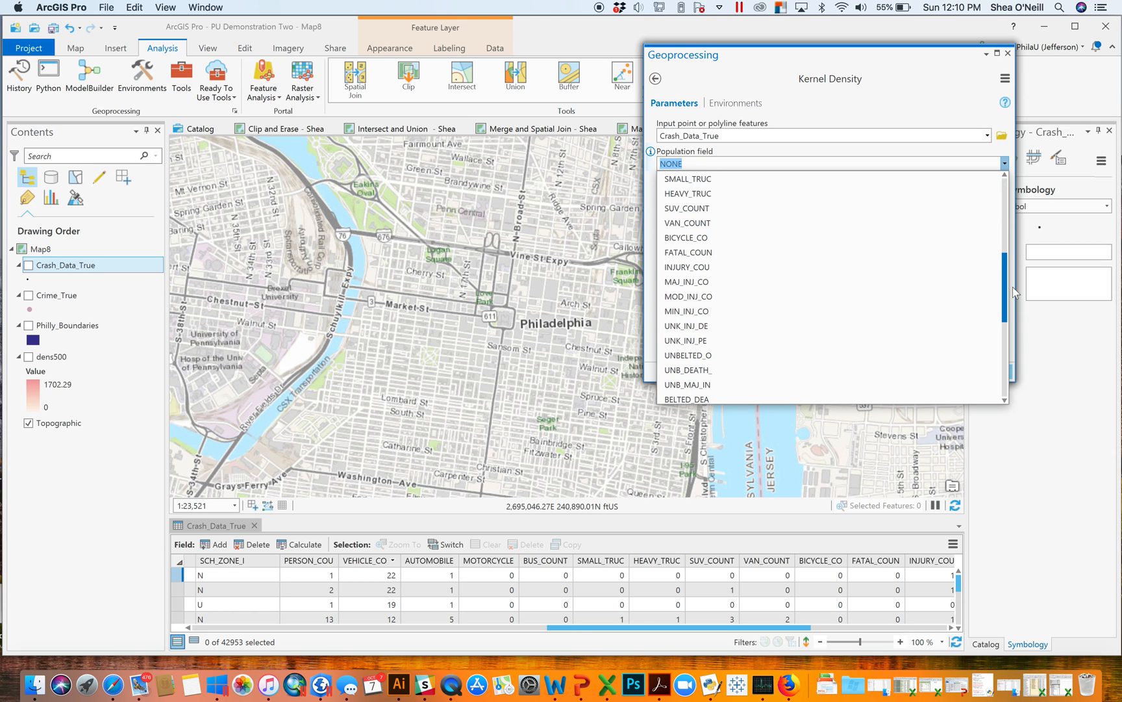
left_click(787, 239)
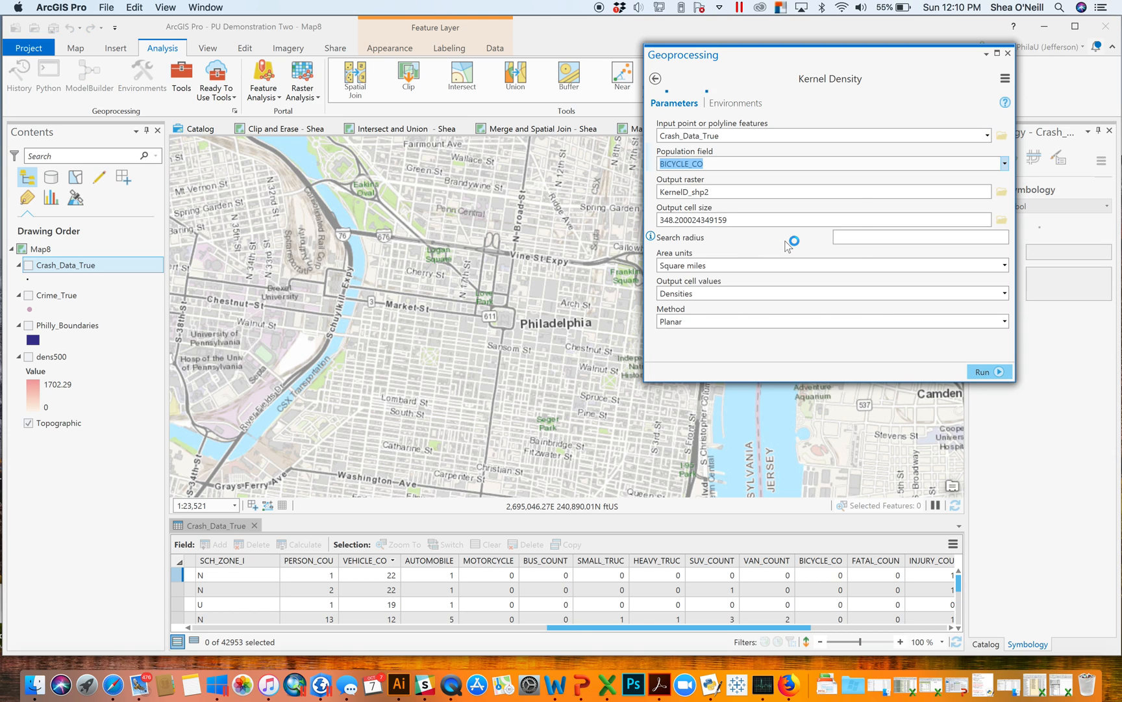
Name the Kernel Density output raster den2500 in the project geodatabase
left_click(915, 194)
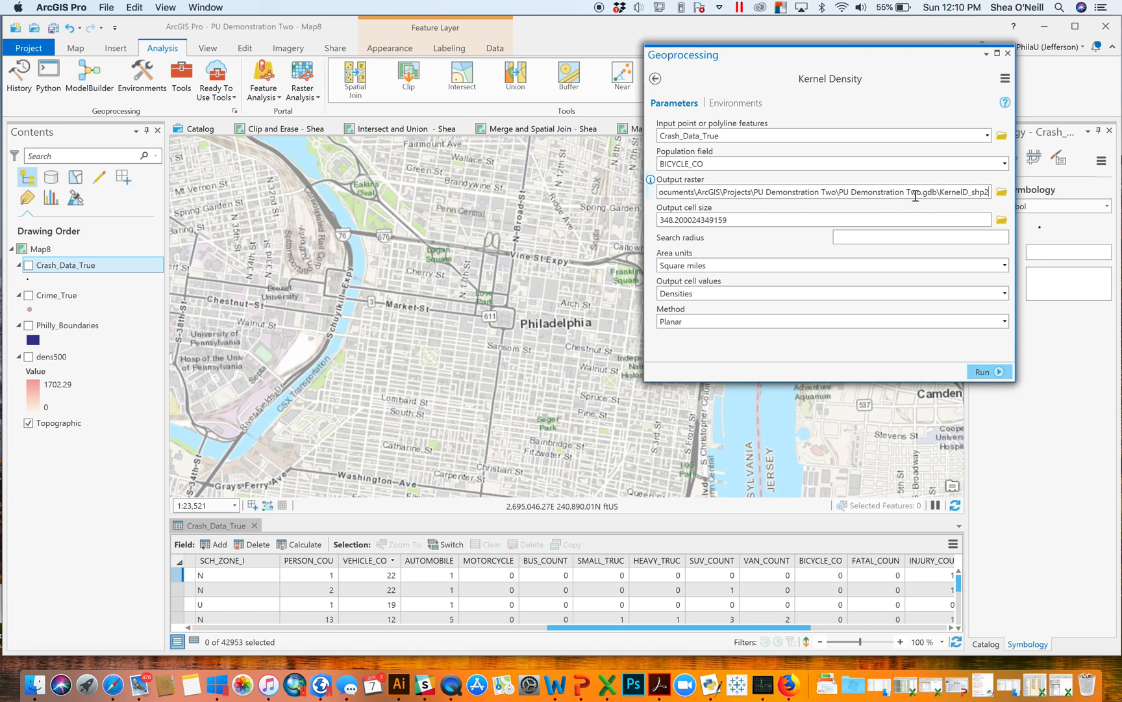
left_click_drag(963, 192, 1017, 199)
key("BackSpace")
key("BackSpace")
key("BackSpace")
key("BackSpace")
key("BackSpace")
key("BackSpace")
key("BackSpace")
type("d260")
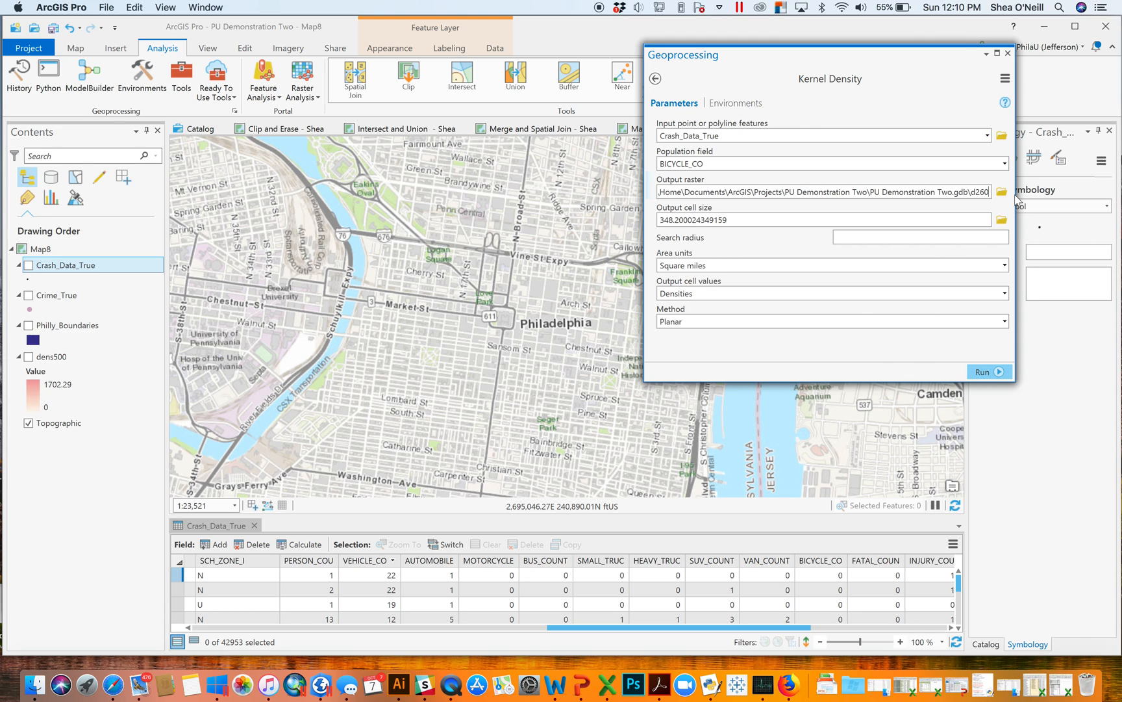
key("BackSpace")
key("BackSpace")
key("BackSpace")
type("en")
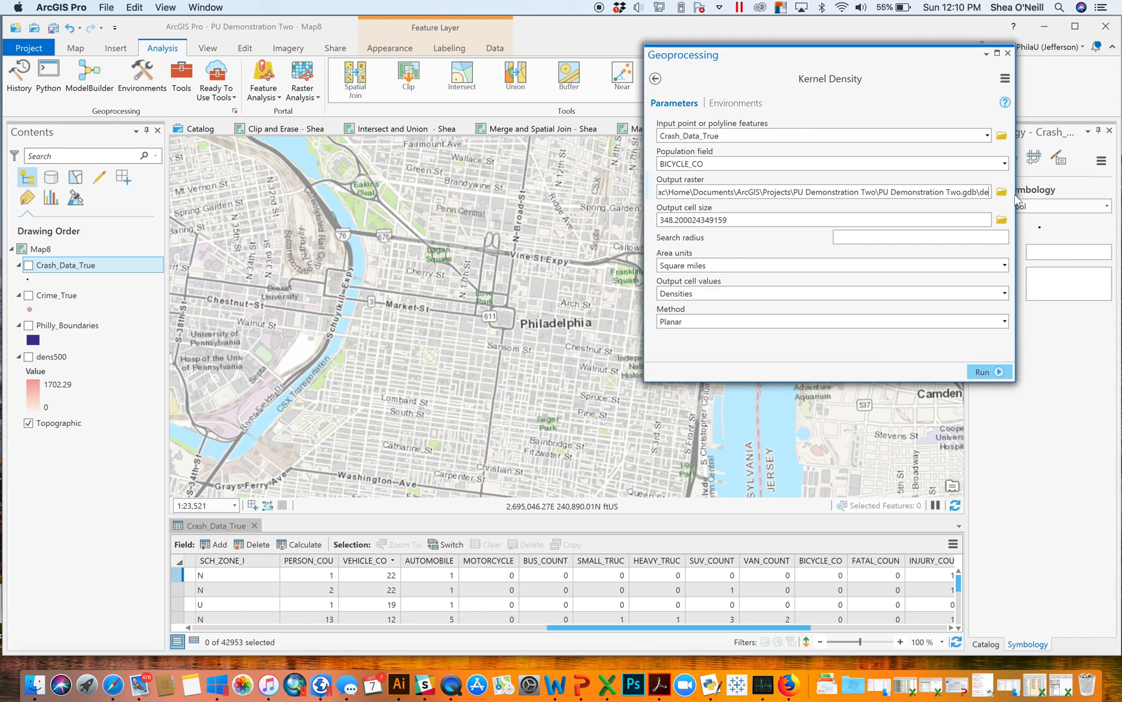
type("2500")
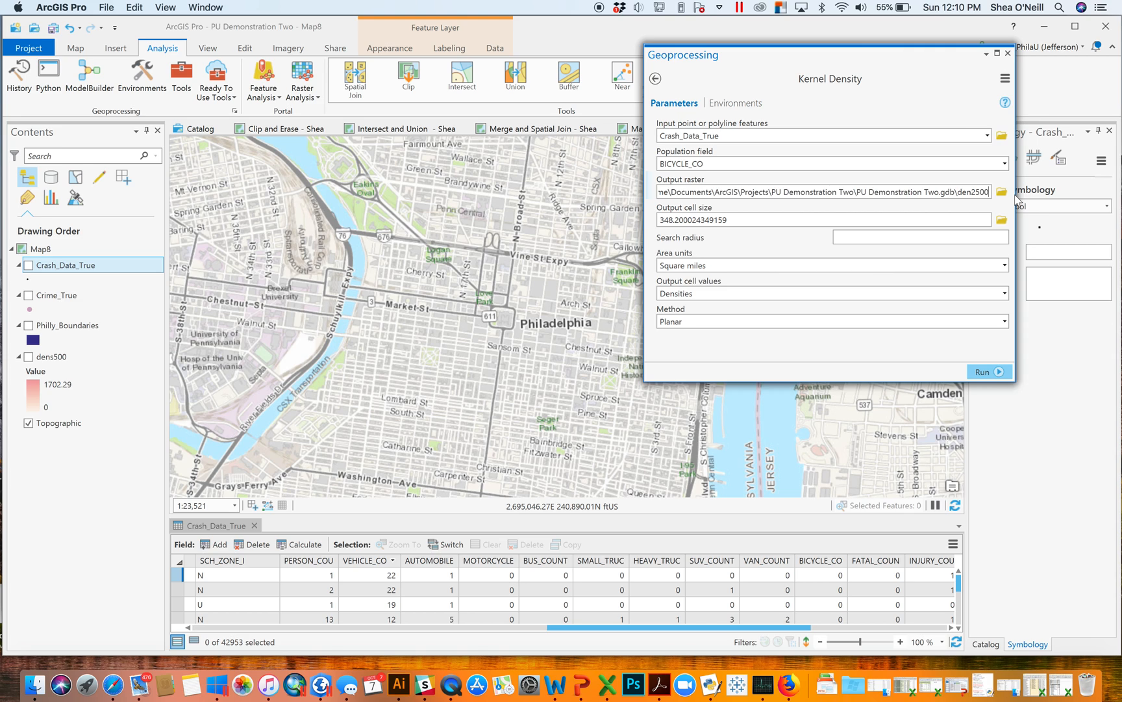
Run Kernel Density with output cell size 25 and search radius 2500, and close the tool window
left_click(825, 226)
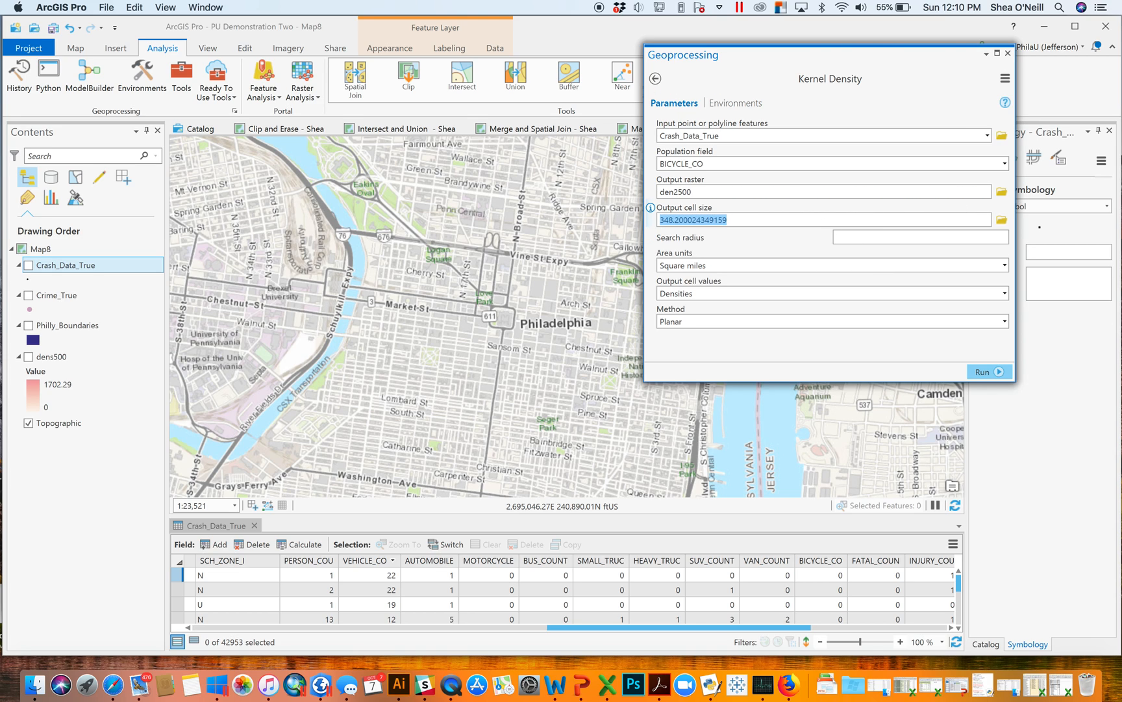
type("25")
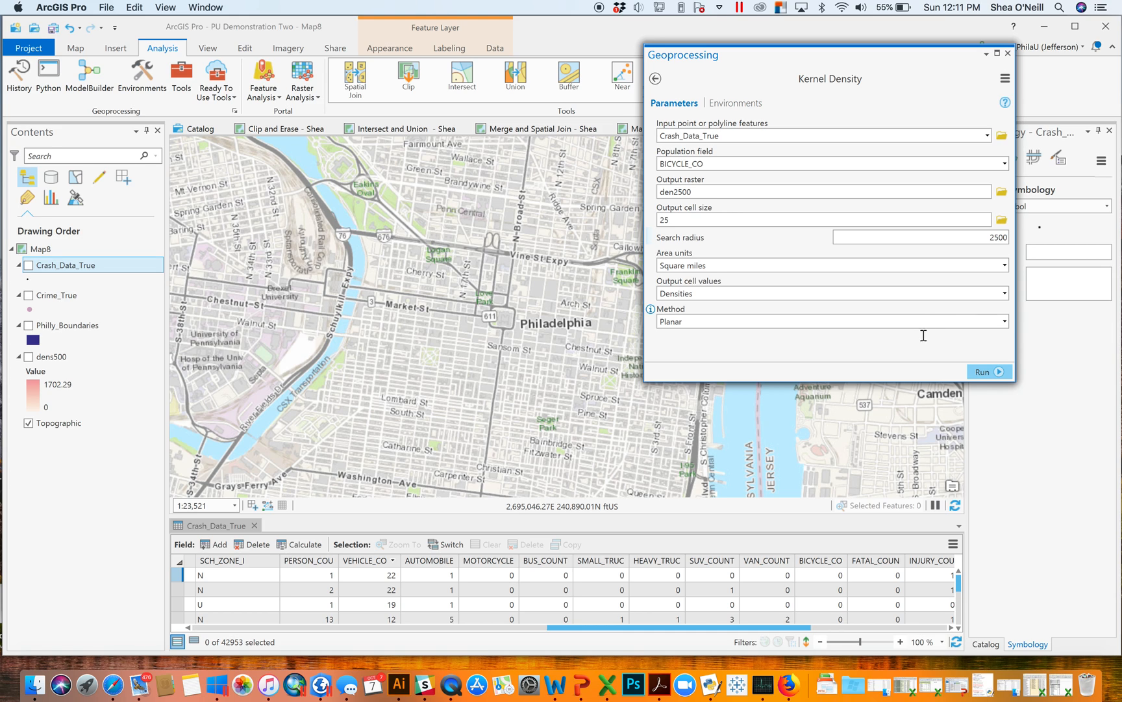
left_click(986, 370)
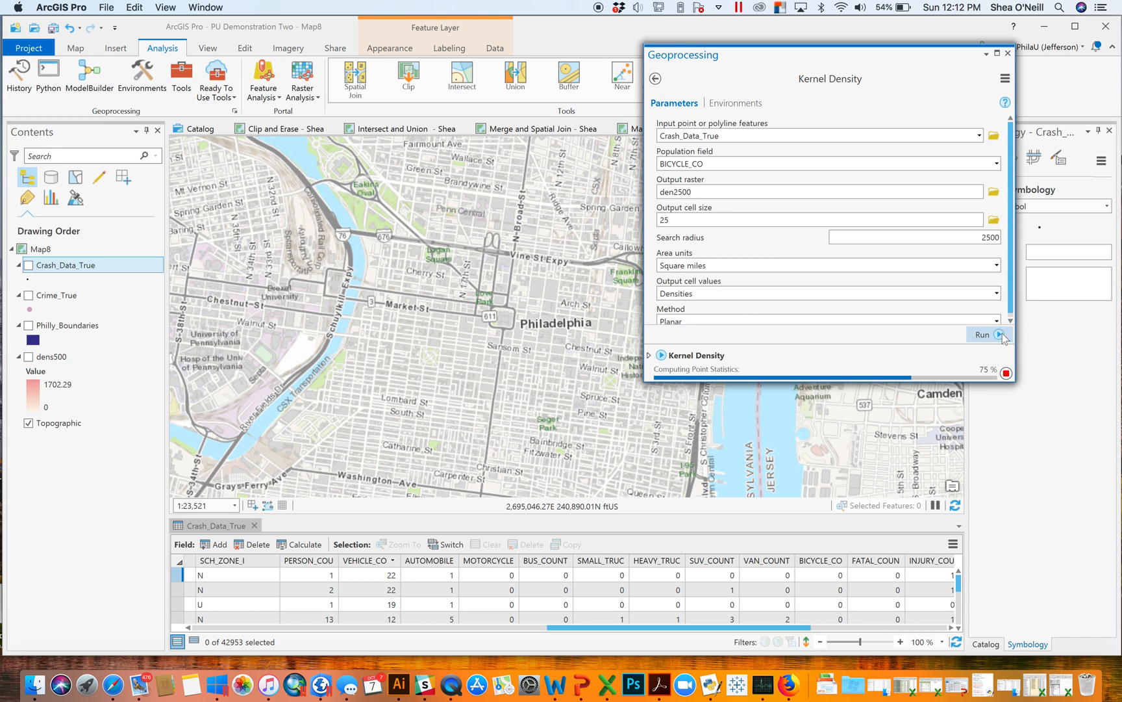
mouse_move(998, 362)
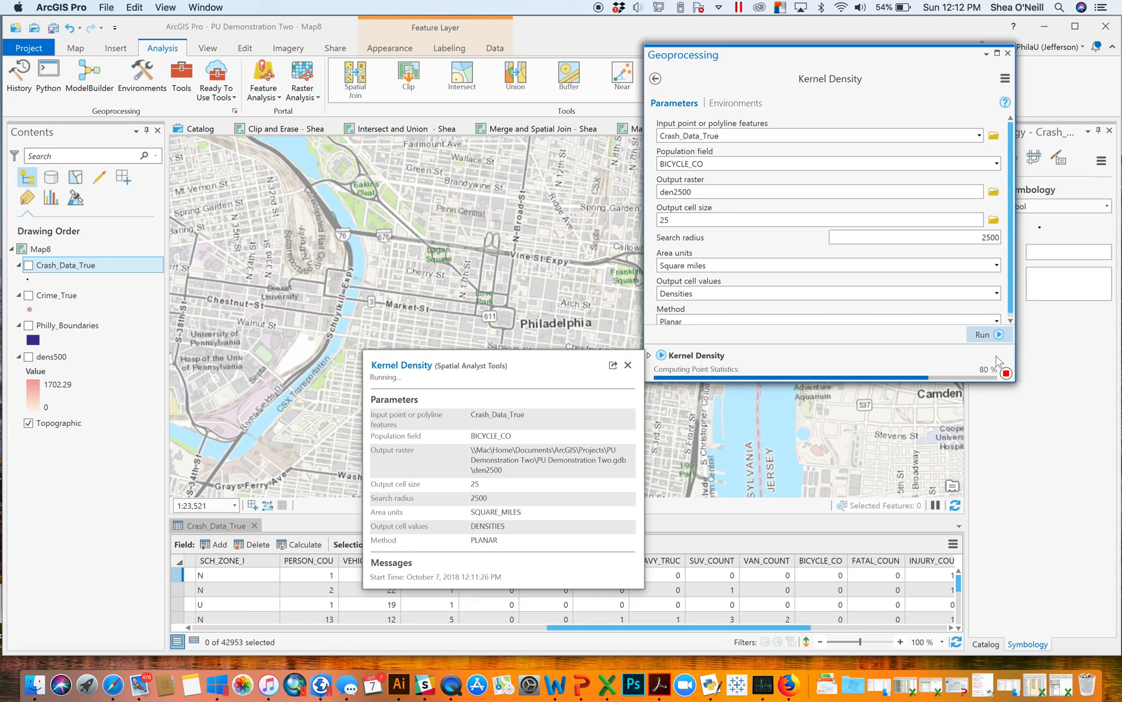
left_click(628, 365)
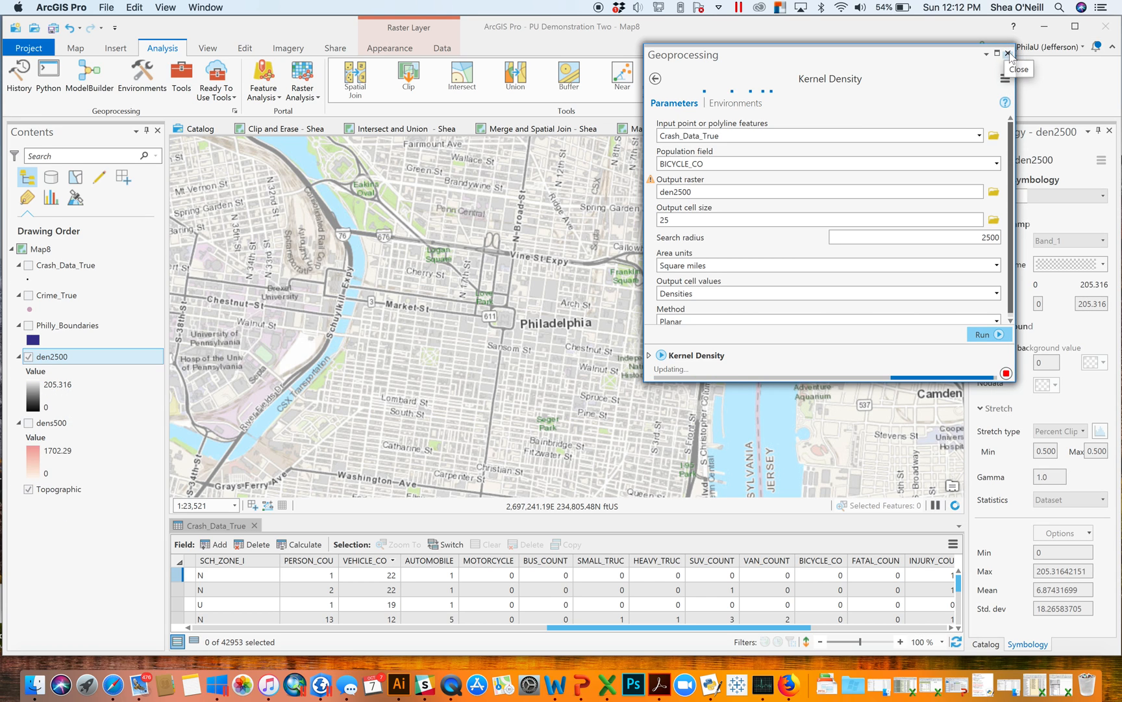
left_click(1008, 53)
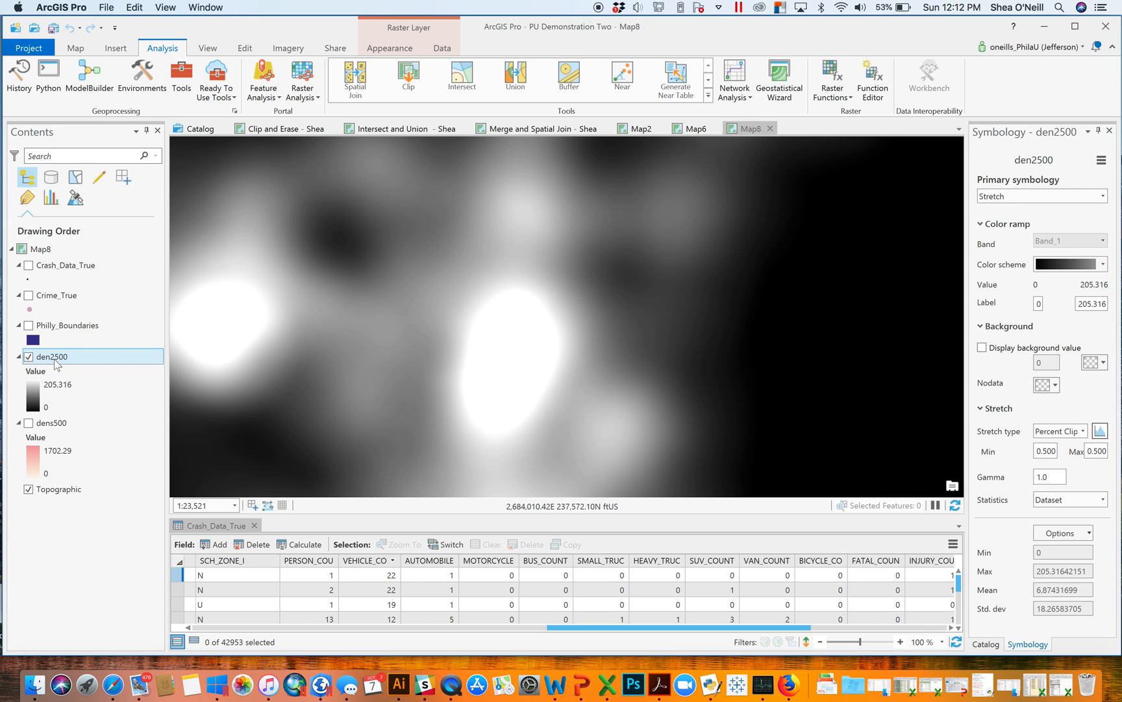
Apply the light-orange-to-red color scheme to den2500 and set its transparency to 56%
left_click(1103, 265)
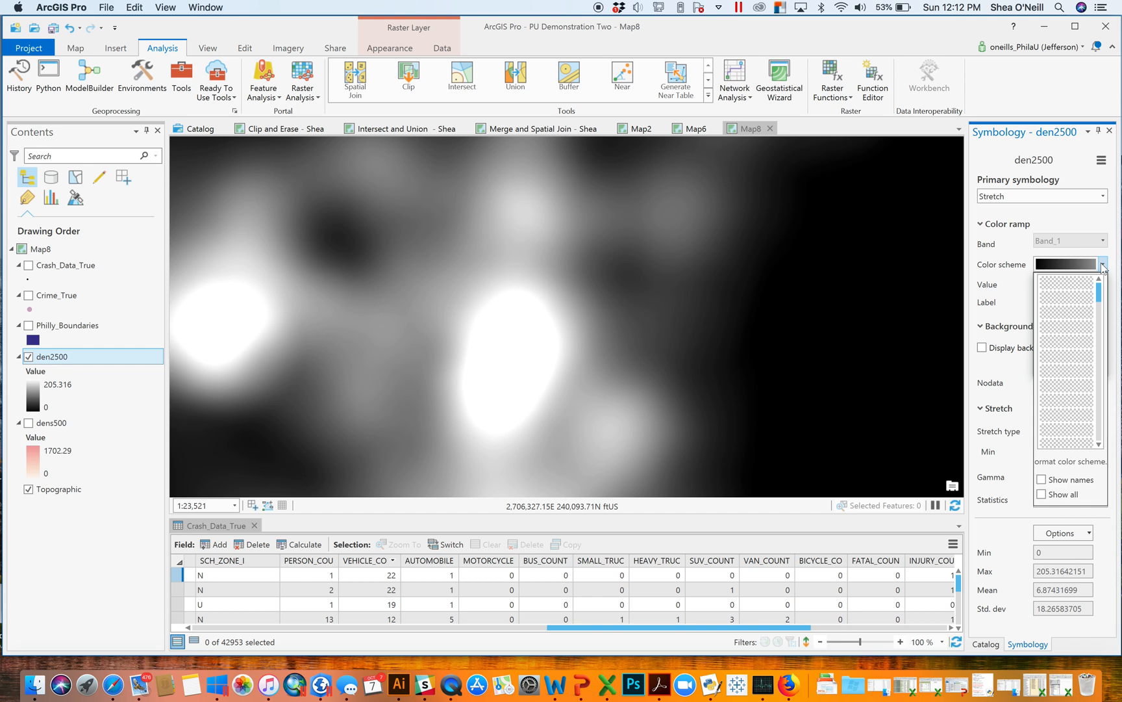
left_click(1079, 401)
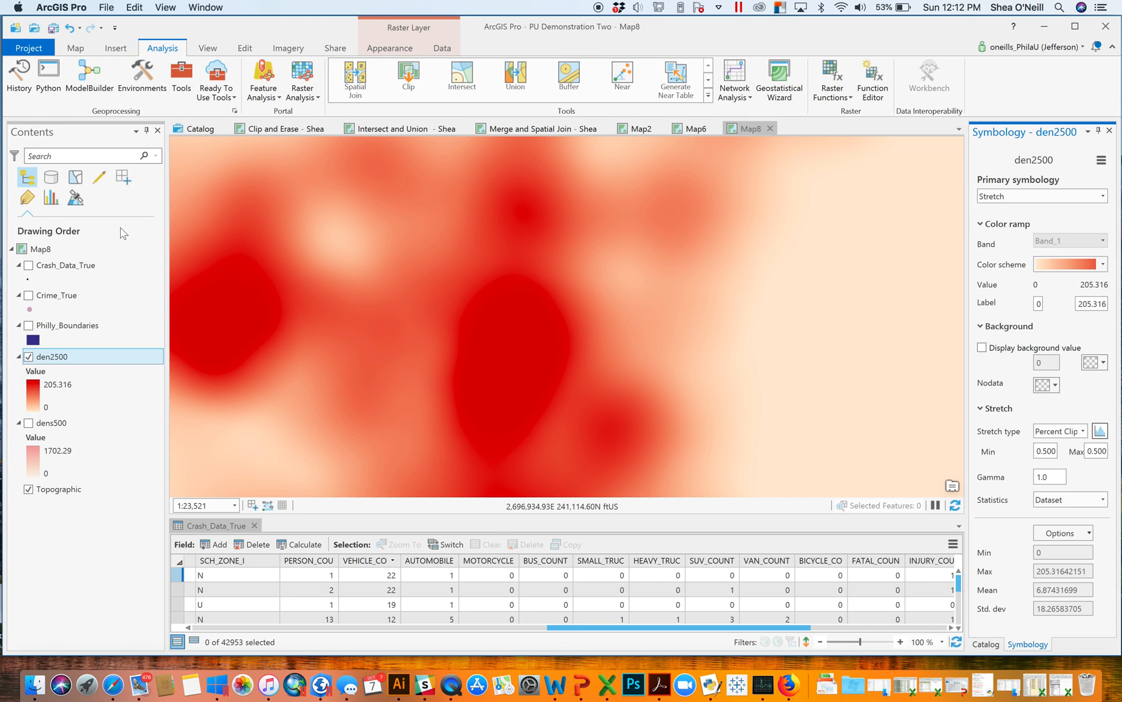
left_click(385, 49)
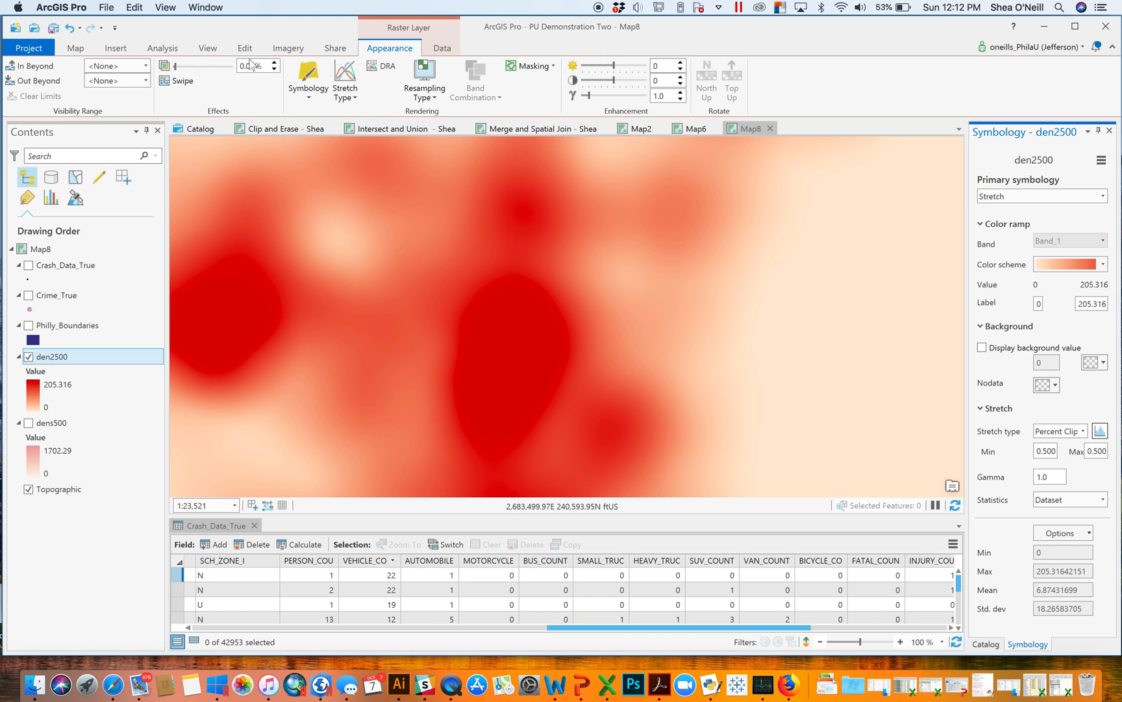
left_click_drag(177, 67, 208, 74)
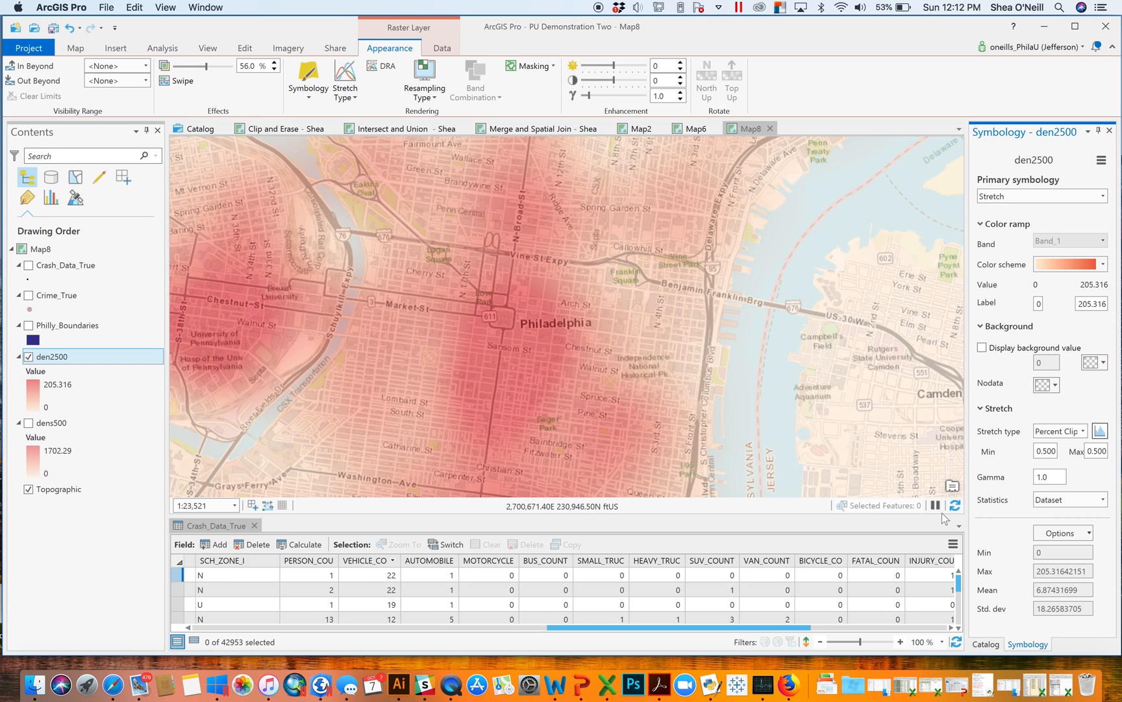
Close the Crash_Data_True attribute table and turn on the Crash_Data_True points over the density raster
left_click(254, 526)
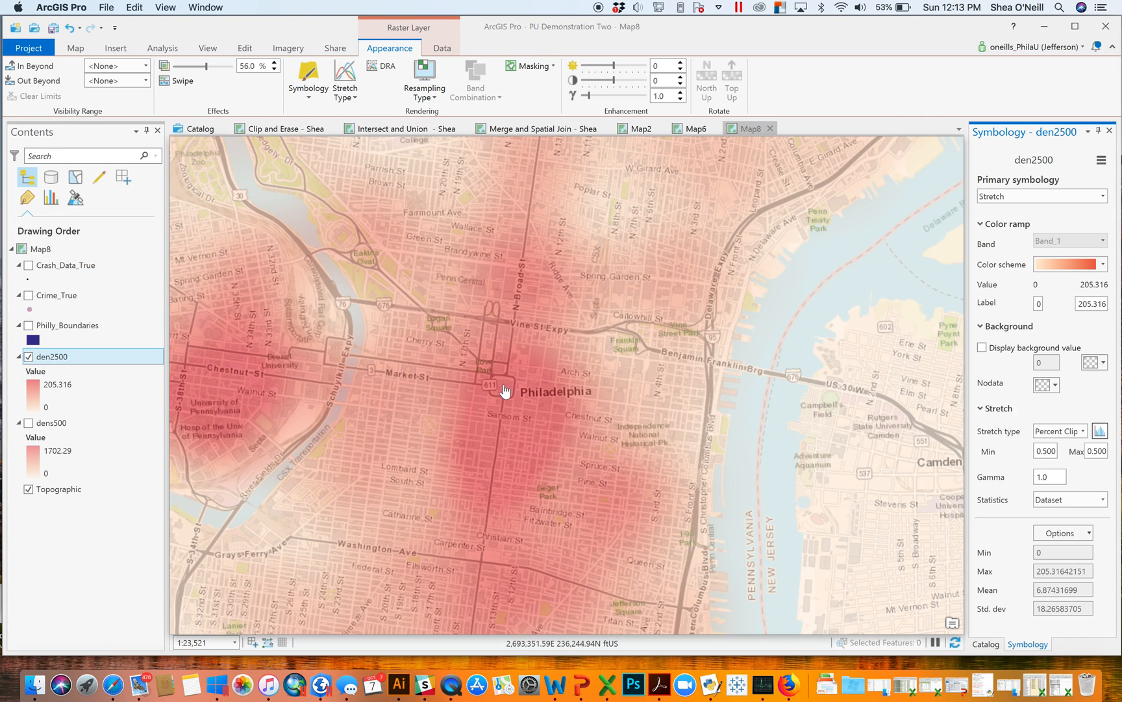
left_click(28, 266)
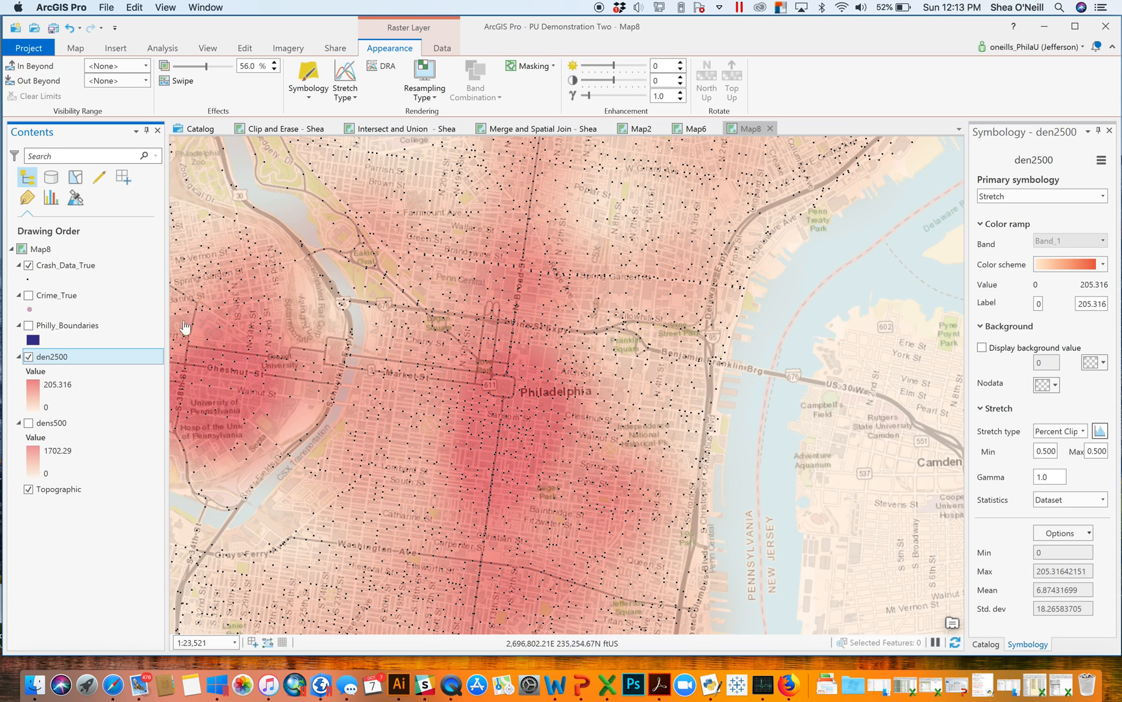
Show dens500 instead of den2500, and inspect the crash point attributes at the hotspot by the University of Pennsylvania
left_click(29, 356)
left_click(28, 423)
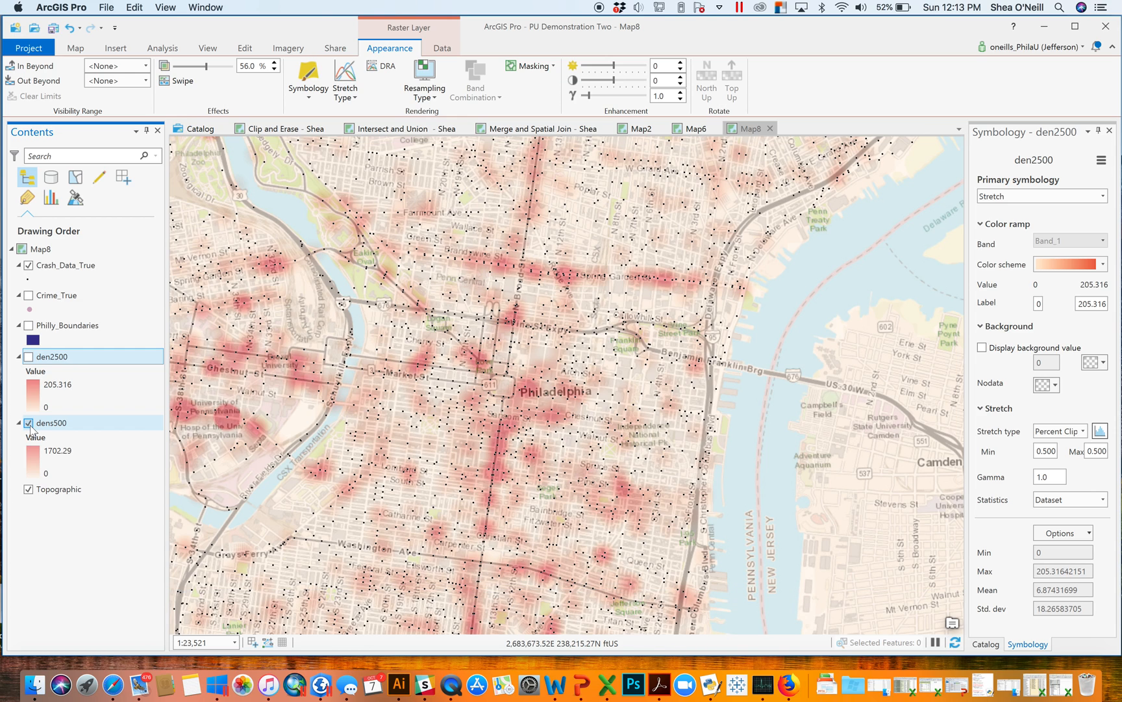
left_click(230, 422)
left_click(292, 453)
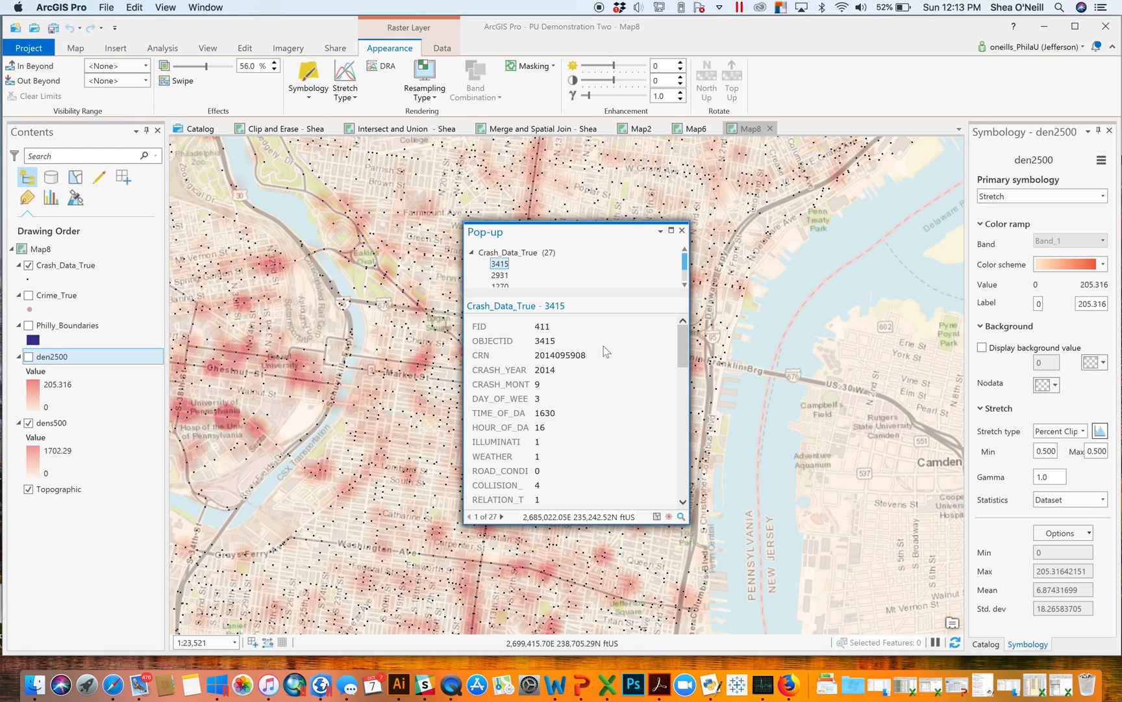
left_click_drag(683, 339, 686, 416)
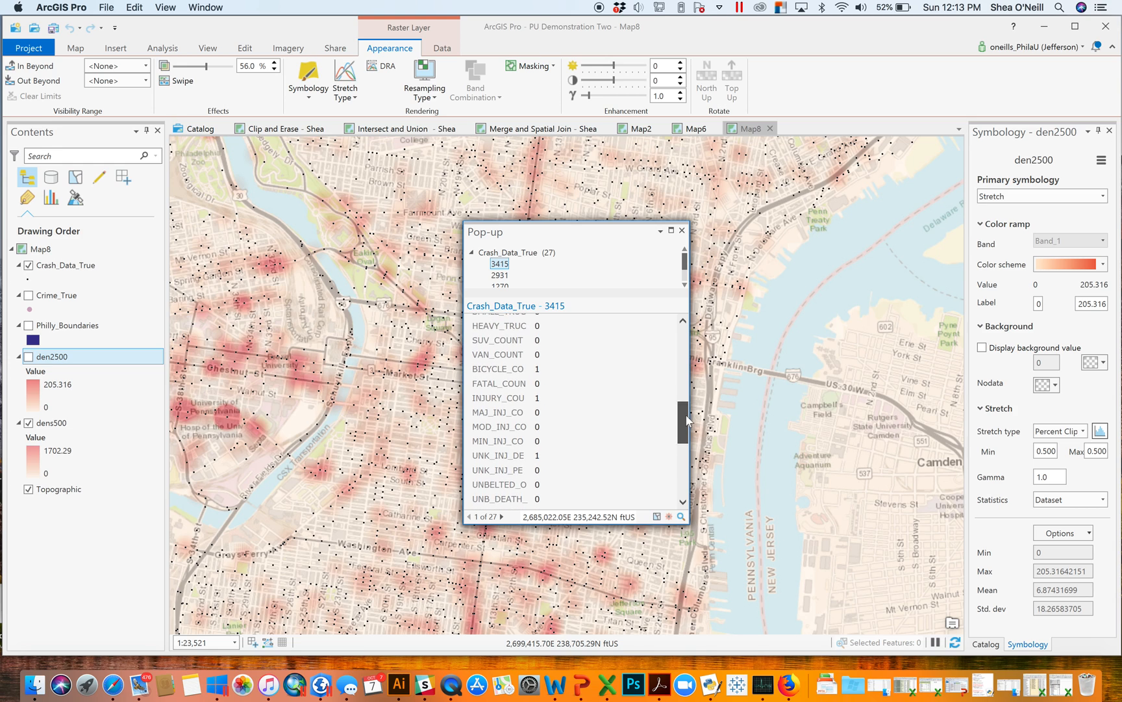
left_click(682, 230)
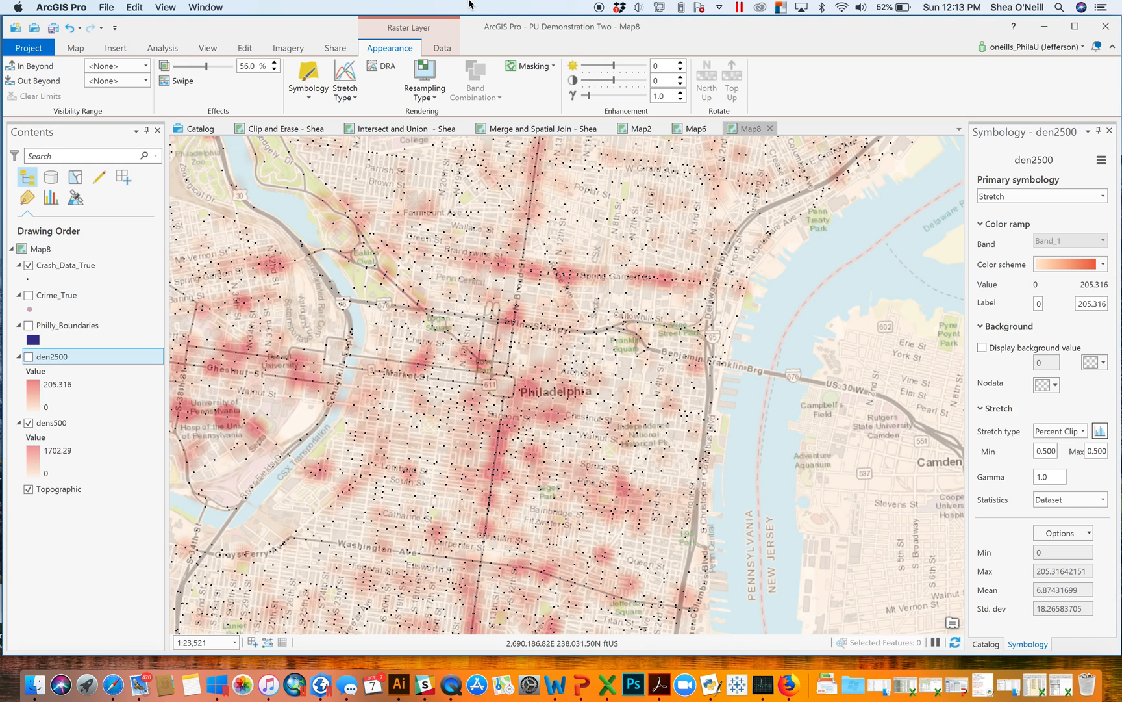
Select the Crash_Data_True points inside the small round hotspot near the University of Pennsylvania hospital
left_click(75, 47)
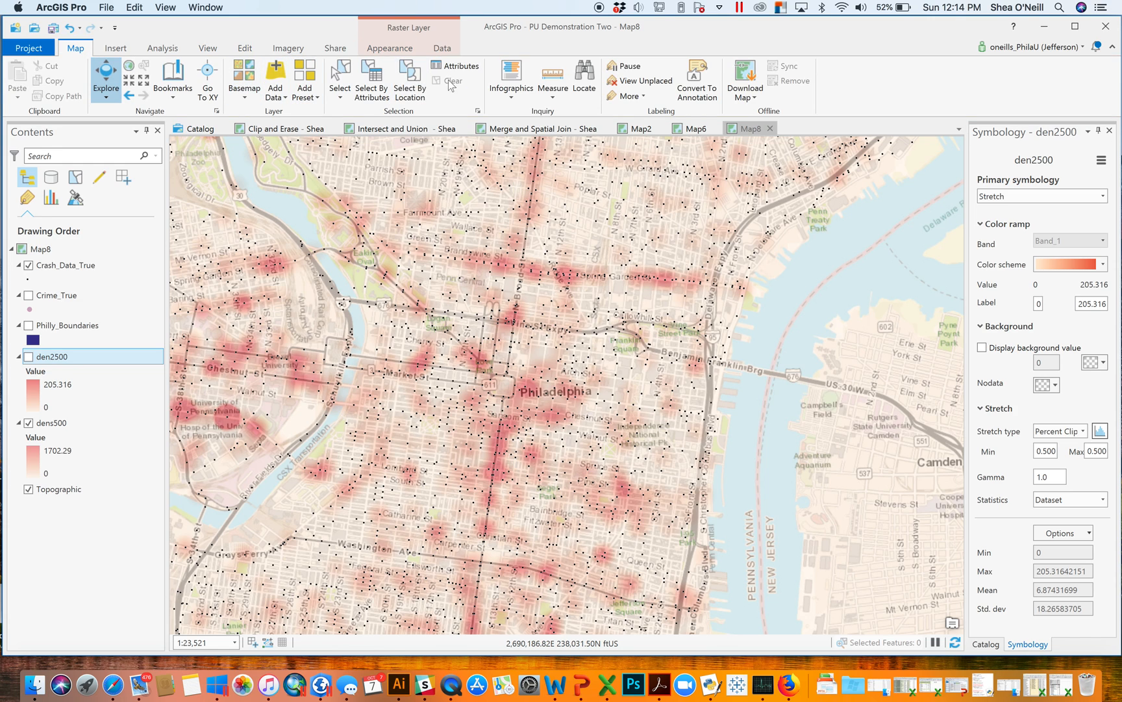
left_click(340, 96)
left_click(367, 123)
left_click_drag(235, 419, 237, 423)
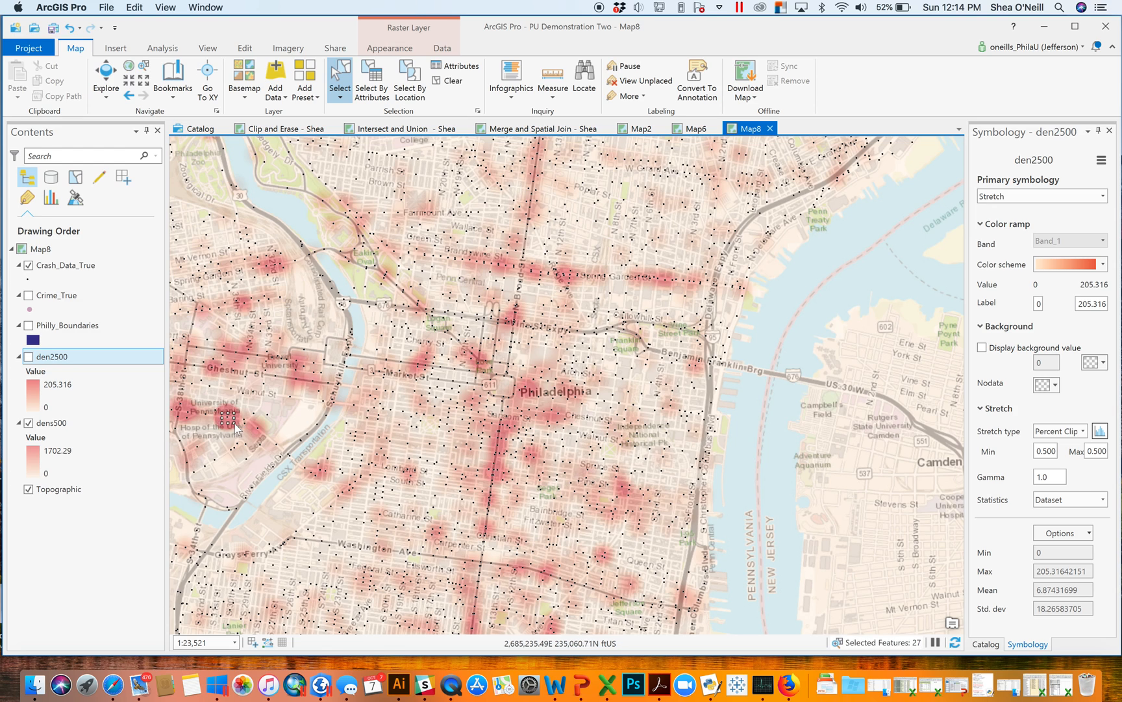
Check the Crash_Data_True attribute table for the selected records and close it
right_click(70, 267)
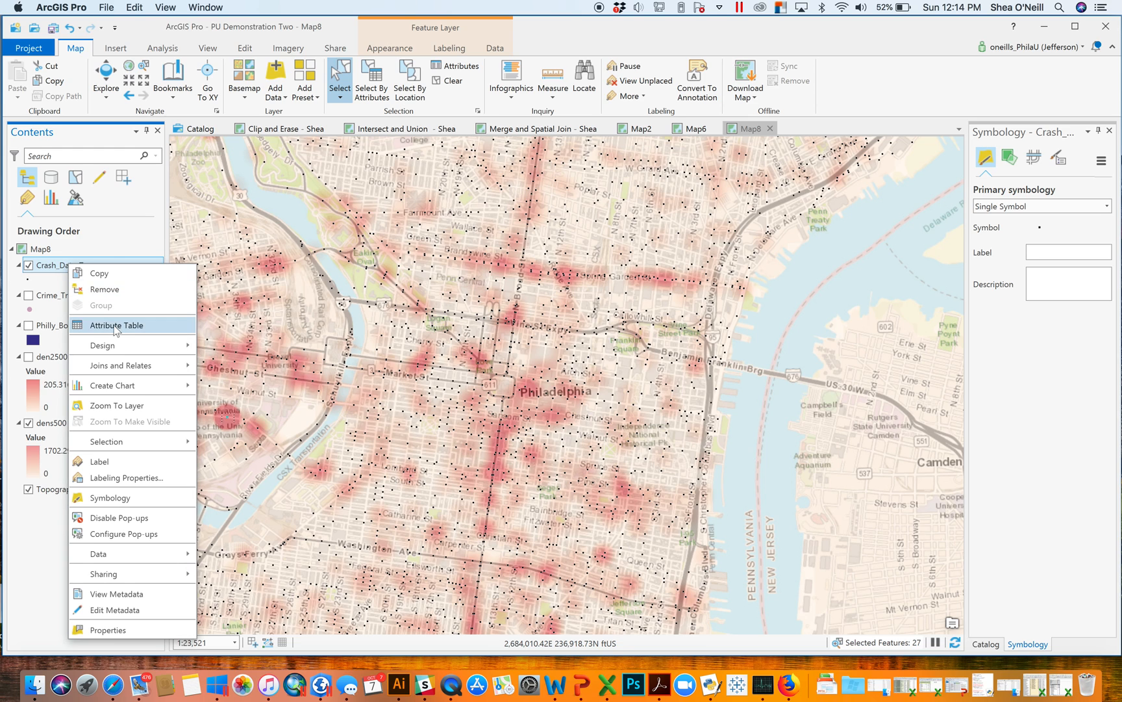
left_click(115, 327)
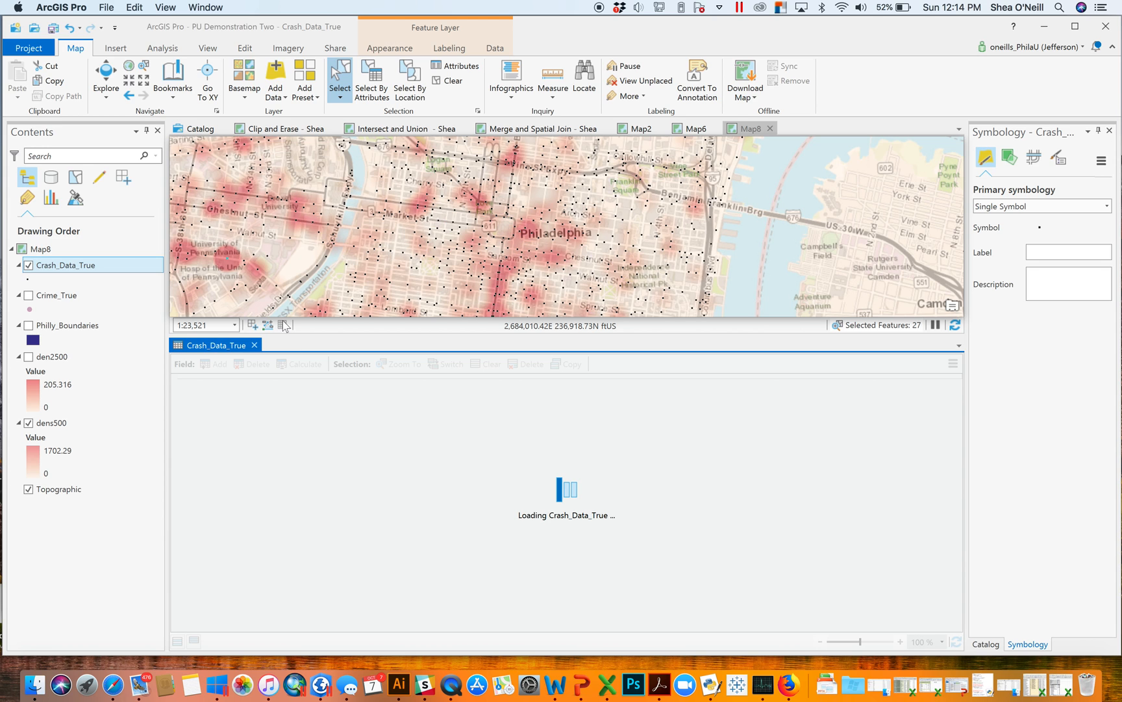
left_click_drag(227, 350, 421, 290)
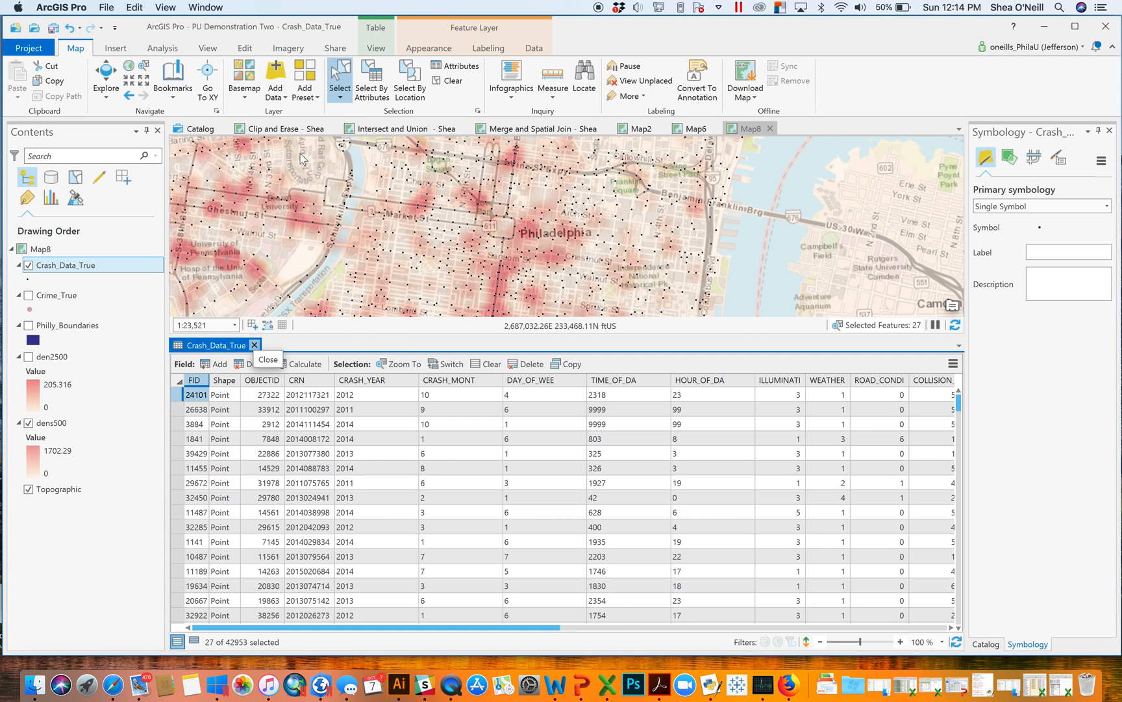
left_click(254, 344)
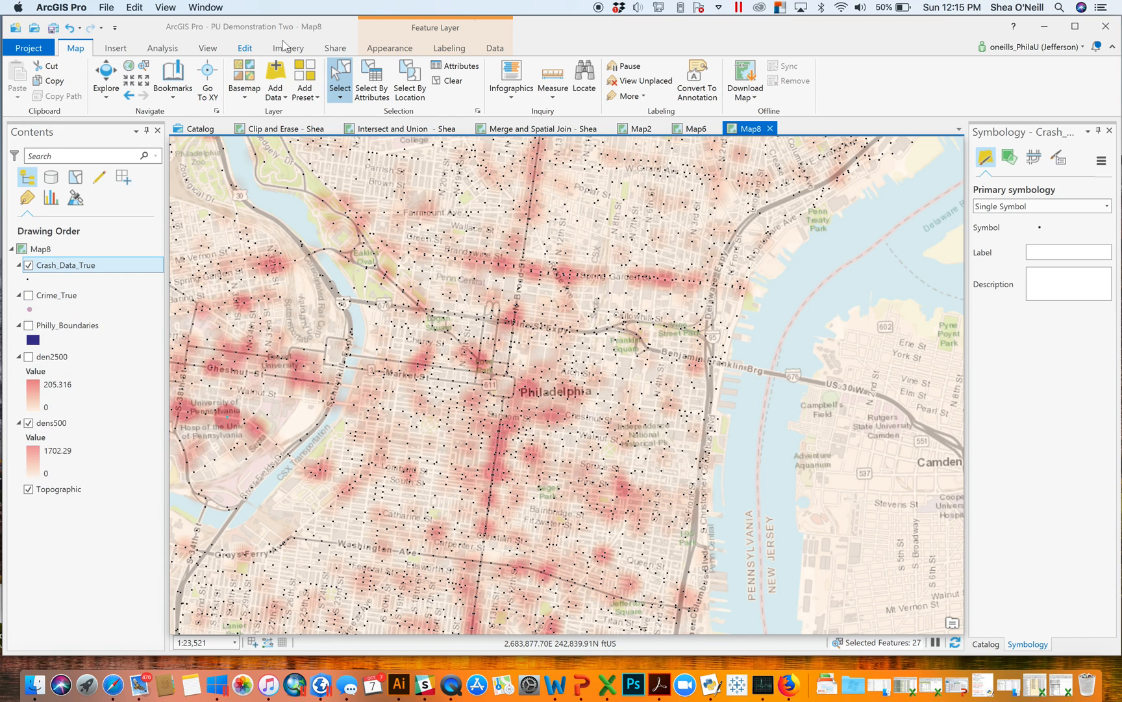
Close the Symbology pane and set the transparency of dens500 to 0%
left_click(1110, 131)
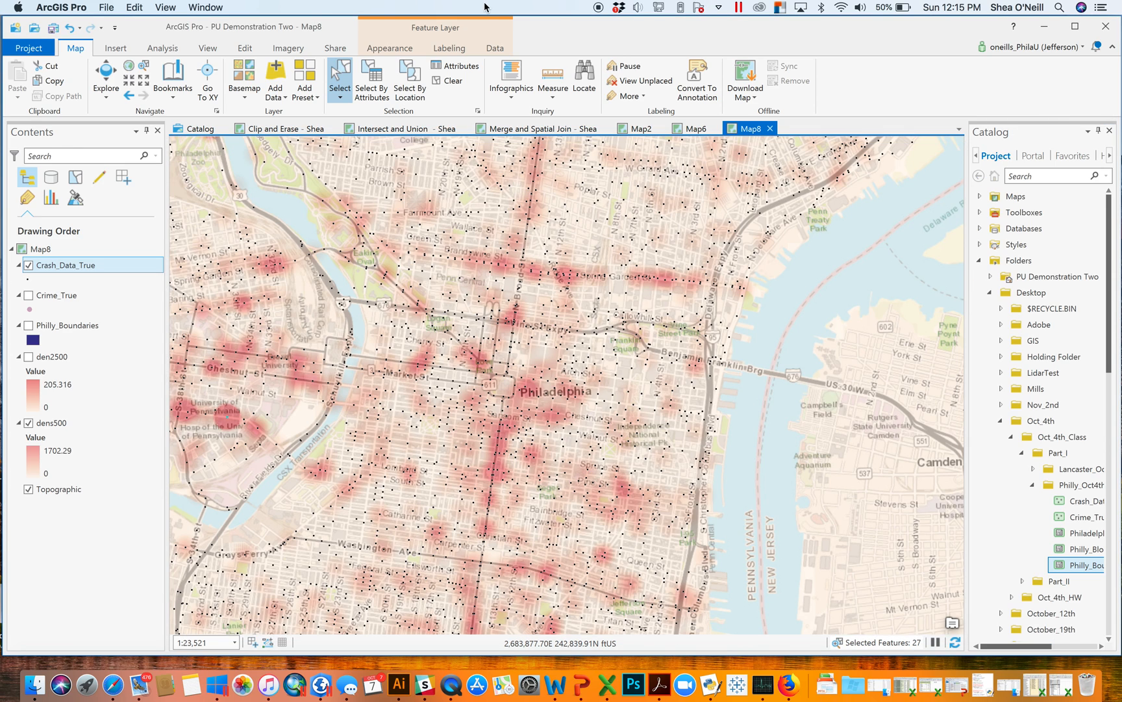
left_click(394, 45)
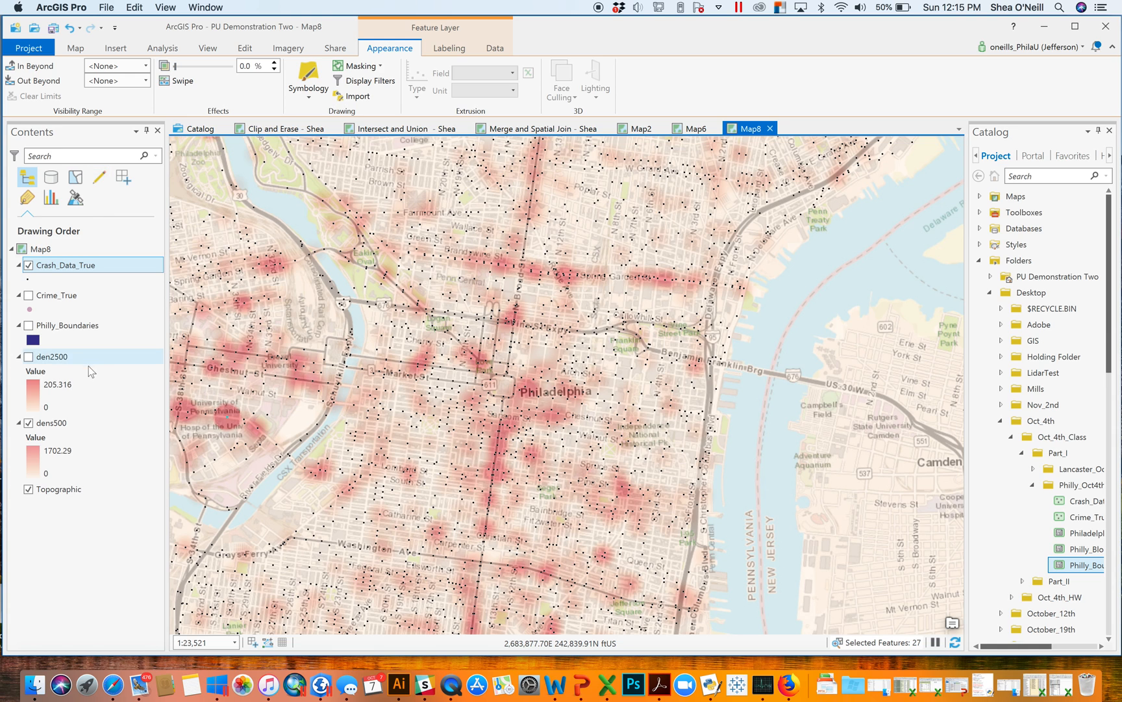
left_click(57, 424)
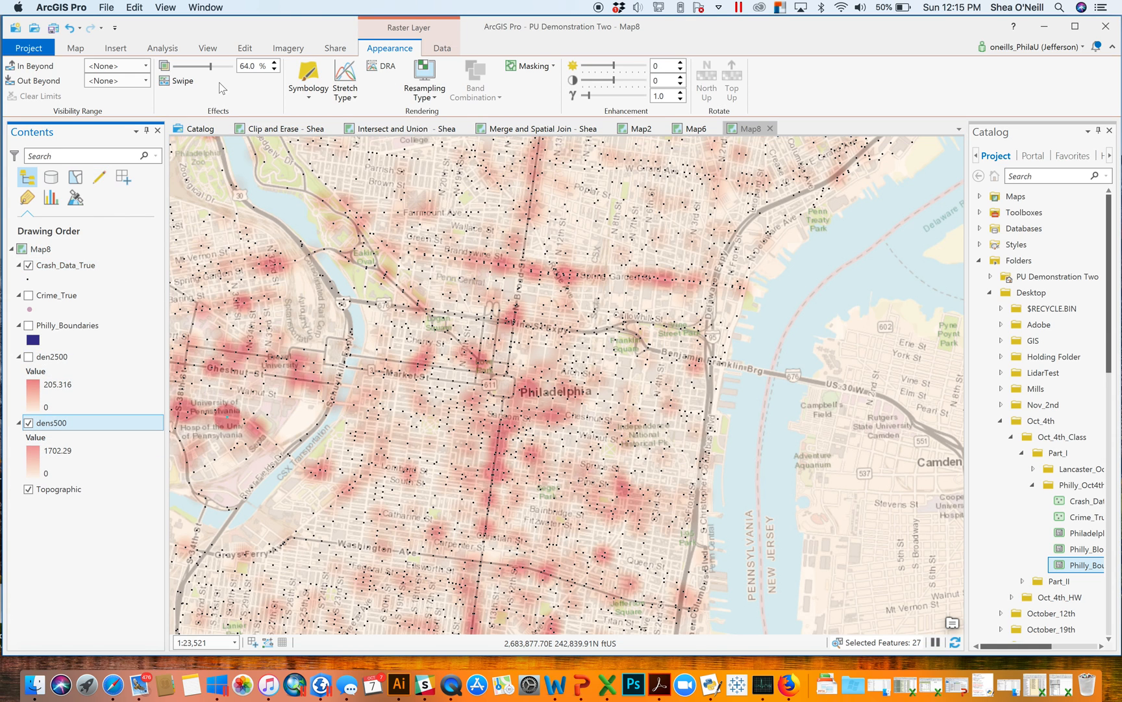
left_click_drag(212, 67, 176, 71)
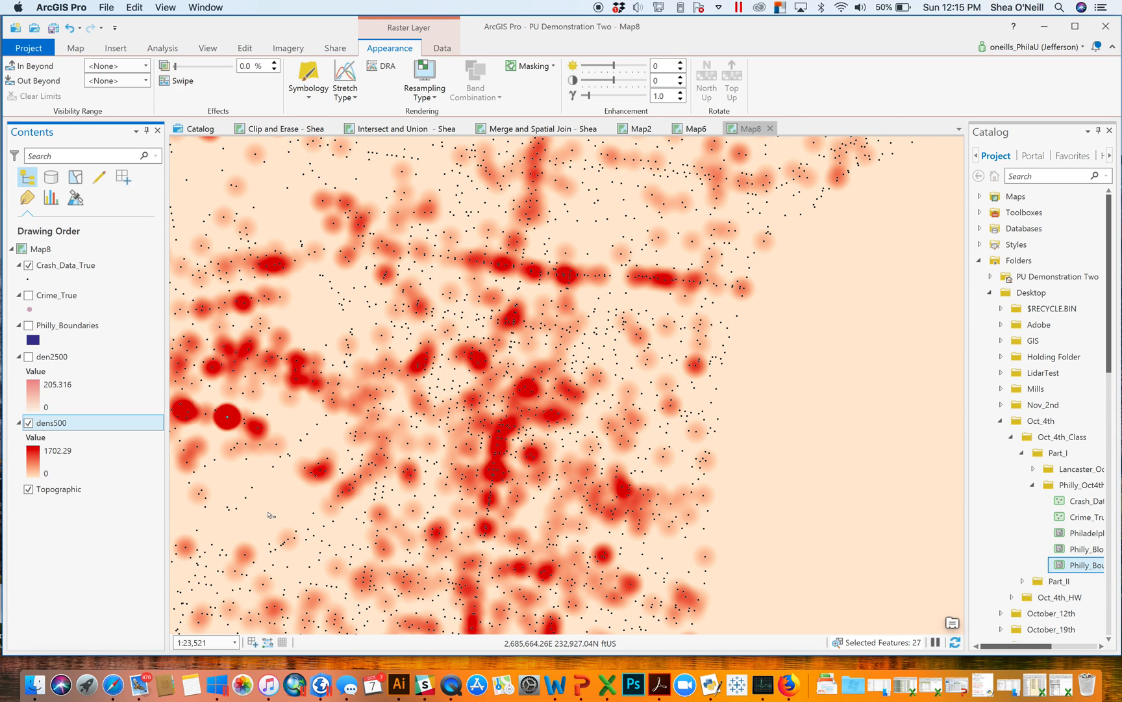
scroll(271, 515, "down", 1)
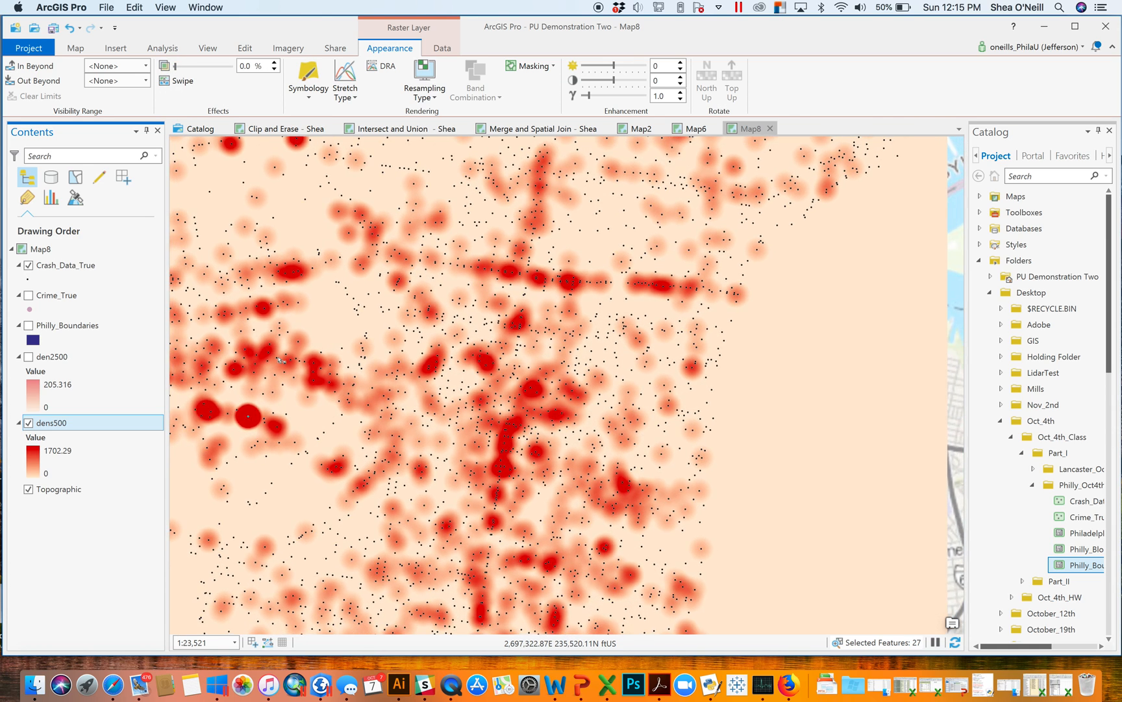
Turn off the Crash_Data_True points to show only the dens500 raster across the whole city
left_click(29, 266)
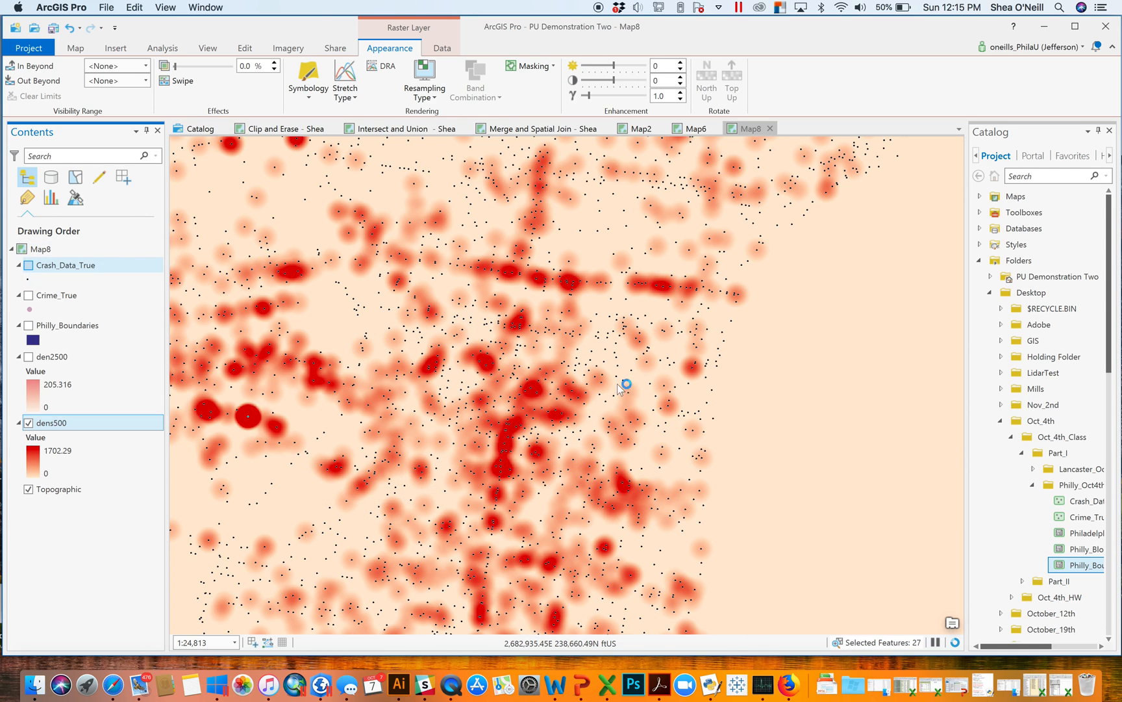
scroll(584, 418, "down", 3)
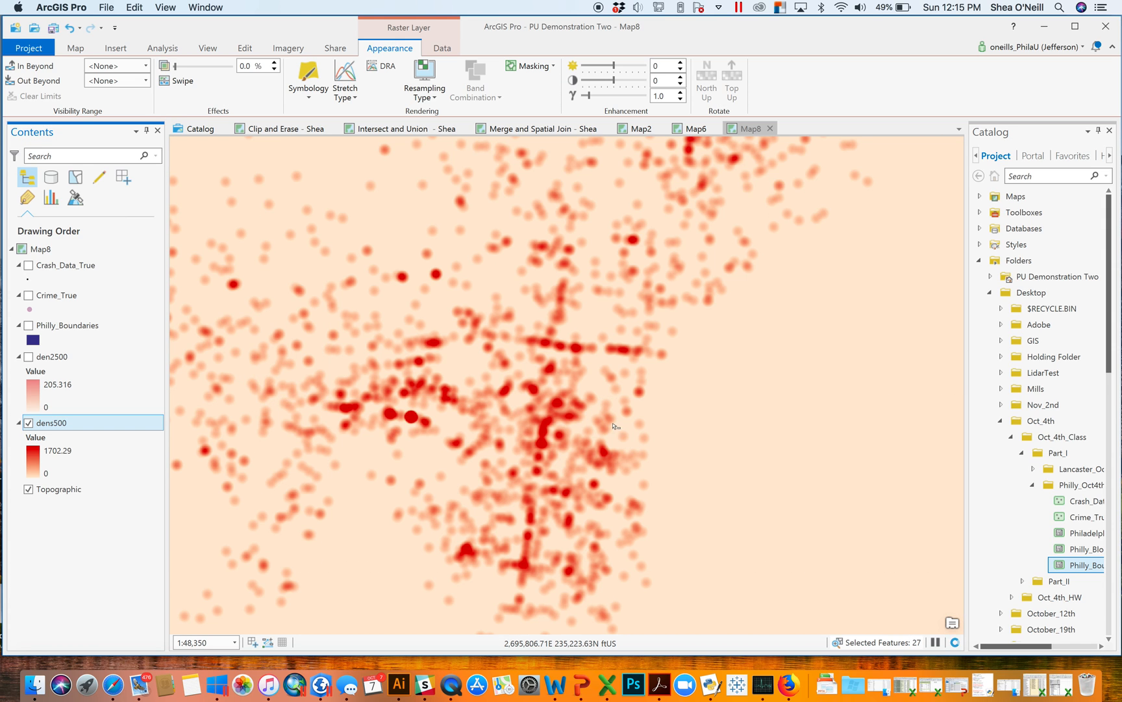
scroll(645, 426, "down", 4)
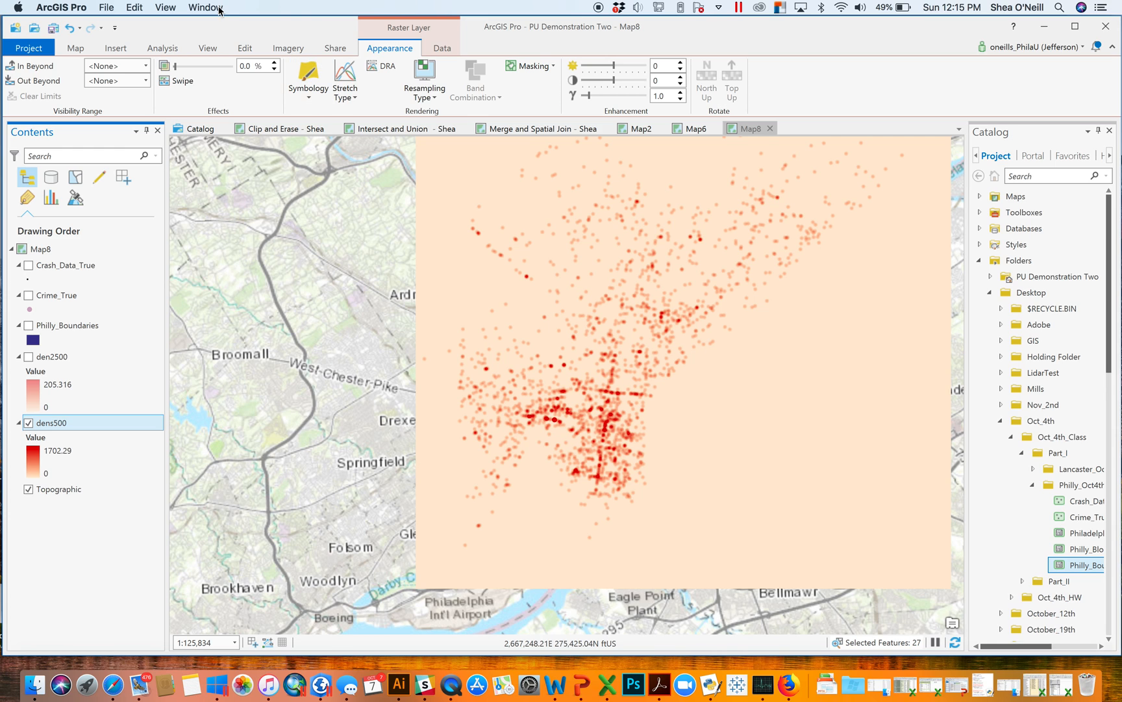
Check the dens500 pixel values at several spots in the empty area southeast of the crashes with the Explore tool
left_click(74, 50)
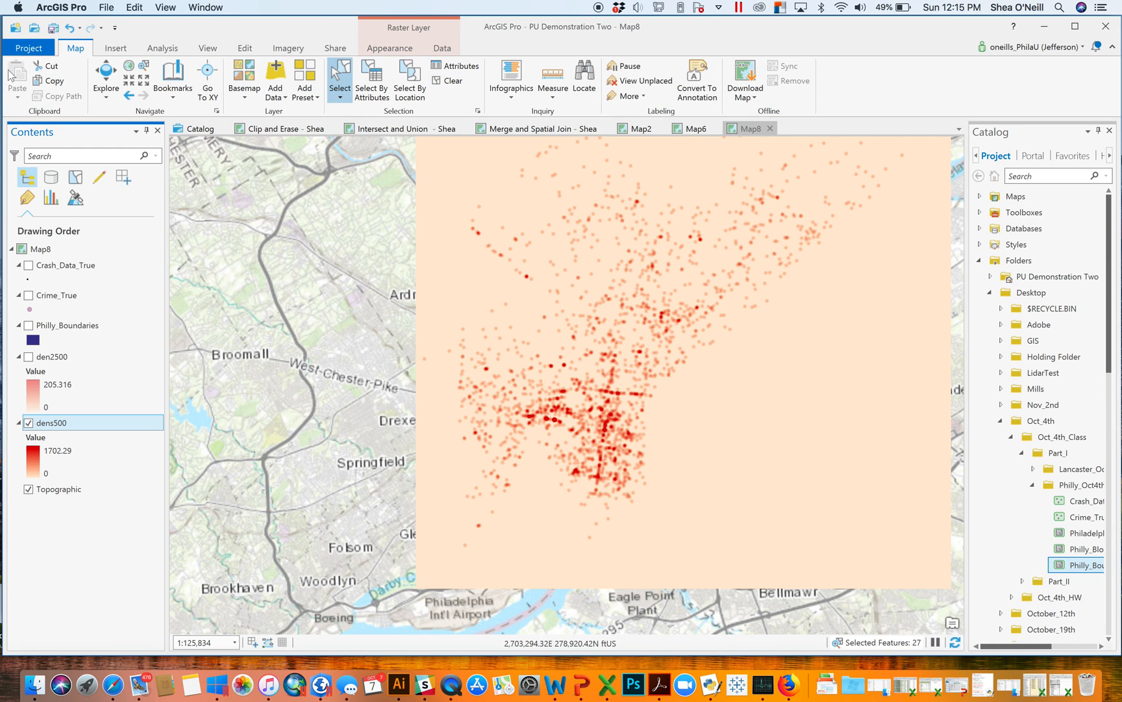
left_click(106, 76)
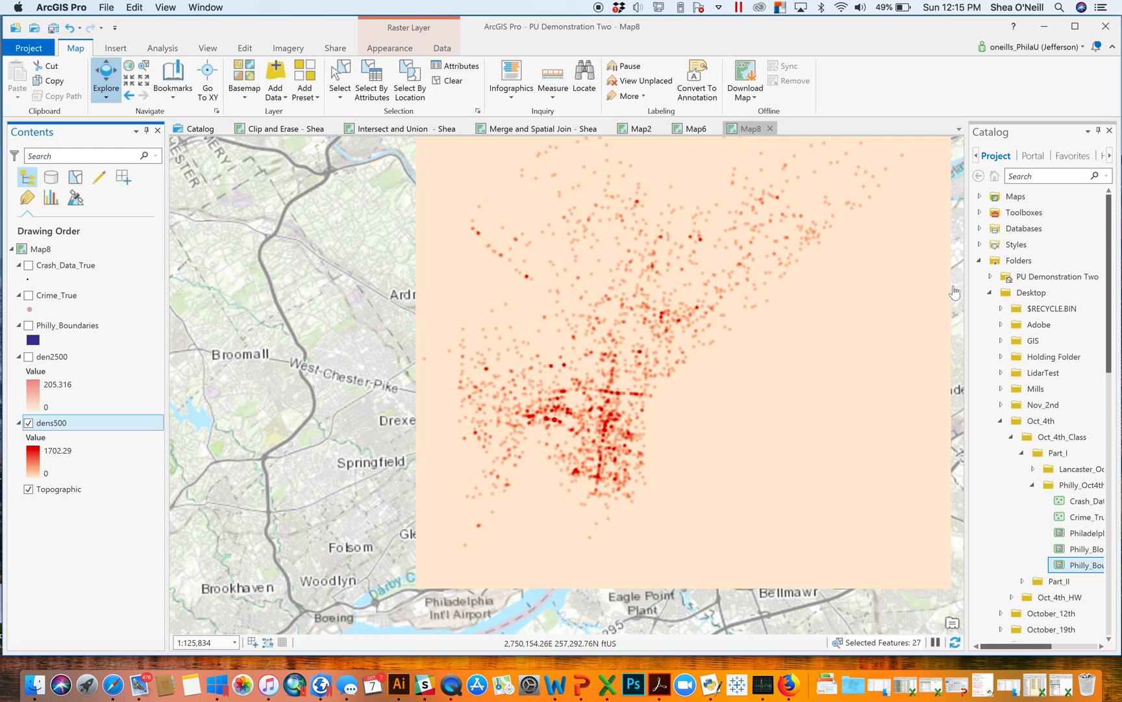
left_click(884, 331)
left_click(846, 447)
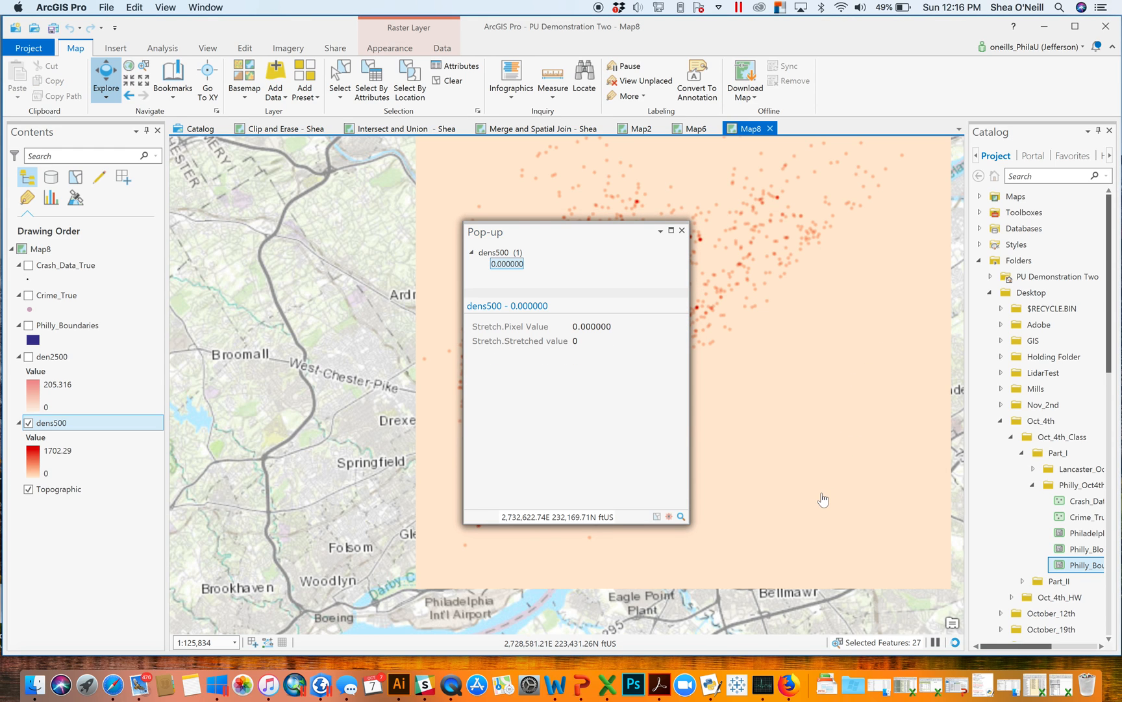
left_click(883, 509)
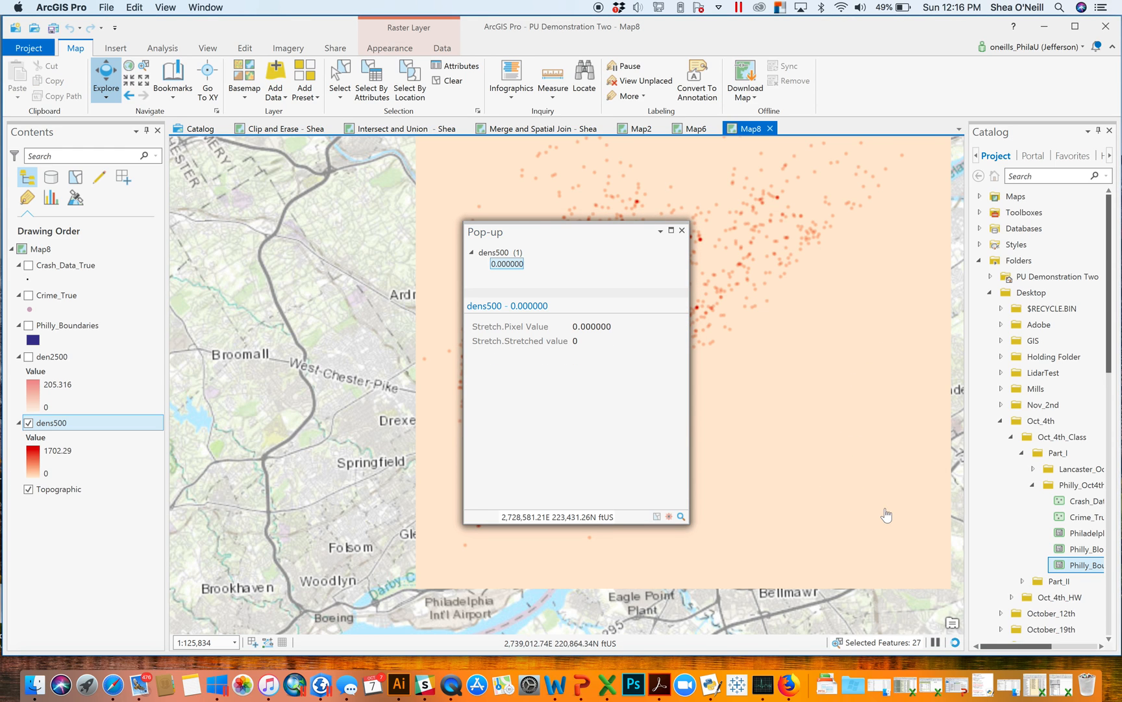
left_click(681, 231)
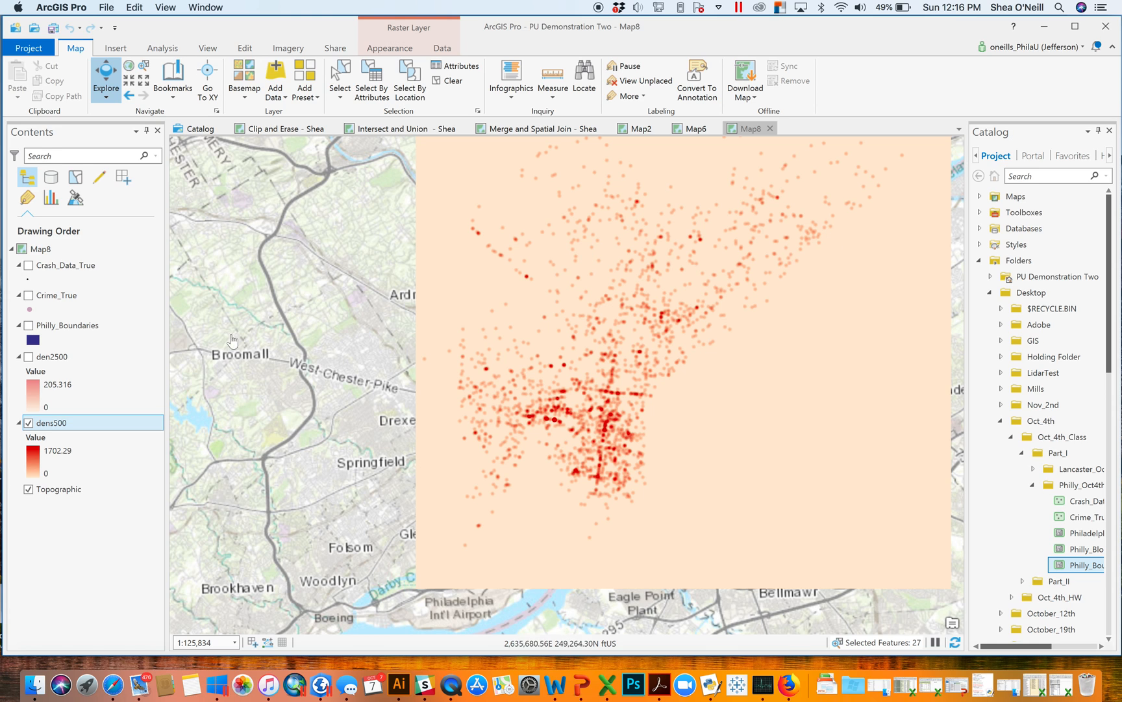
Briefly display Philly_Boundaries over dens500 to compare the city outline with the raster extent, and hide it again
left_click(29, 324)
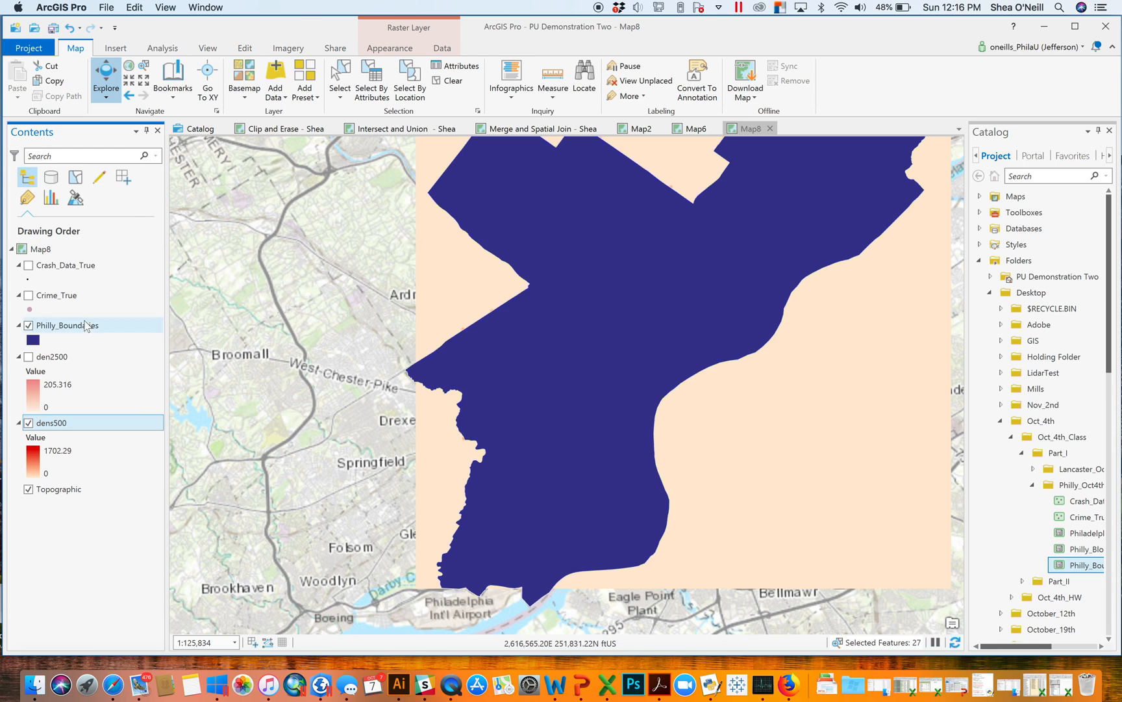
left_click(30, 330)
left_click(29, 327)
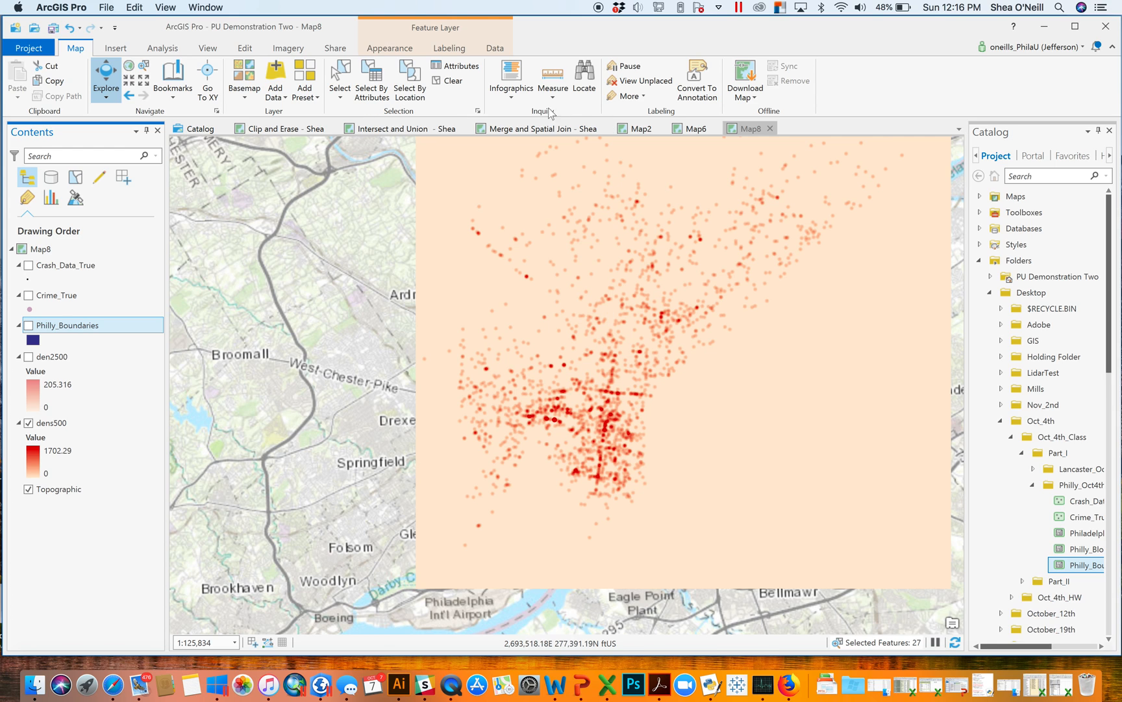
Open the Raster Calculator tool from the Spatial Analyst Map Algebra toolset
left_click(160, 49)
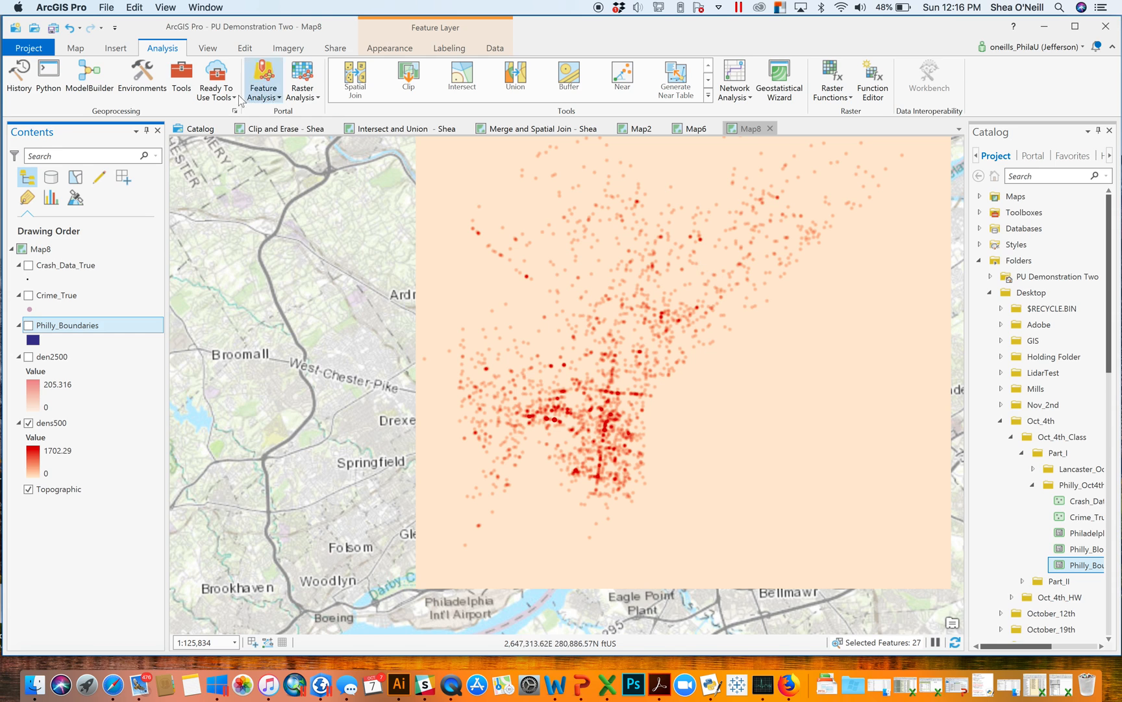
left_click(177, 89)
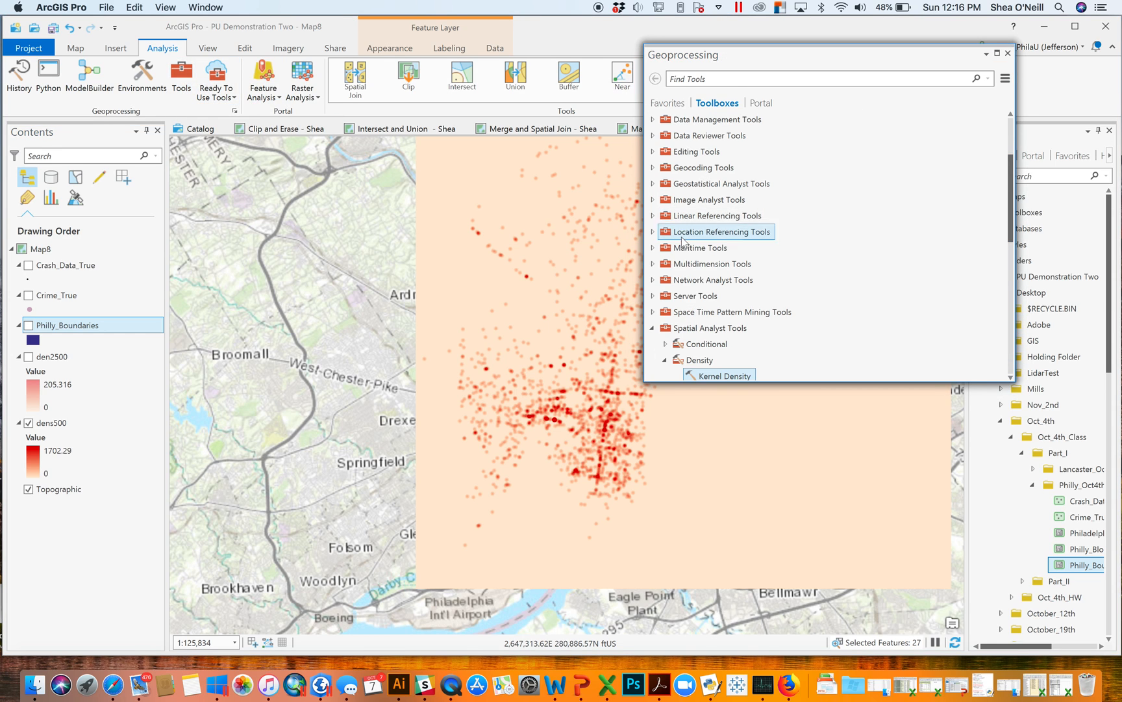
scroll(847, 232, "down", 5)
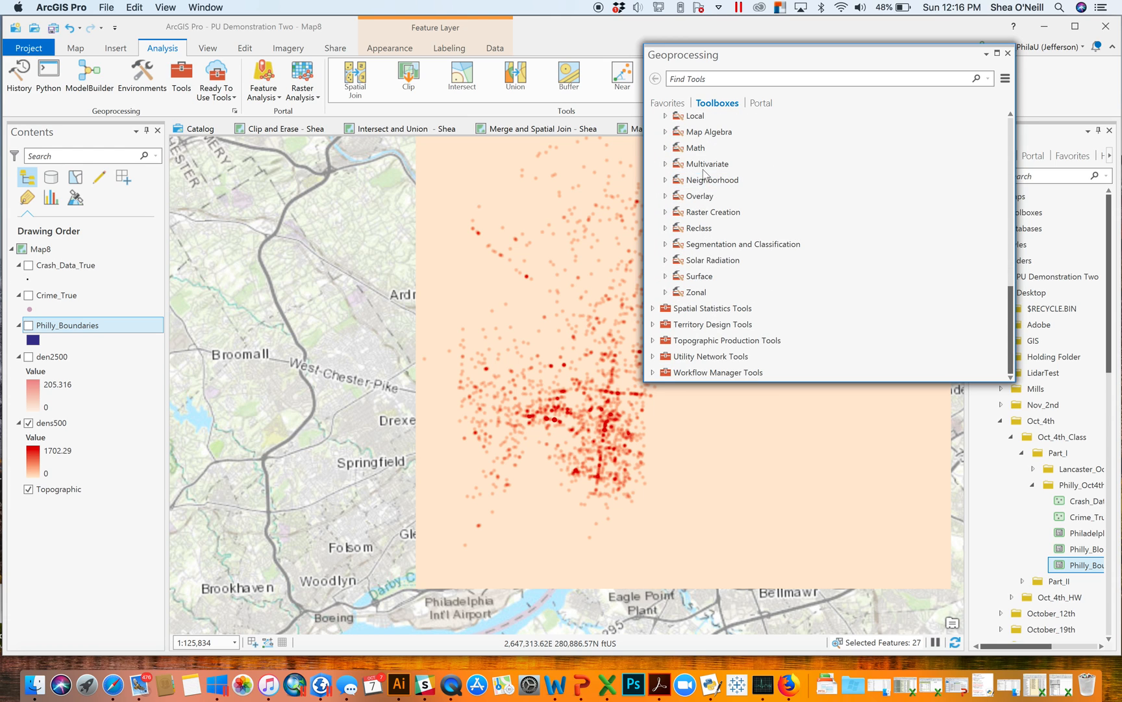
double_click(702, 134)
left_click(729, 148)
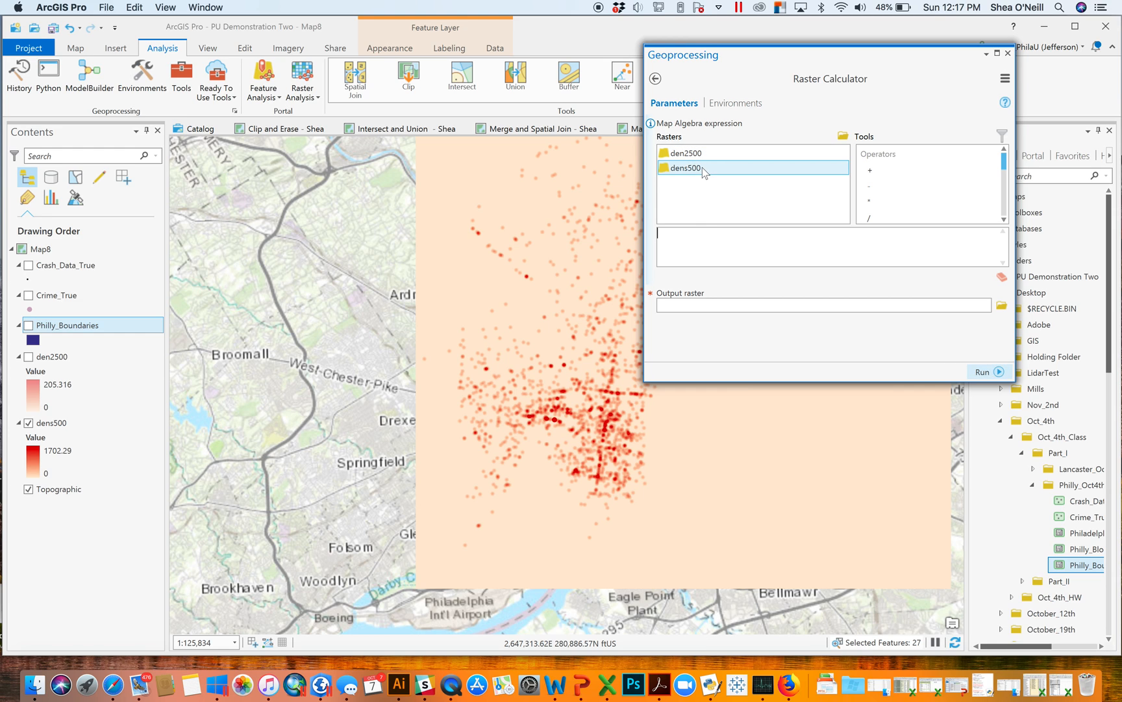
Build the map algebra expression "dens500" * Con("dens500">0,1) in Raster Calculator
double_click(681, 170)
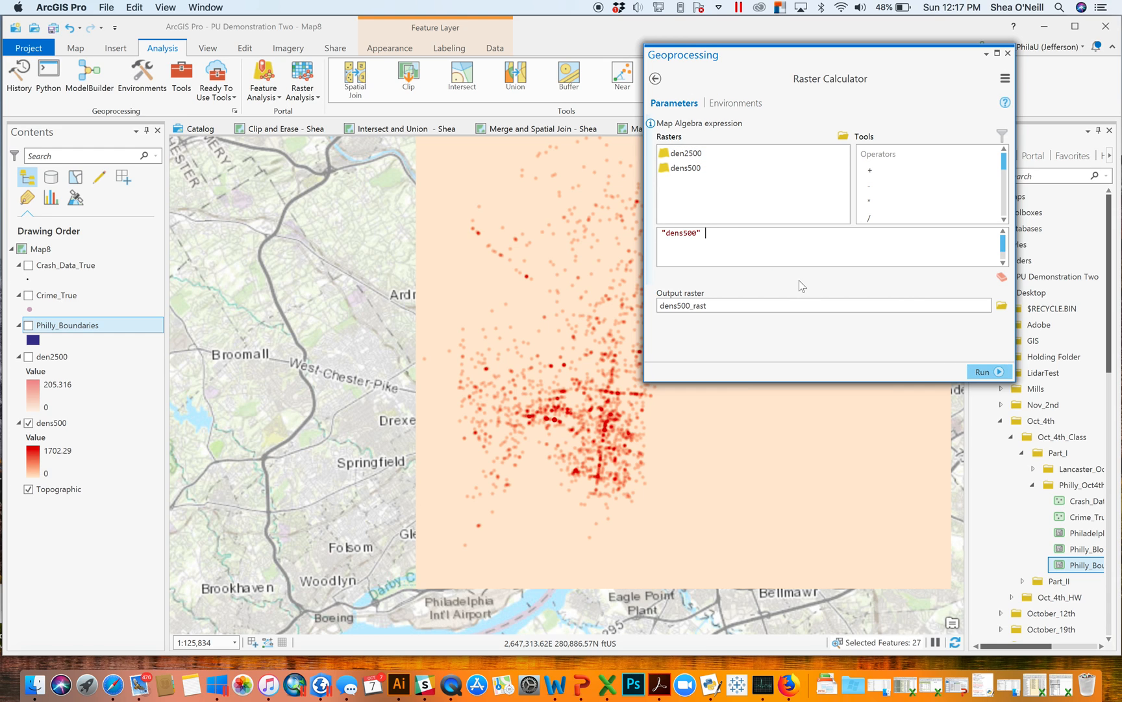
type("* Con(")
left_click(682, 170)
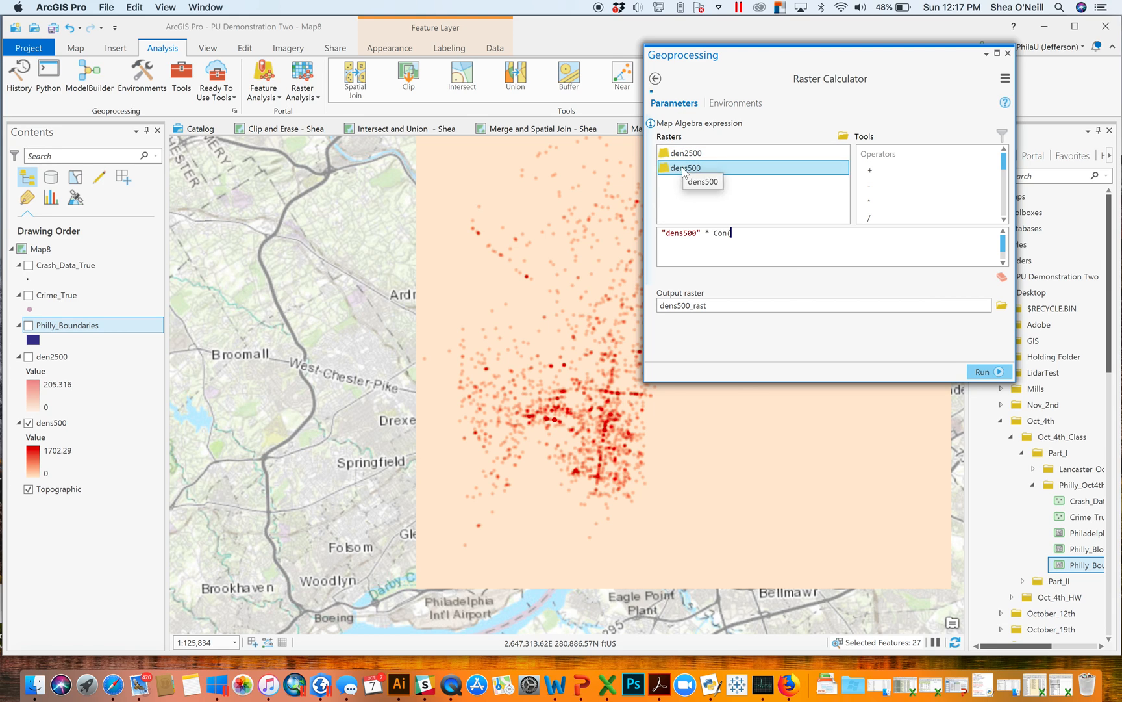
double_click(683, 170)
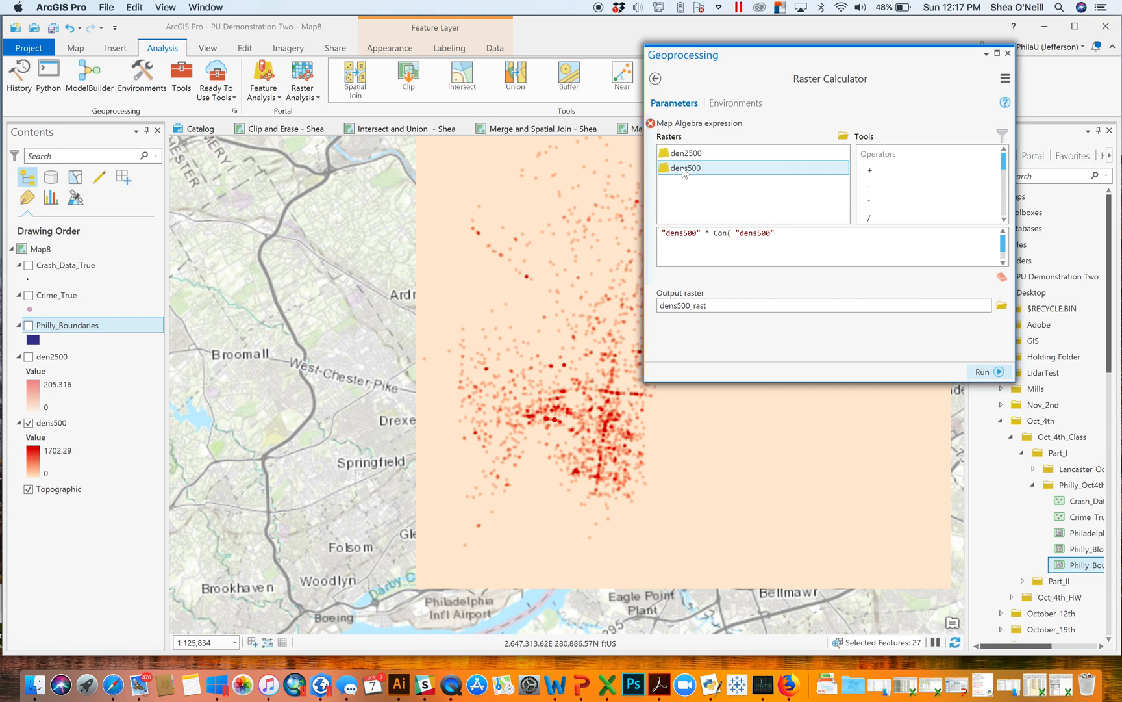
type(">0,1)")
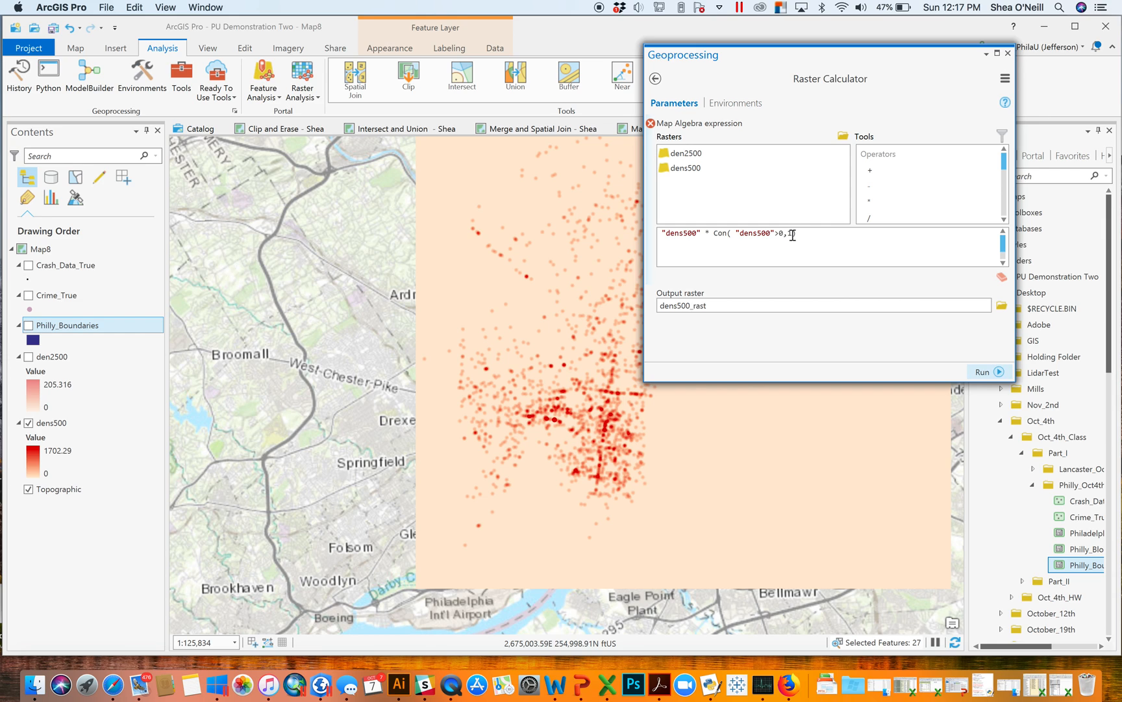
type(")")
Run Raster Calculator with output raster dens500_rast, close the tool window and hide the original dens500 layer
left_click(999, 371)
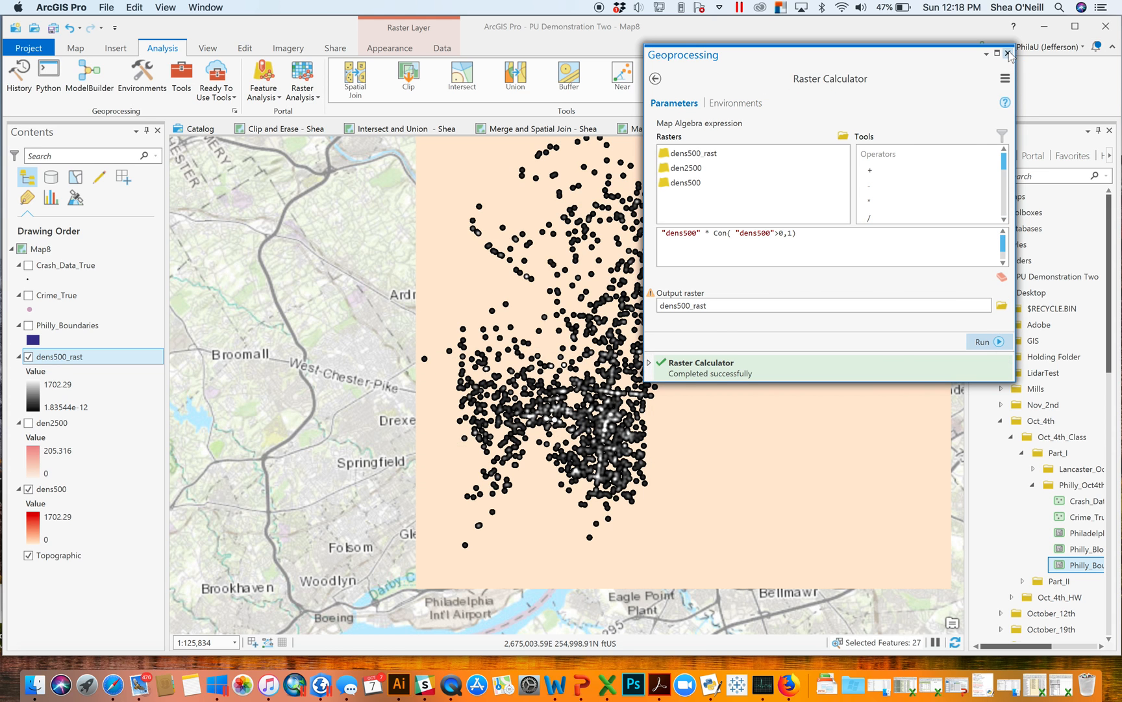
left_click(1008, 53)
left_click(29, 488)
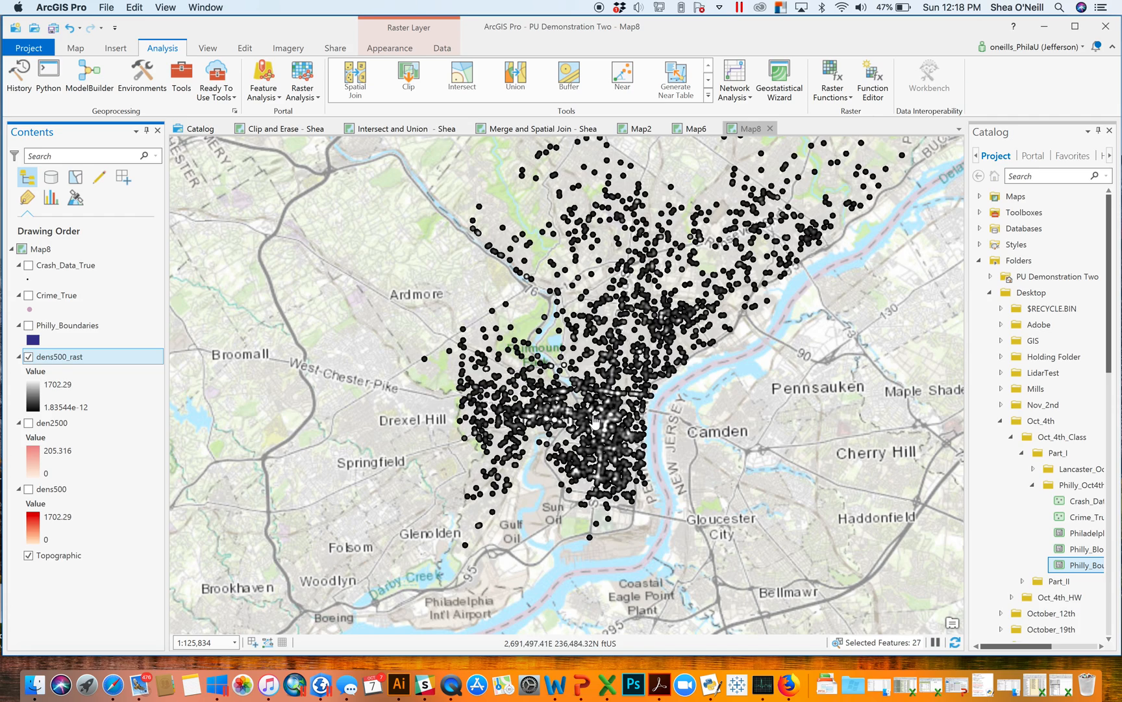
scroll(588, 397, "up", 3)
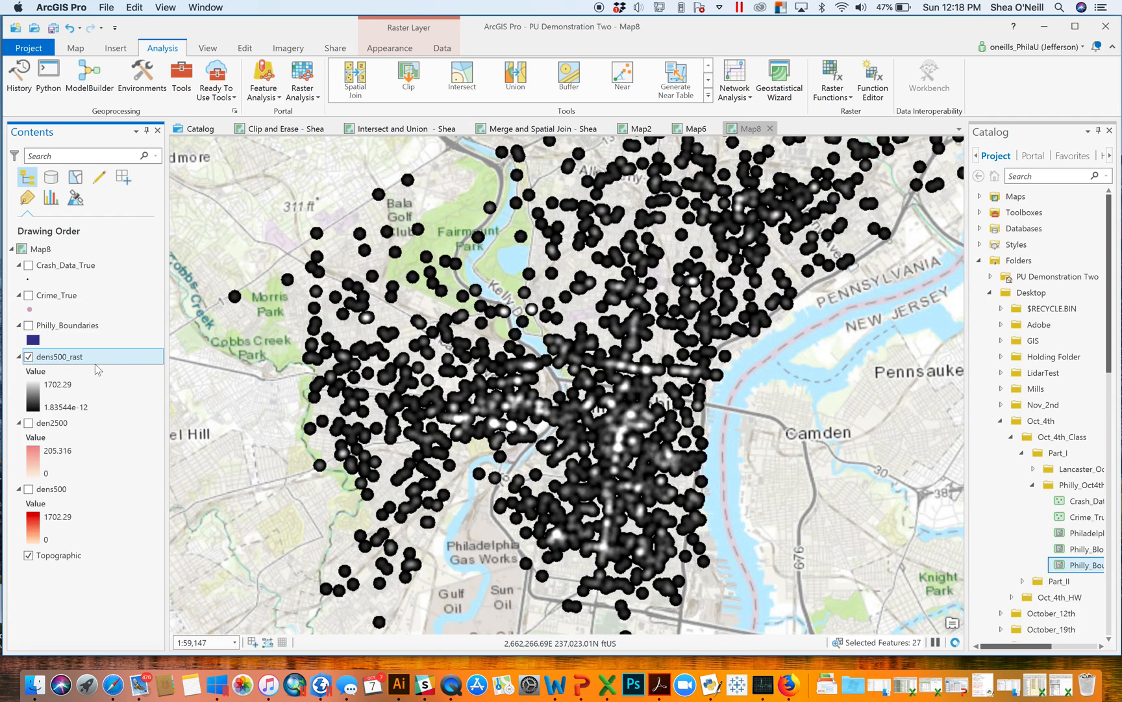